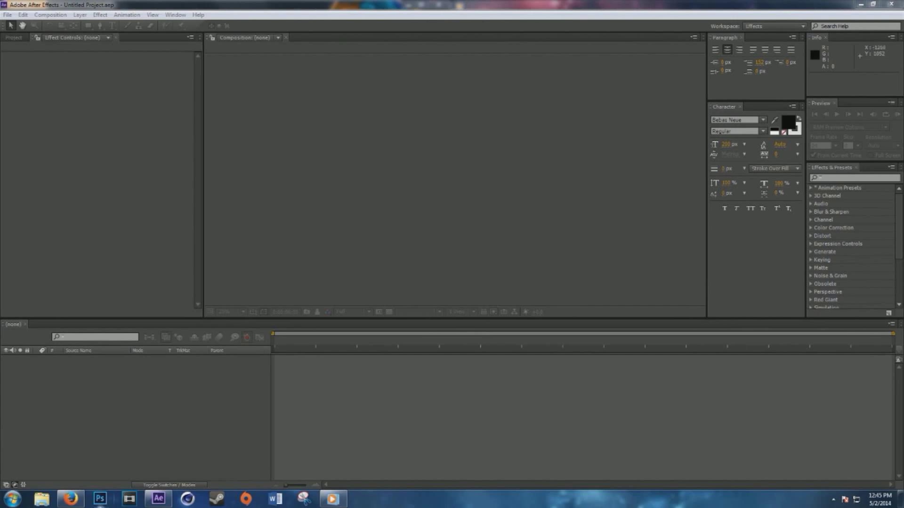
Switch to Firefox and play the Shock Troopers gunfire shots between about 0:18 and 0:23 for reference
left_click(70, 499)
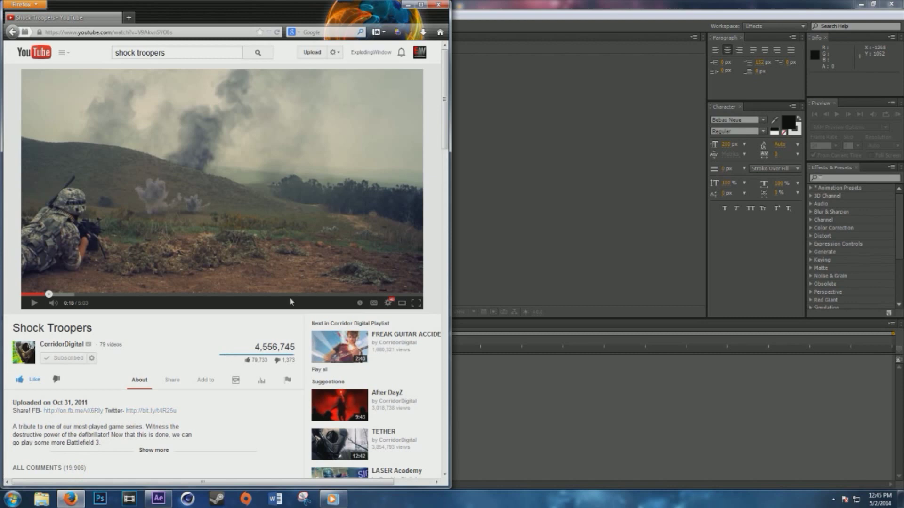
left_click(46, 294)
left_click(35, 304)
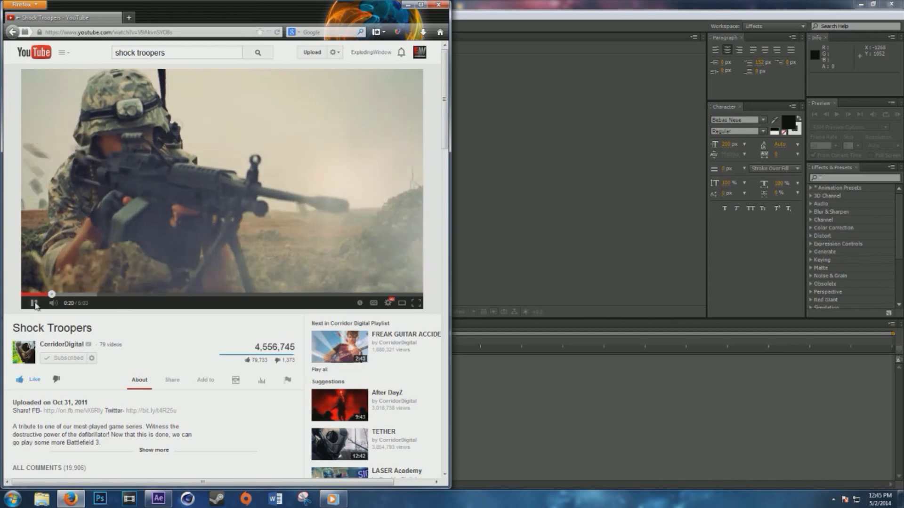
left_click(35, 305)
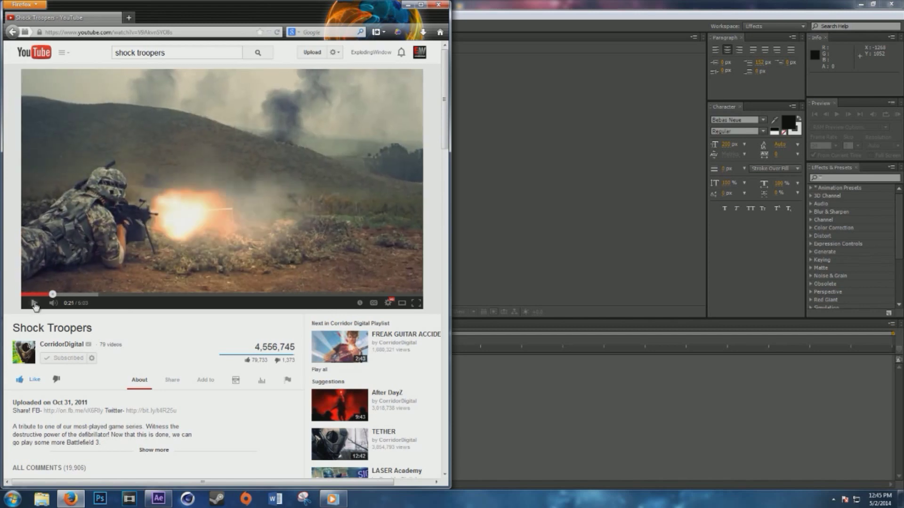
left_click(34, 304)
left_click(34, 304)
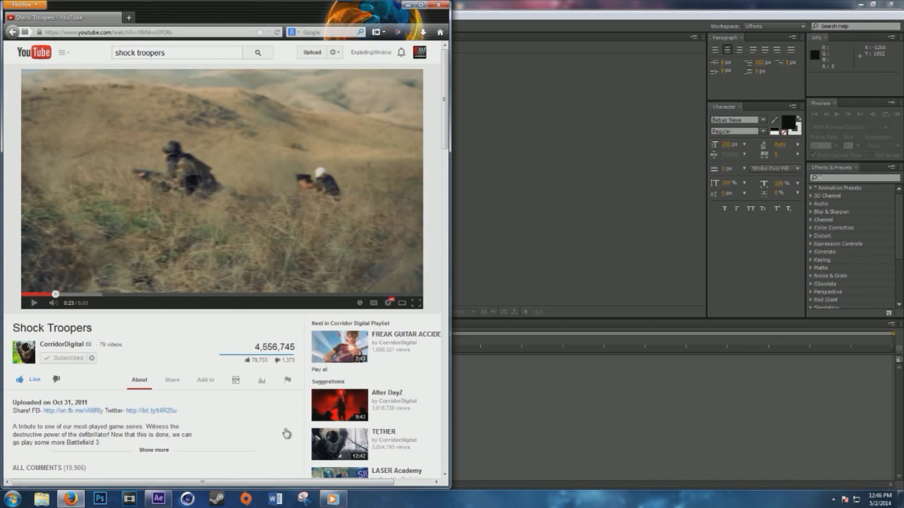
left_click(34, 304)
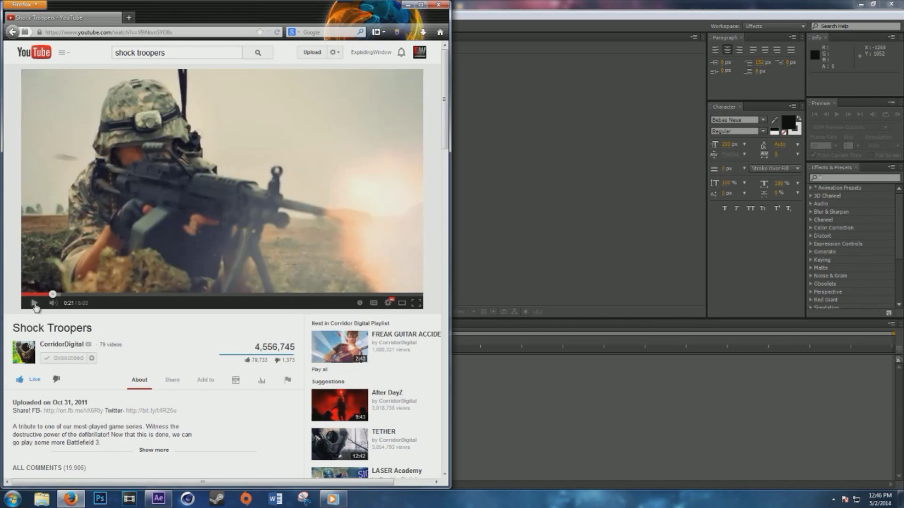
left_click(34, 303)
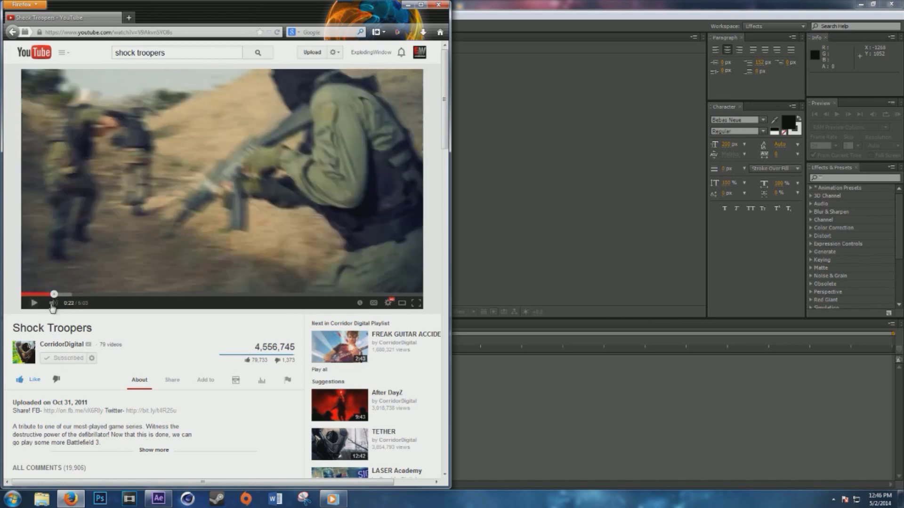
Switch to the media player and repeatedly play The Compound-1 from about 1:44 to 1:50 to examine the shooting scene
left_click(333, 499)
left_click(677, 474)
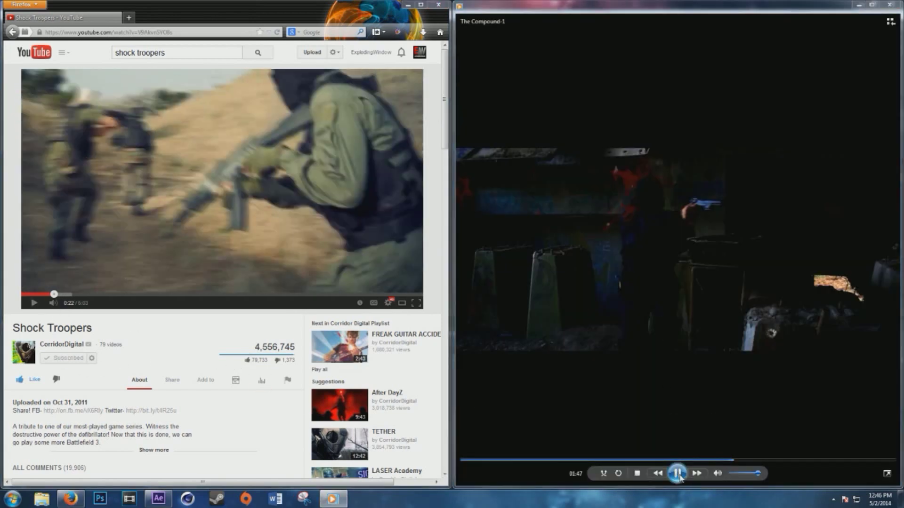
left_click(678, 474)
left_click(728, 461)
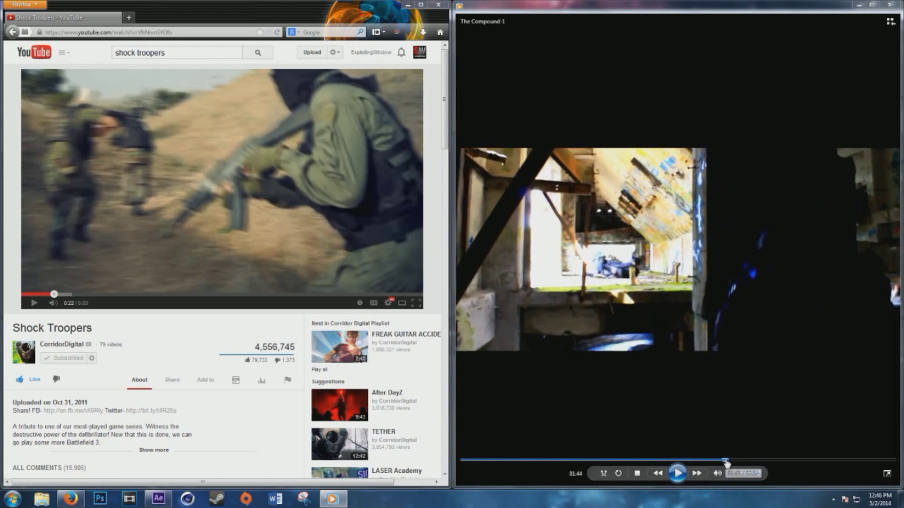
left_click(677, 473)
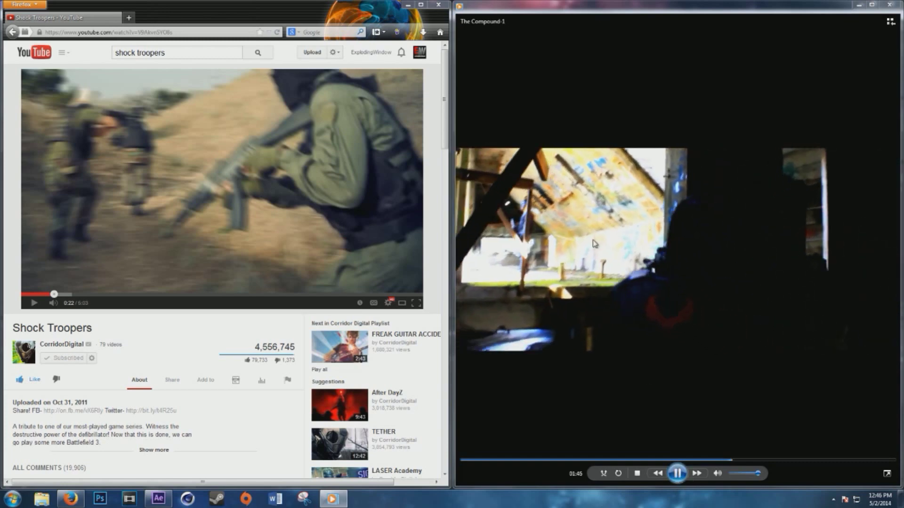
left_click(678, 473)
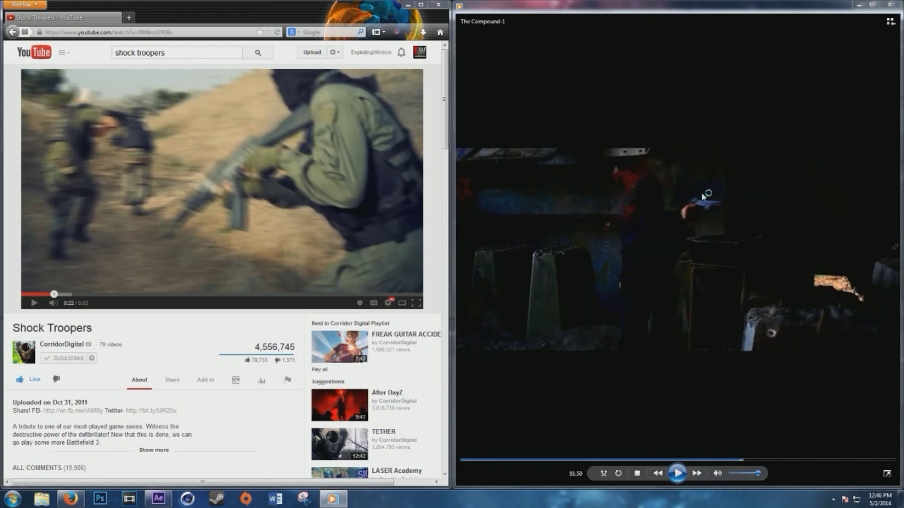
left_click(739, 461)
left_click(677, 474)
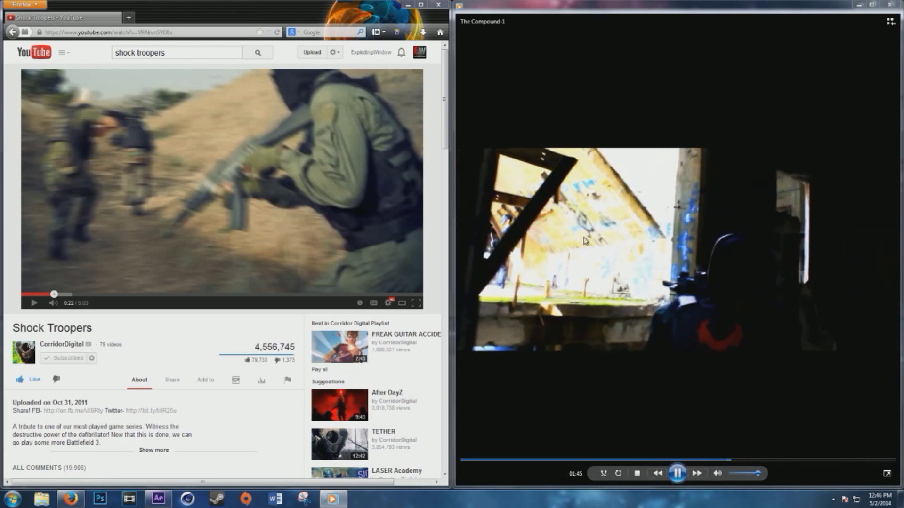
left_click(723, 460)
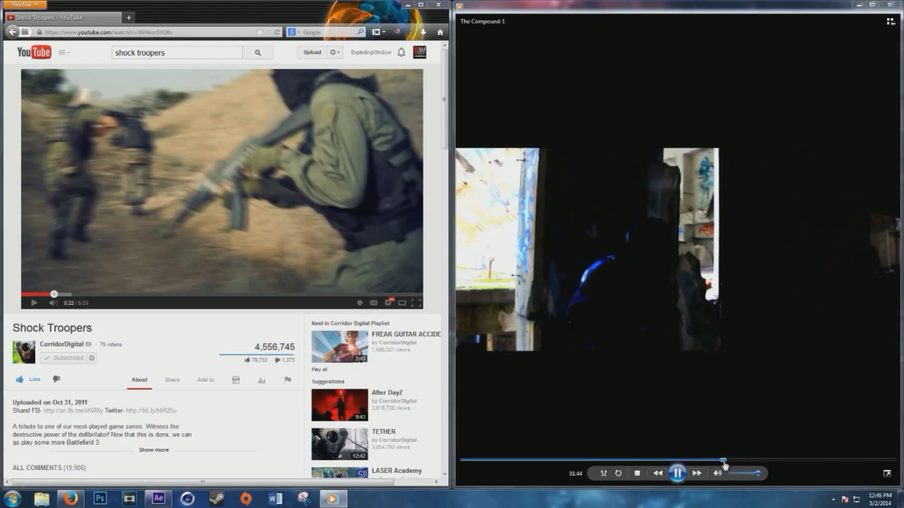
left_click(678, 474)
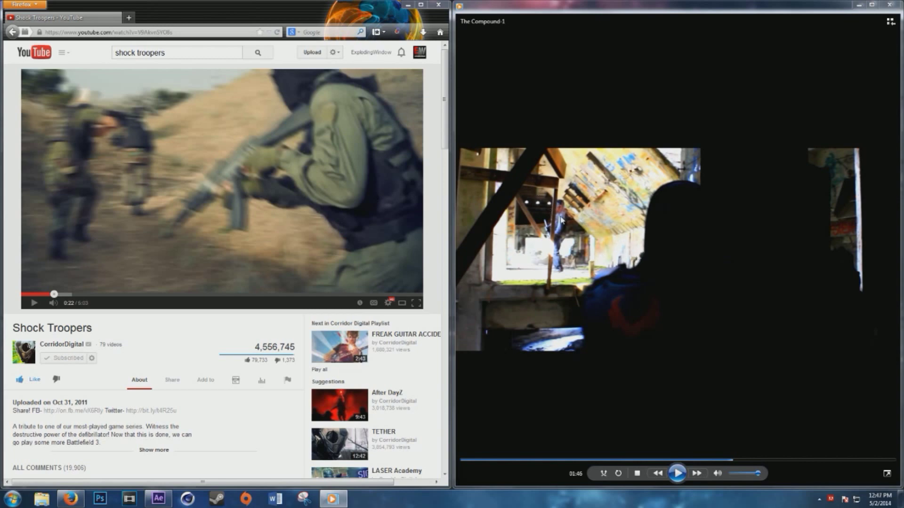
left_click(726, 460)
left_click(677, 473)
left_click(677, 474)
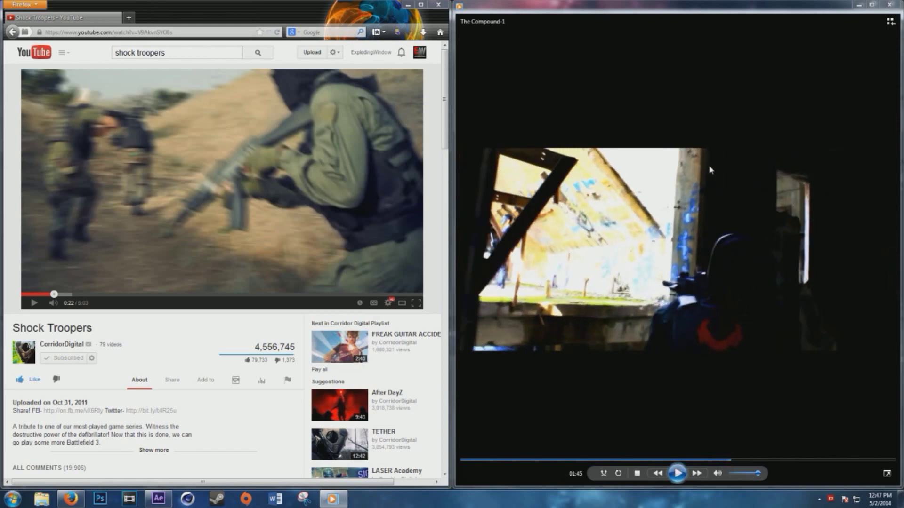
Close the media player, watch the Shock Troopers battle scene around 1:30, and close the browser
left_click(889, 5)
left_click(169, 247)
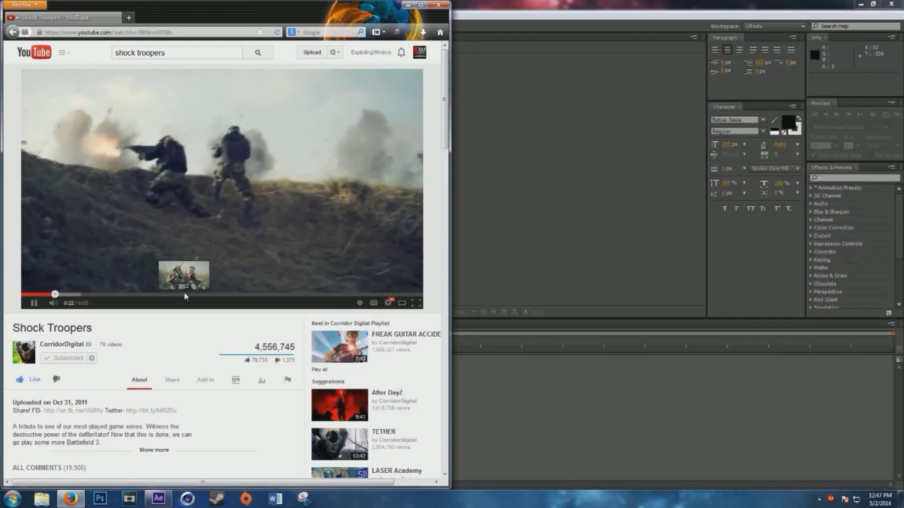
left_click(136, 295)
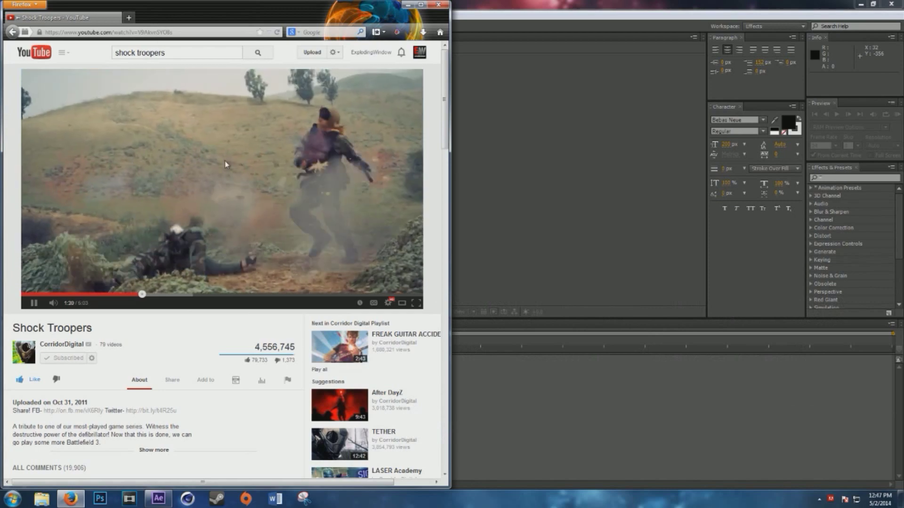
left_click(276, 183)
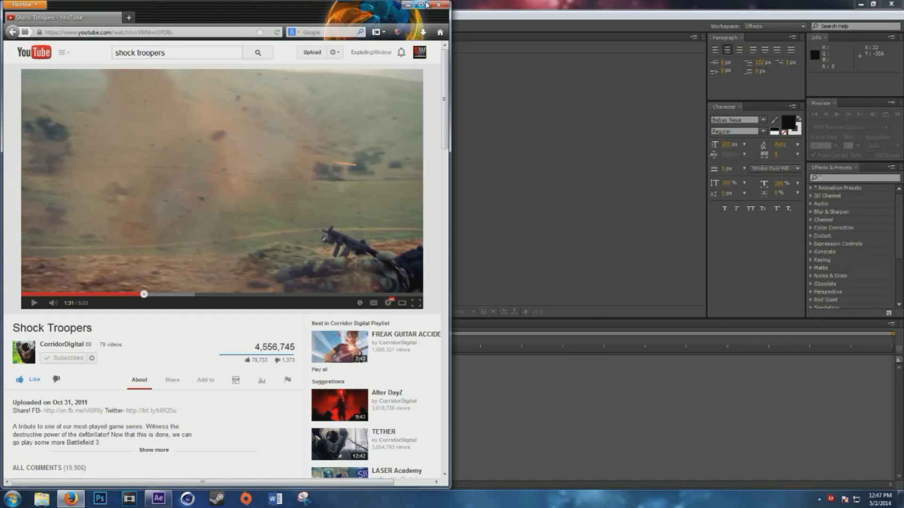
left_click(439, 5)
Start importing footage and browse the Seagate Expansion Drive (G:) to the folder 2014.04.26 - The Compound
left_click(14, 38)
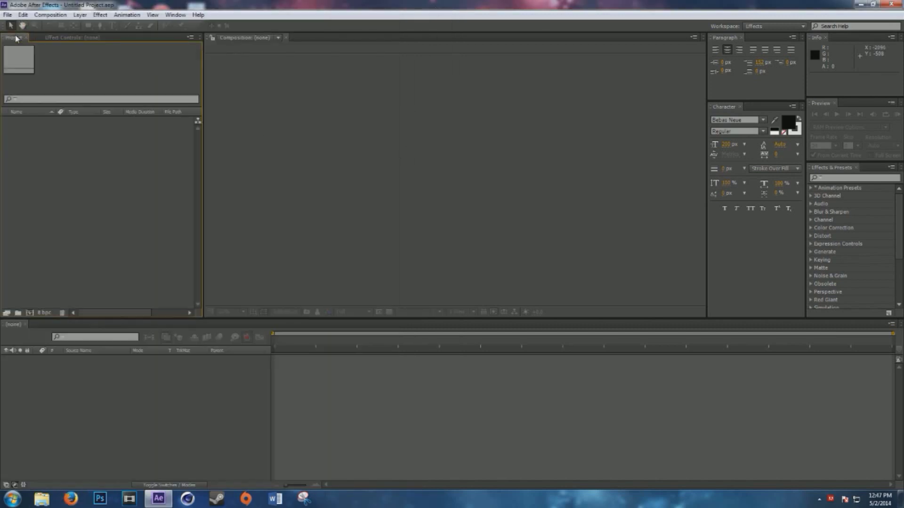
left_click(8, 15)
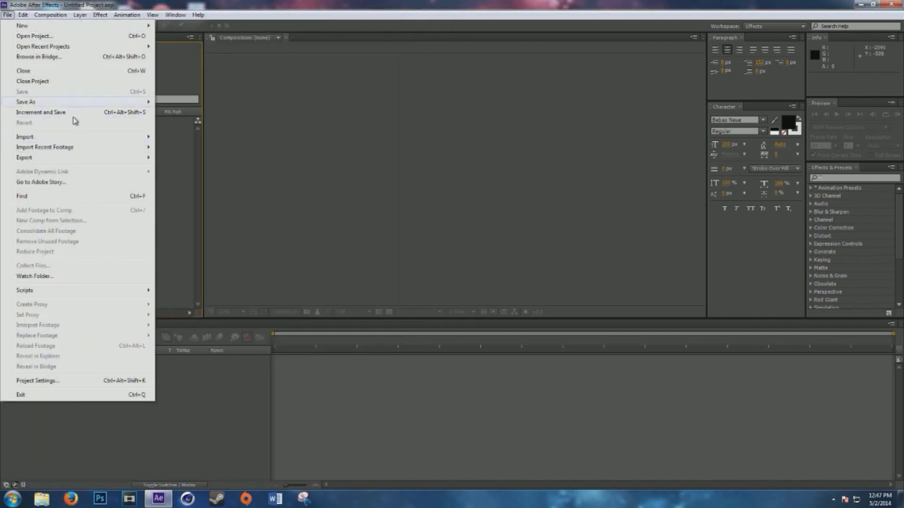
mouse_move(127, 137)
left_click(170, 137)
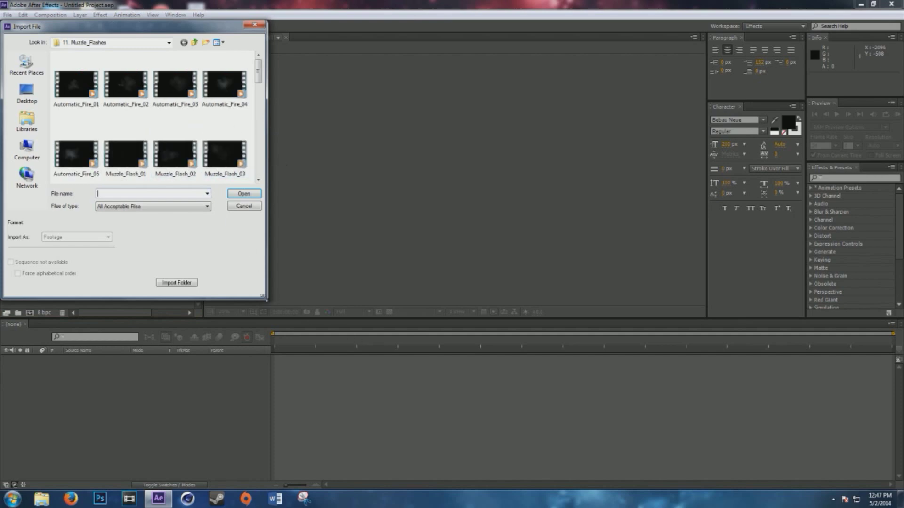
left_click_drag(262, 296, 544, 387)
left_click(27, 149)
double_click(358, 73)
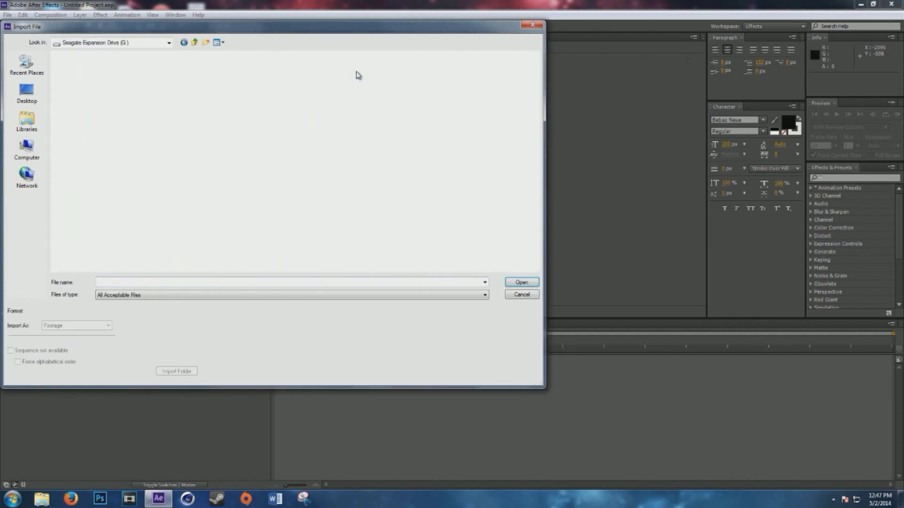
left_click_drag(219, 31, 351, 46)
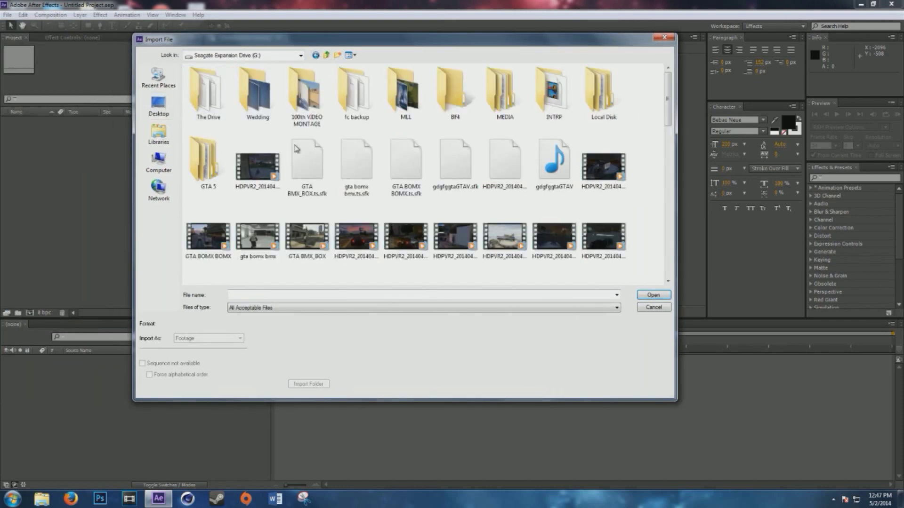
double_click(207, 97)
double_click(224, 106)
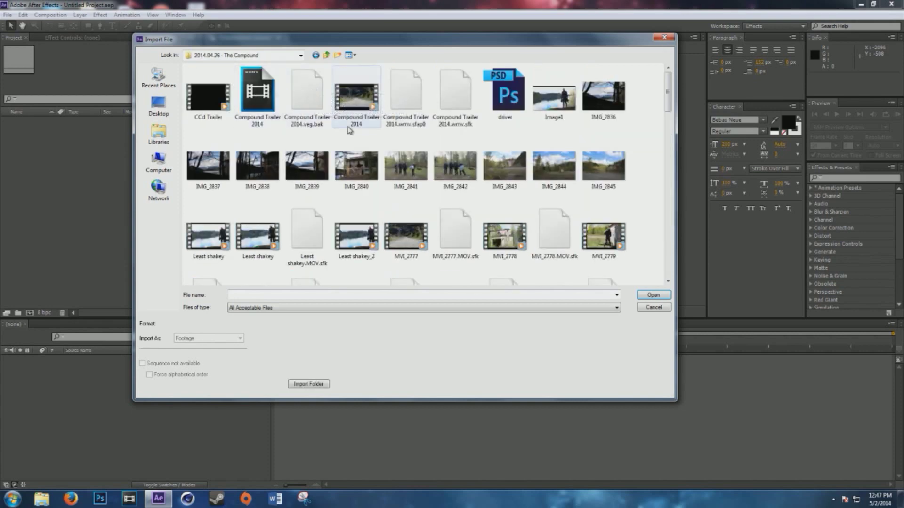
Import the MVI_2812.MOV clip from The Compound folder into the project
scroll(350, 135, "down", 2)
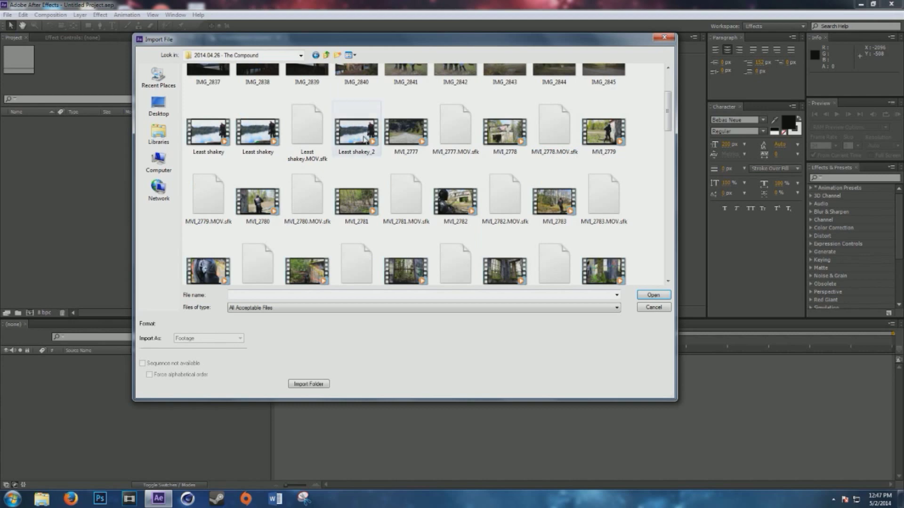
scroll(391, 198, "down", 4)
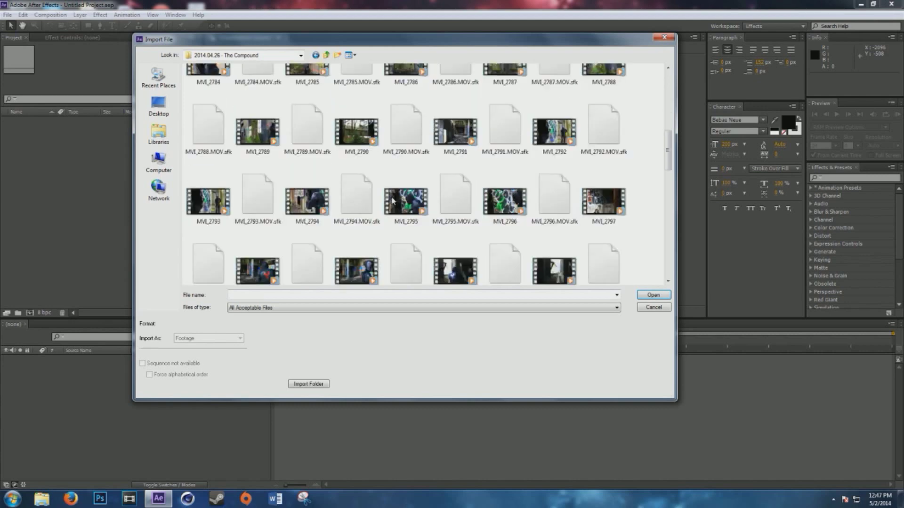
scroll(393, 202, "down", 4)
left_click(455, 197)
left_click(653, 296)
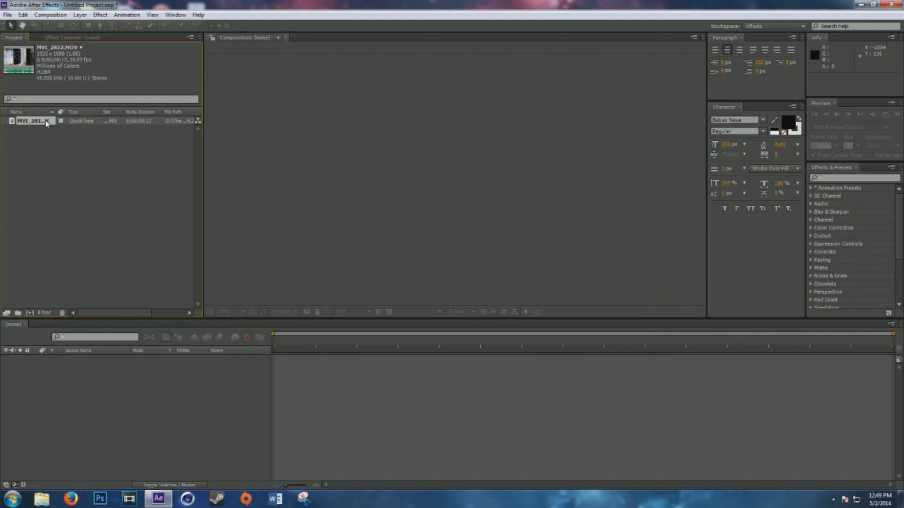
Create a new composition from the MVI_2812.MOV footage
left_click_drag(38, 123, 29, 313)
scroll(464, 193, "up", 2)
scroll(464, 194, "down", 2)
scroll(464, 193, "up", 2)
scroll(457, 195, "down", 2)
Cut away the part of the MVI_2812.MOV layer before 0;00;05;21 and move the remaining clip to the timeline's start
left_click_drag(317, 347, 685, 342)
key("ctrl+shift+d")
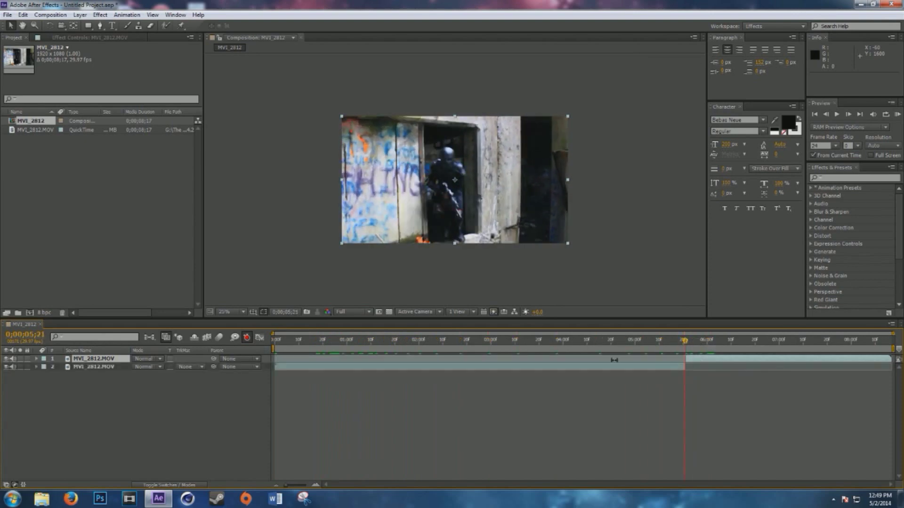
left_click(117, 368)
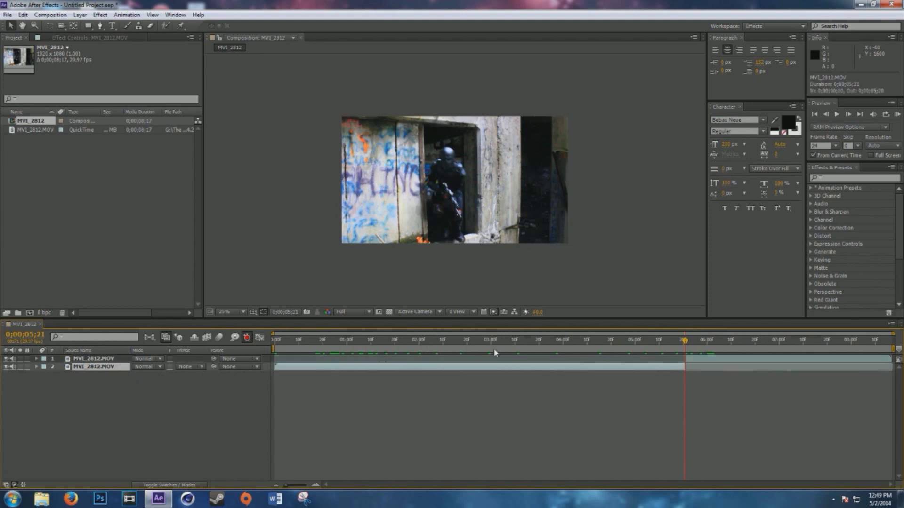
key("Delete")
left_click_drag(700, 360, 283, 361)
Split the MVI_2812.MOV layer at 0;00;02;20 and delete the part after it
left_click(276, 343)
left_click_drag(421, 339, 466, 340)
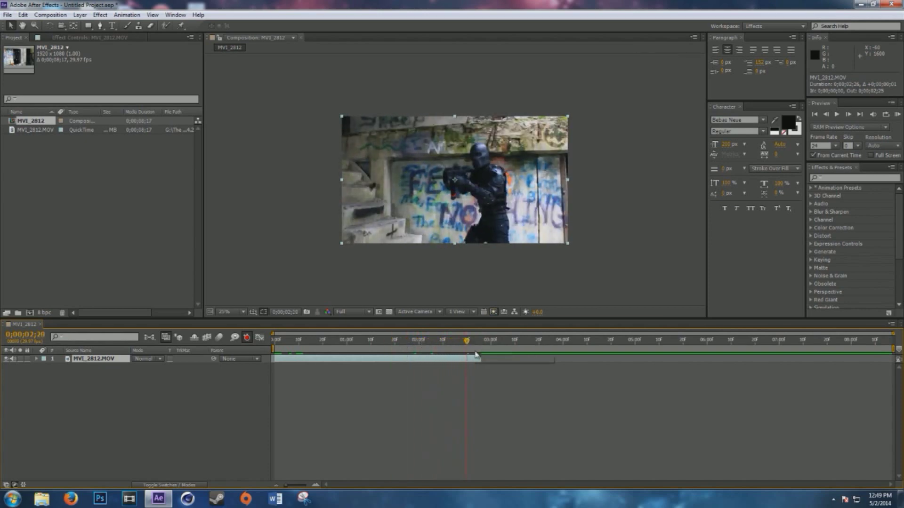
key("ctrl+shift+d")
key("Delete")
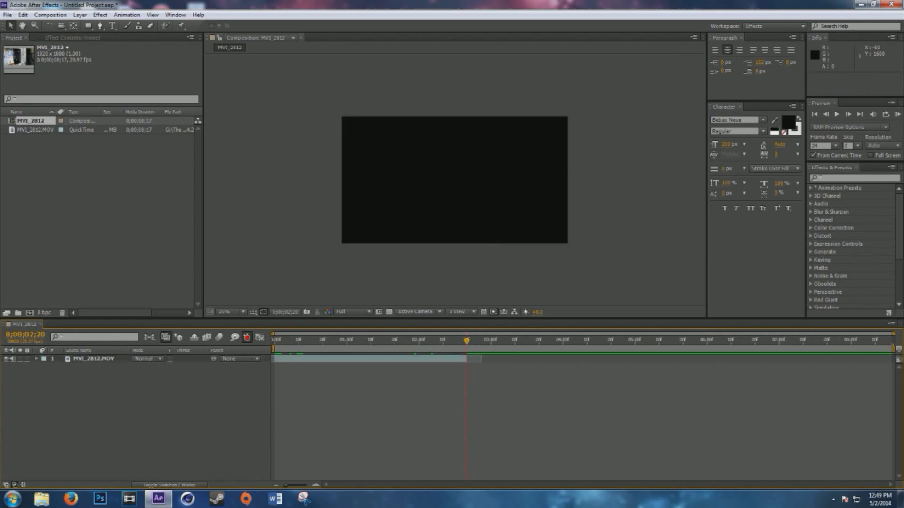
End the work area at 0;00;02;20 and narrow the timeline's visible range to the trimmed clip
key("n")
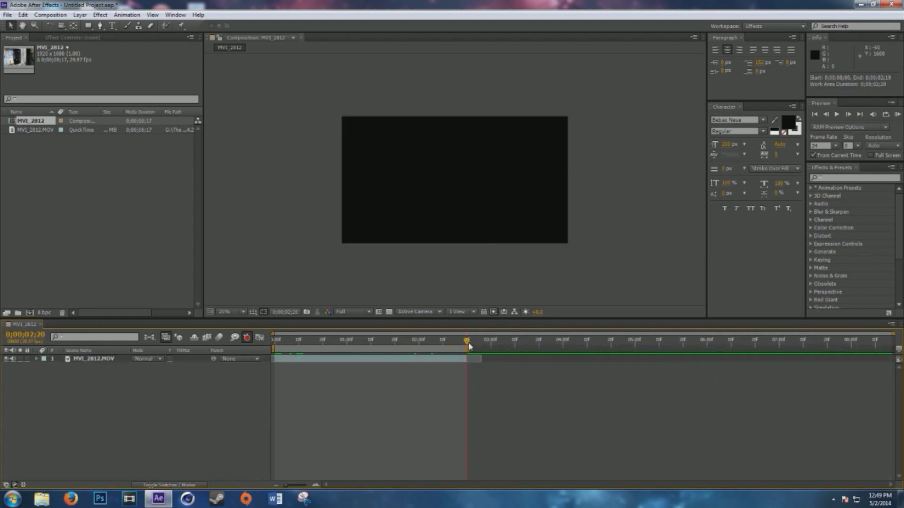
left_click_drag(893, 333, 468, 333)
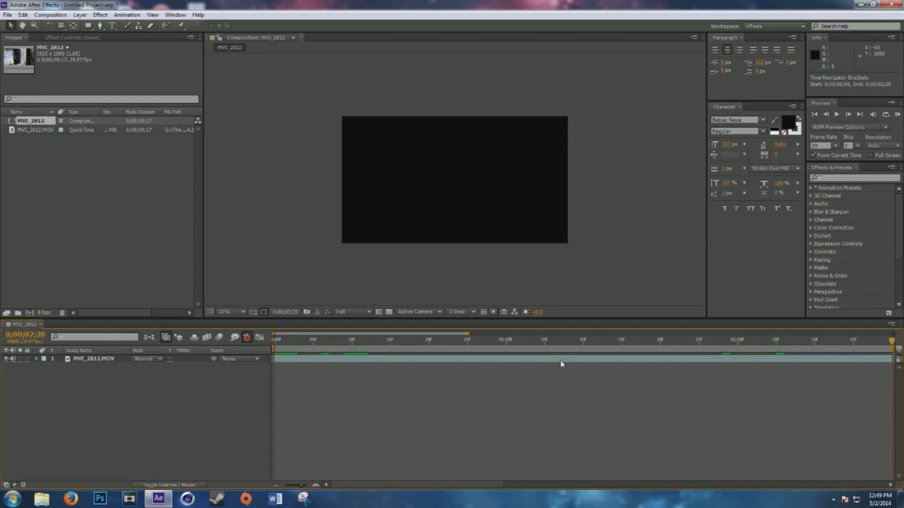
Move to 0;00;00;19 and apply the Image Adjust preset from the FILM folder to the MVI_2812.MOV layer
left_click_drag(278, 341, 424, 335)
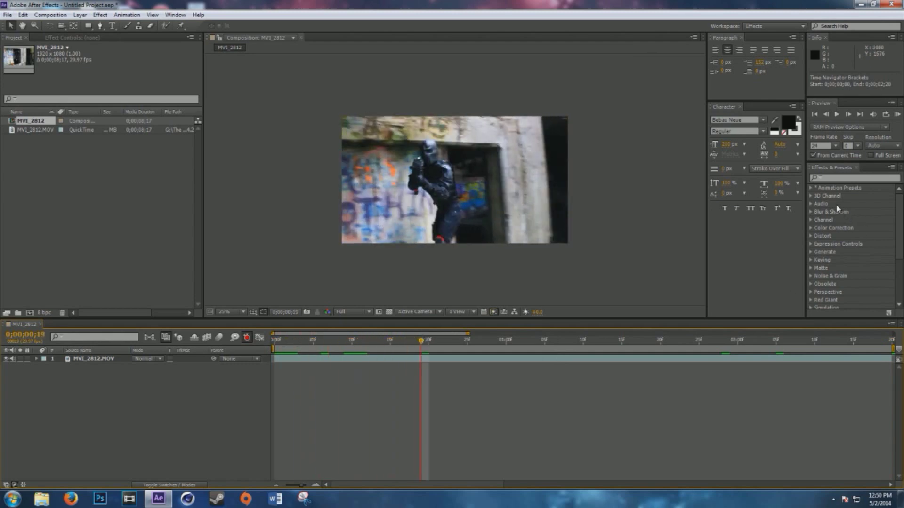
left_click(829, 177)
type("FILM")
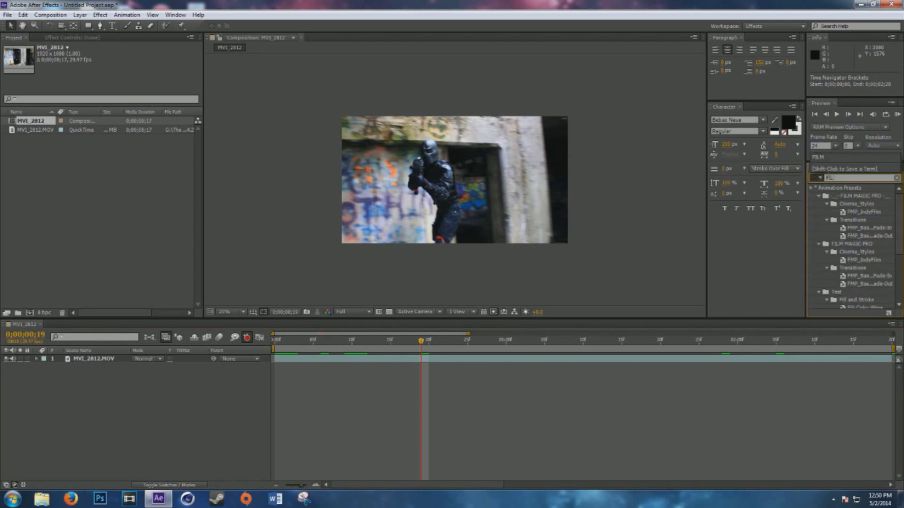
scroll(835, 259, "down", 1)
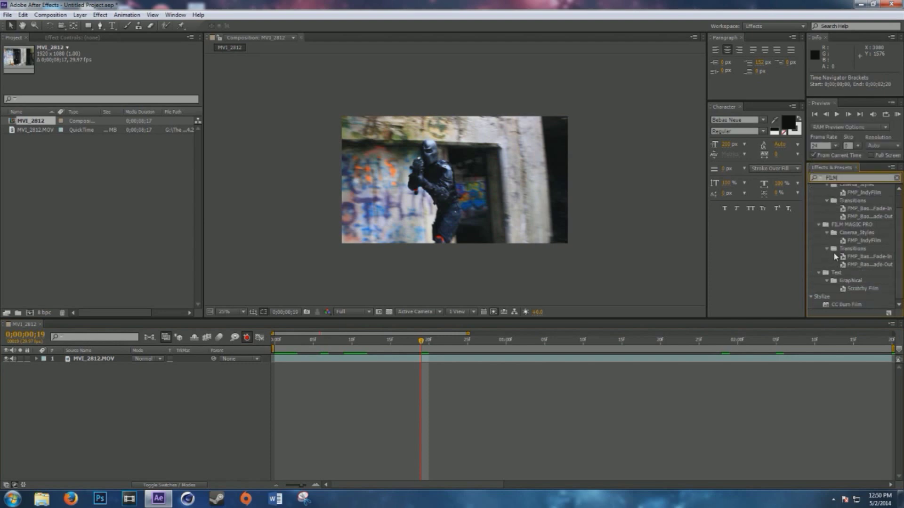
scroll(834, 257, "up", 1)
left_click(820, 196)
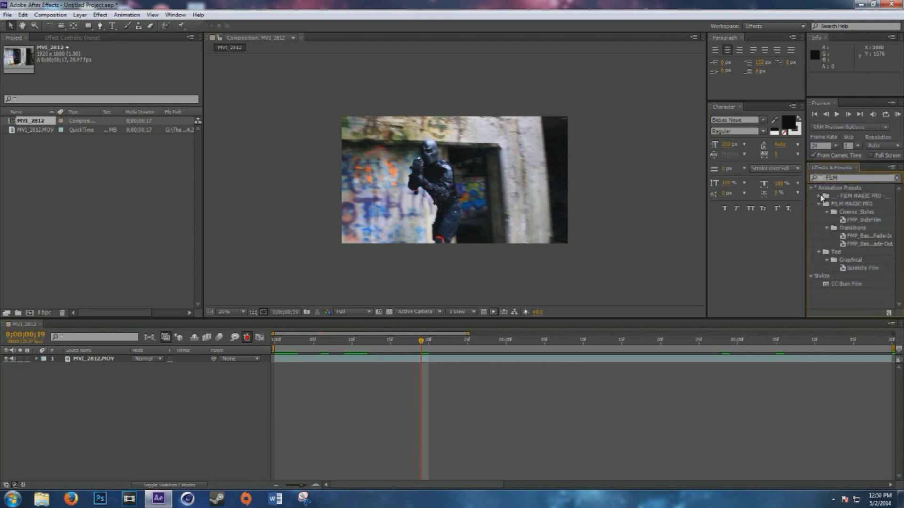
left_click_drag(841, 178, 793, 184)
type("f")
type("Image")
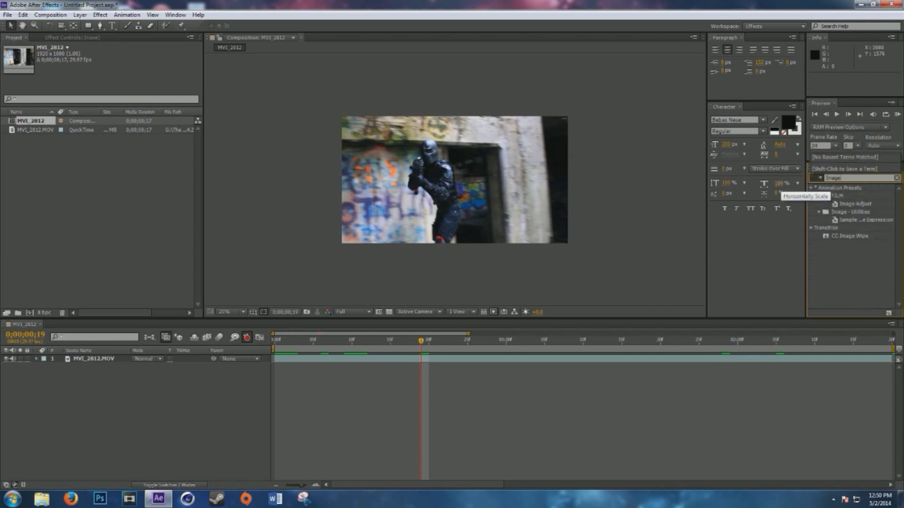
left_click_drag(855, 204, 501, 212)
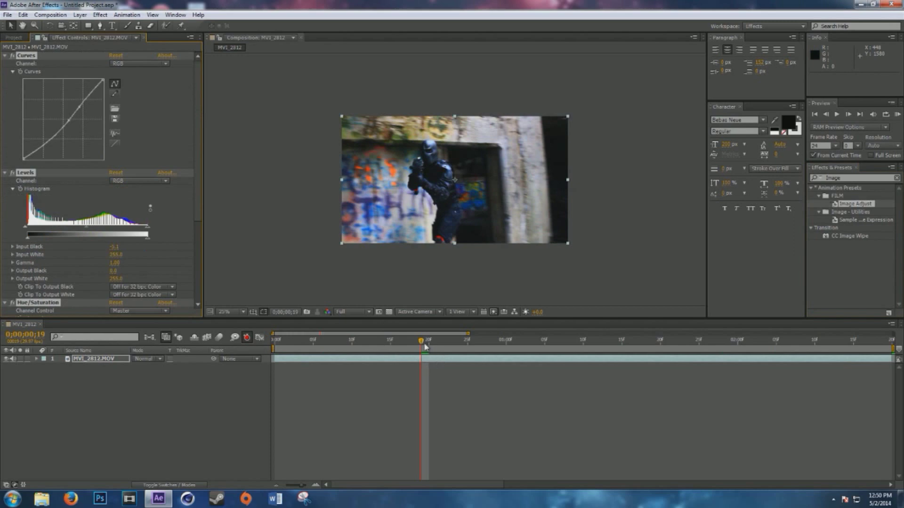
Reveal the audio waveform of the MVI_2812.MOV layer and move to its first gunshot peak at 0;00;01;12
left_click_drag(424, 344, 436, 342)
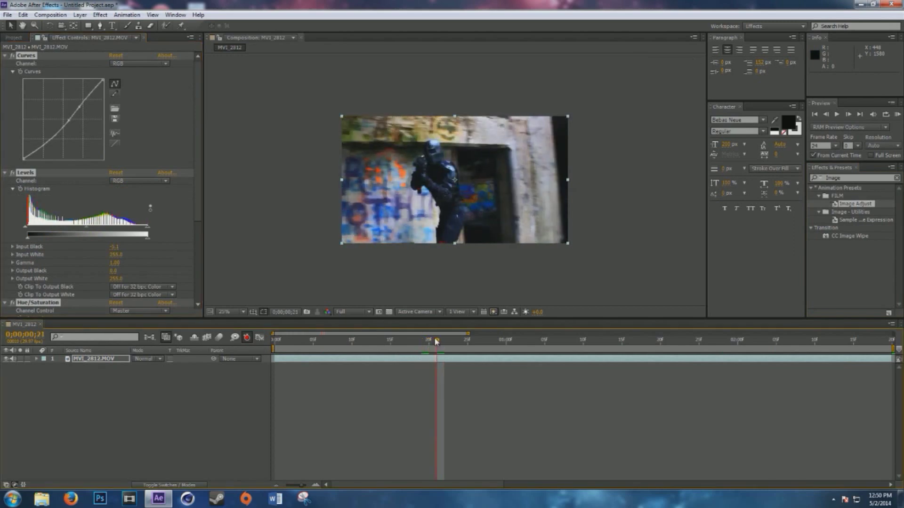
left_click(36, 359)
left_click(88, 361)
left_click(44, 384)
left_click(53, 400)
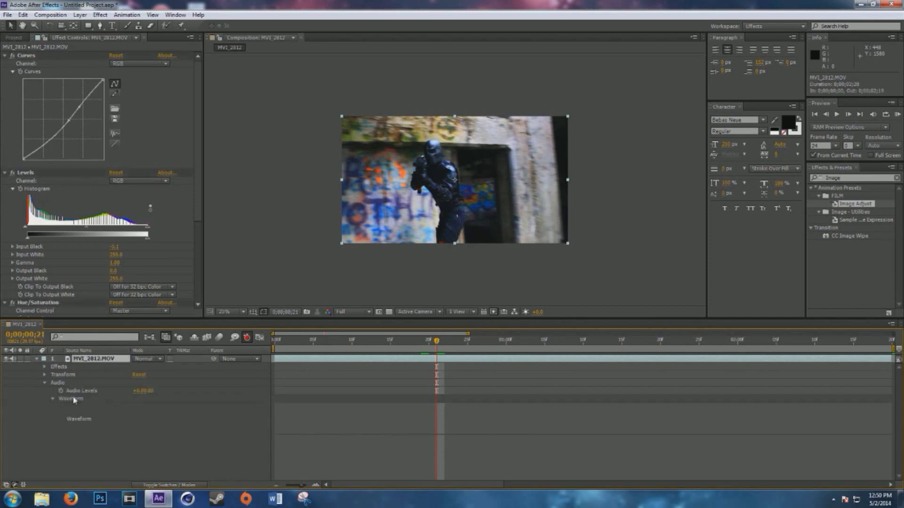
left_click(591, 341)
mouse_move(592, 344)
left_mouse_down()
mouse_move(548, 344)
mouse_move(599, 346)
left_mouse_up()
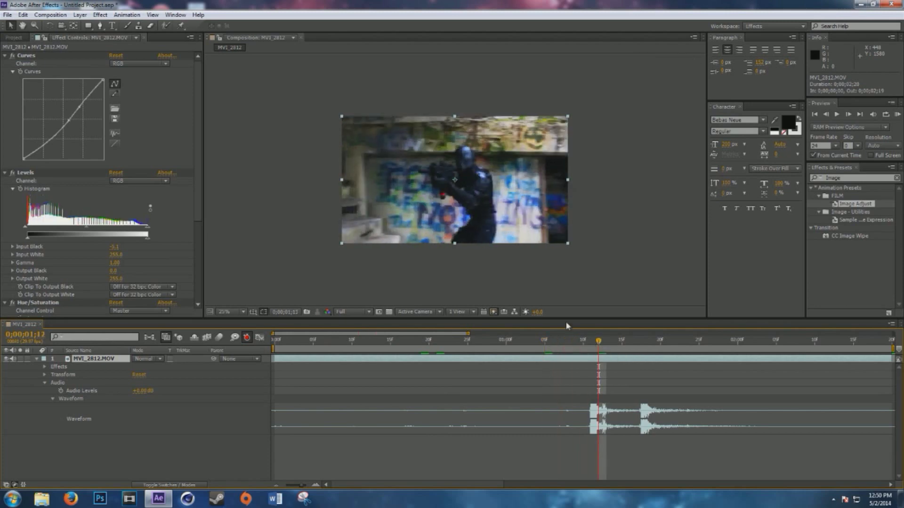
Inspect the footage frames around the two gunshot peaks in the audio waveform
scroll(462, 193, "up", 2)
left_click(244, 312)
left_click(235, 323)
left_click_drag(610, 344, 635, 342)
scroll(427, 210, "down", 2)
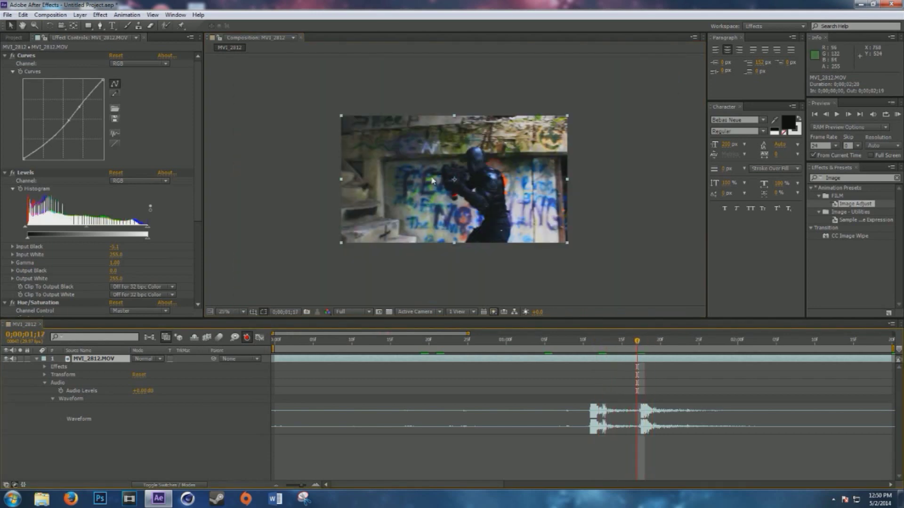
left_click_drag(606, 343, 592, 343)
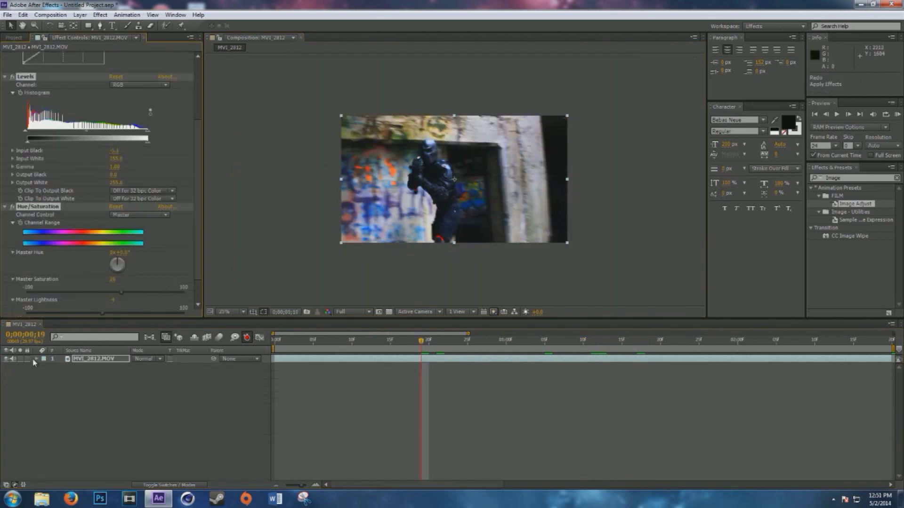
Expand the audio waveform of the MVI_2812.MOV layer again and place the current time at 0;00;01;11, where the first gunshot starts
left_click(36, 359)
left_click(44, 383)
left_click(45, 384)
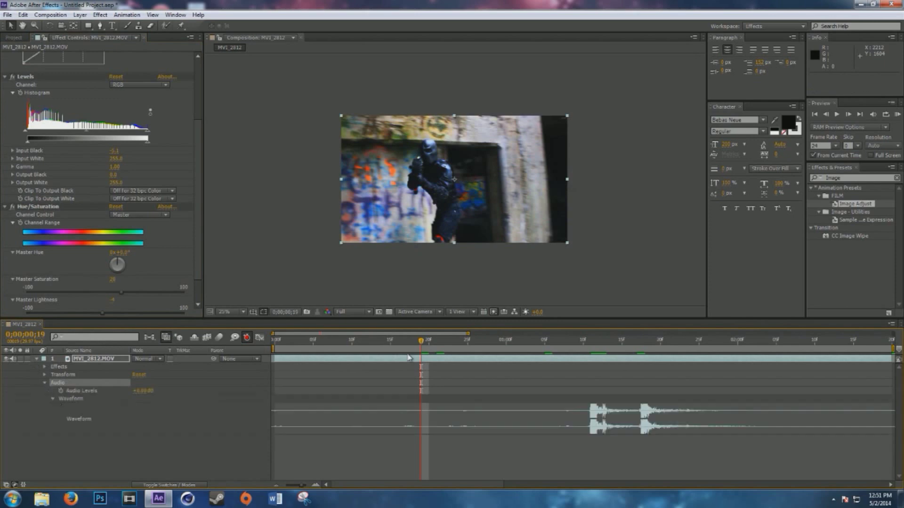
left_click(592, 343)
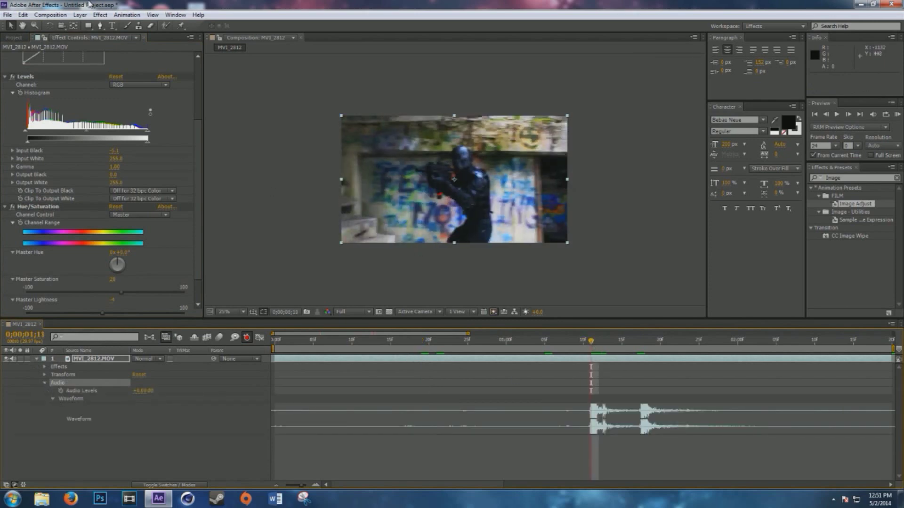
Create a white solid layer named White Solid 1 at the full composition size
left_click(81, 15)
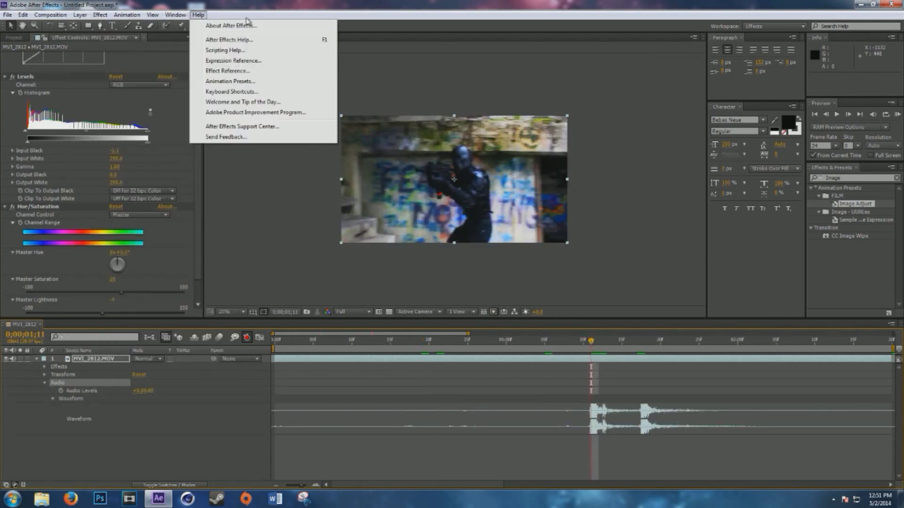
mouse_move(84, 26)
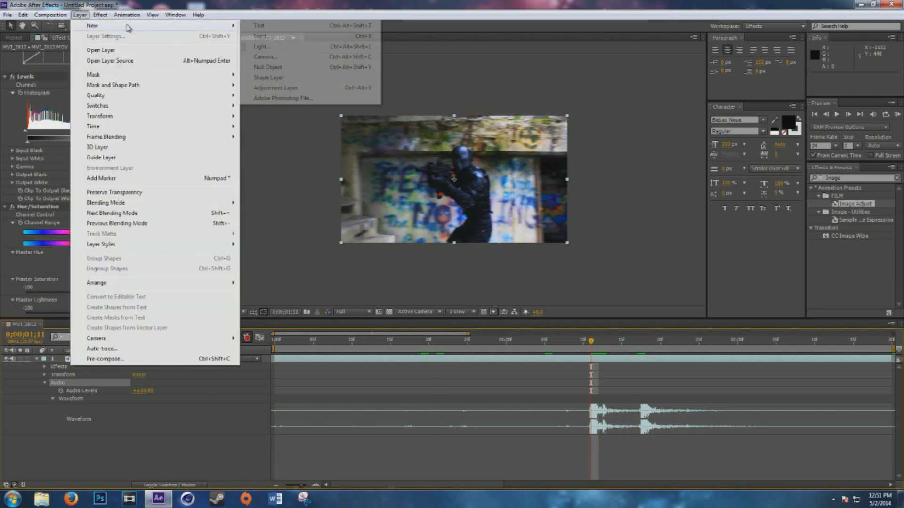
left_click(264, 37)
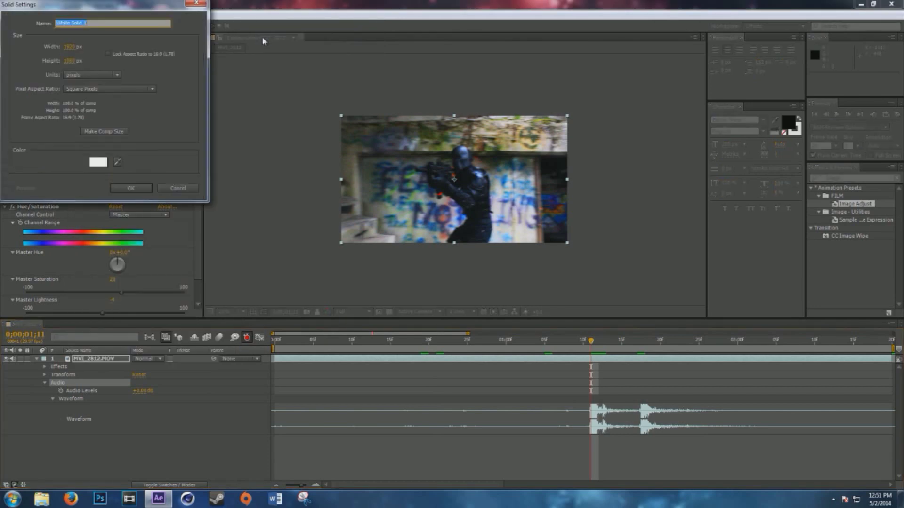
left_click(131, 189)
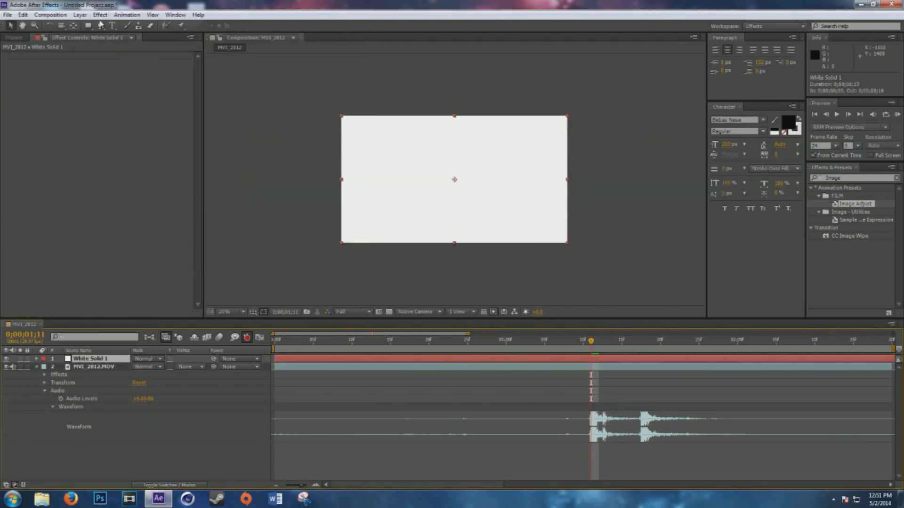
Apply the Beam effect to the White Solid 1 layer
left_click(100, 14)
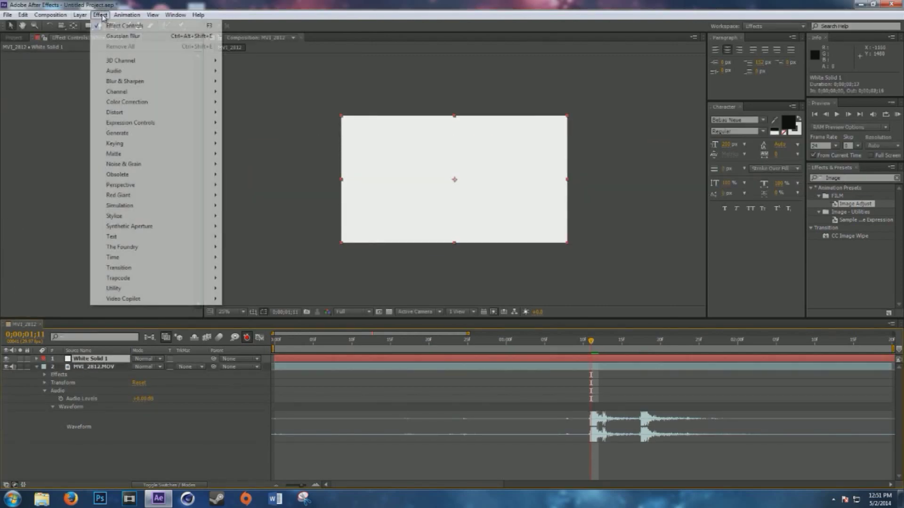
mouse_move(208, 136)
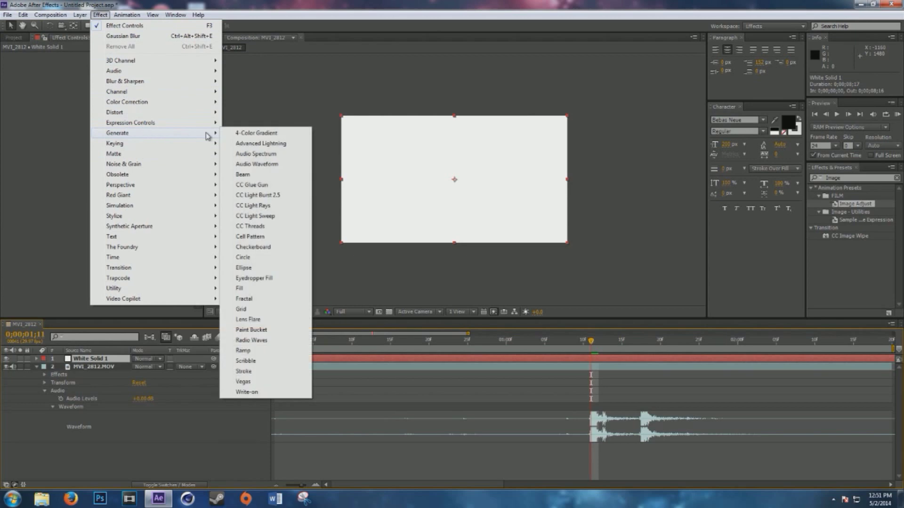
left_click(256, 175)
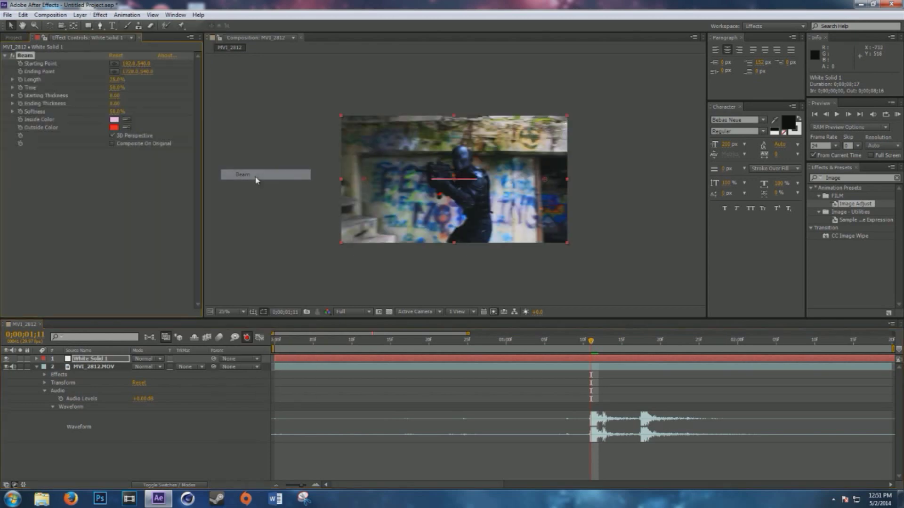
Set the Beam's inside color to white and its outside color to a pale orange
scroll(466, 182, "up", 2)
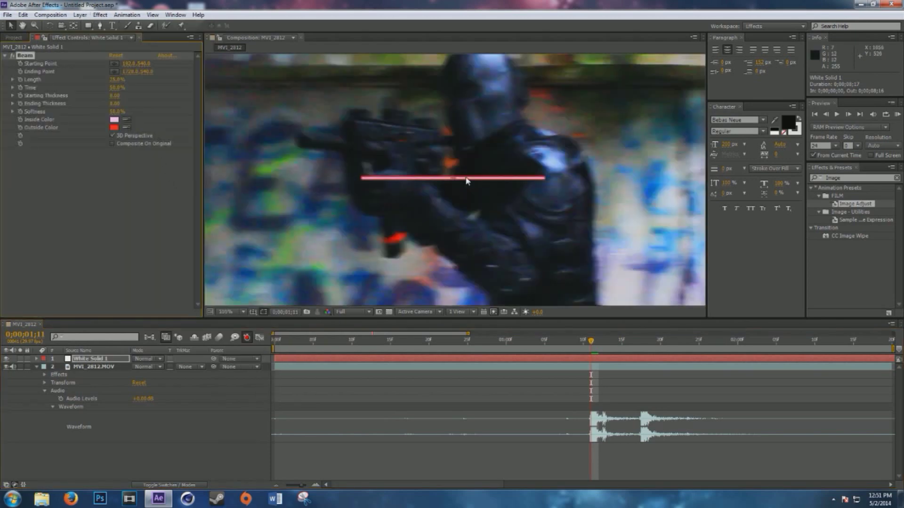
scroll(390, 171, "down", 1)
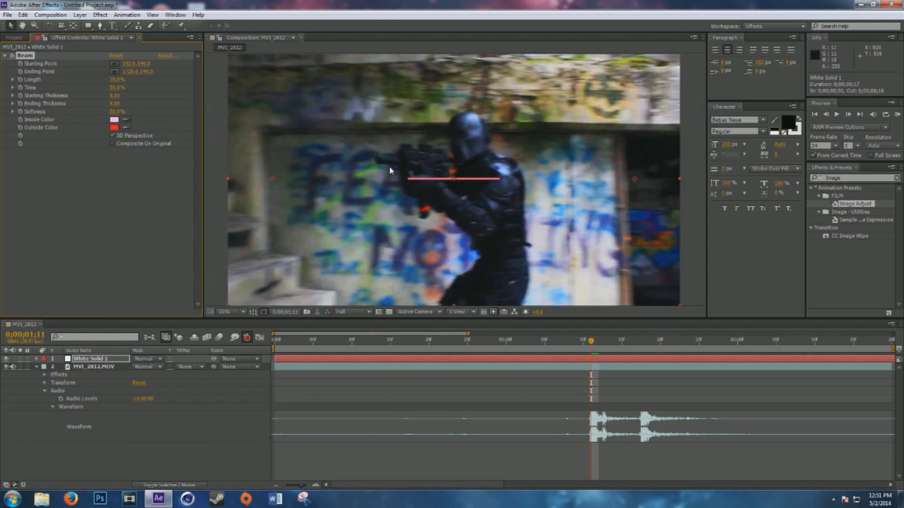
left_click(114, 121)
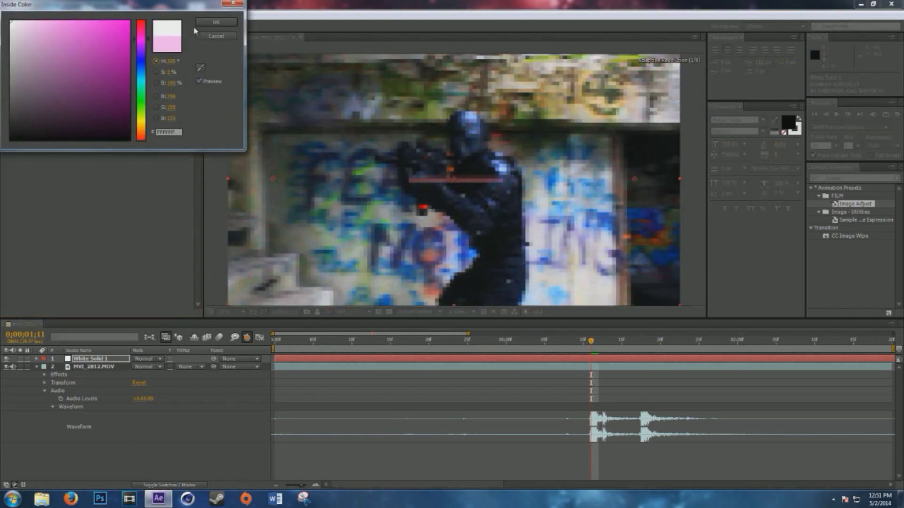
left_click(216, 22)
left_click(118, 129)
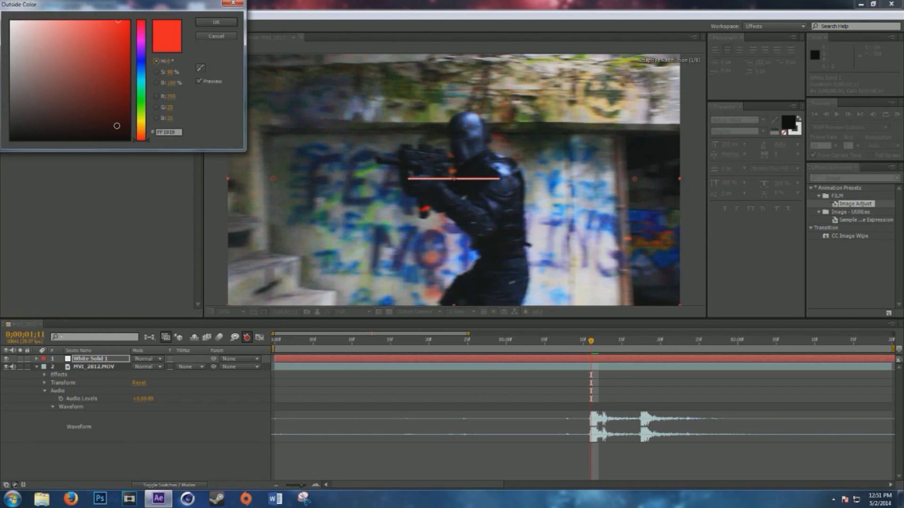
left_click_drag(141, 124, 141, 127)
mouse_move(76, 32)
left_mouse_down()
mouse_move(50, 14)
mouse_move(59, 27)
left_mouse_up()
left_click_drag(140, 127, 141, 131)
left_click(217, 22)
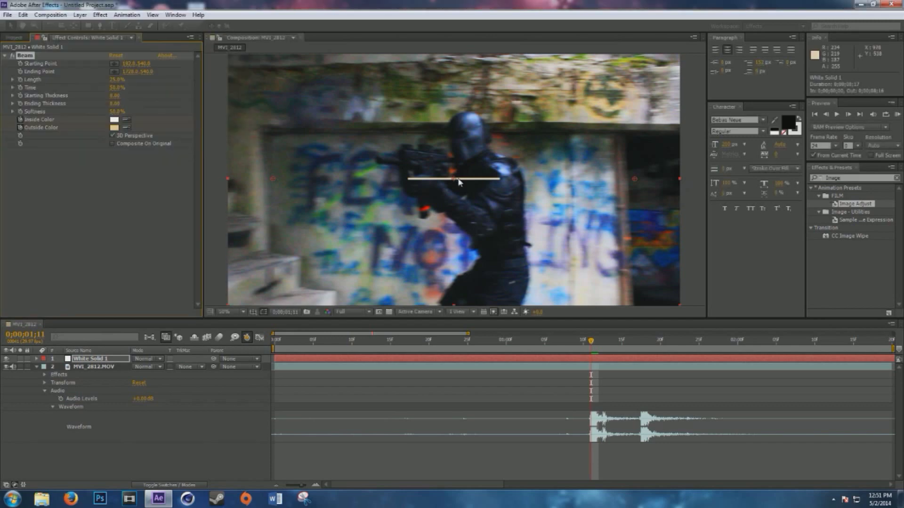
Set the Beam's length to 100% and move its starting point to about 482, 572
scroll(459, 182, "up", 4)
scroll(459, 182, "down", 4)
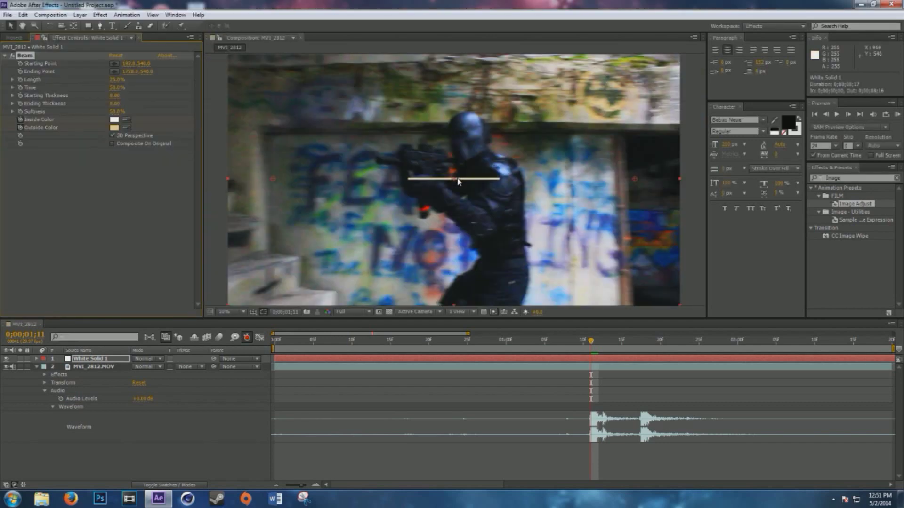
scroll(459, 182, "up", 2)
scroll(459, 183, "down", 4)
scroll(385, 180, "up", 2)
left_click_drag(117, 79, 159, 79)
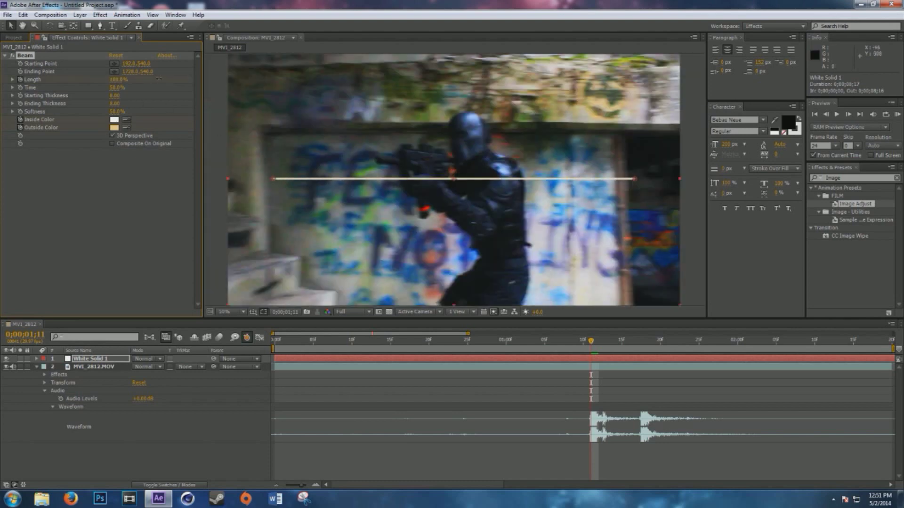
left_click_drag(275, 179, 342, 187)
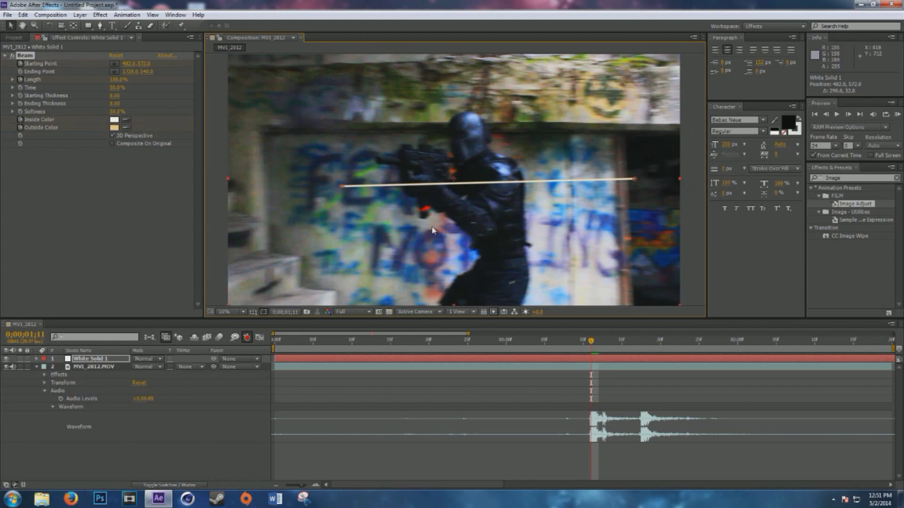
Set the Beam's starting and ending thickness to 4
left_click(114, 95)
type("4")
key("Tab")
type("4")
key("Return")
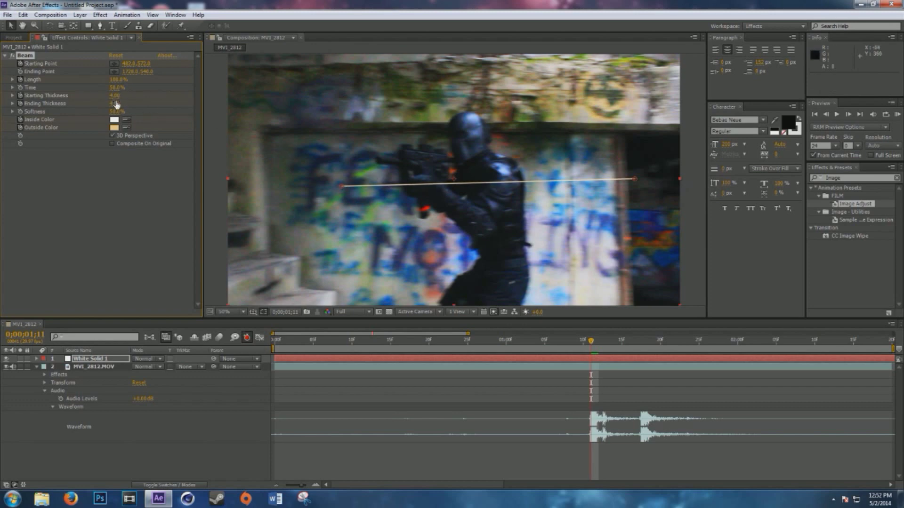
Set the Beam's starting and ending thickness to 4.2
scroll(414, 185, "up", 7)
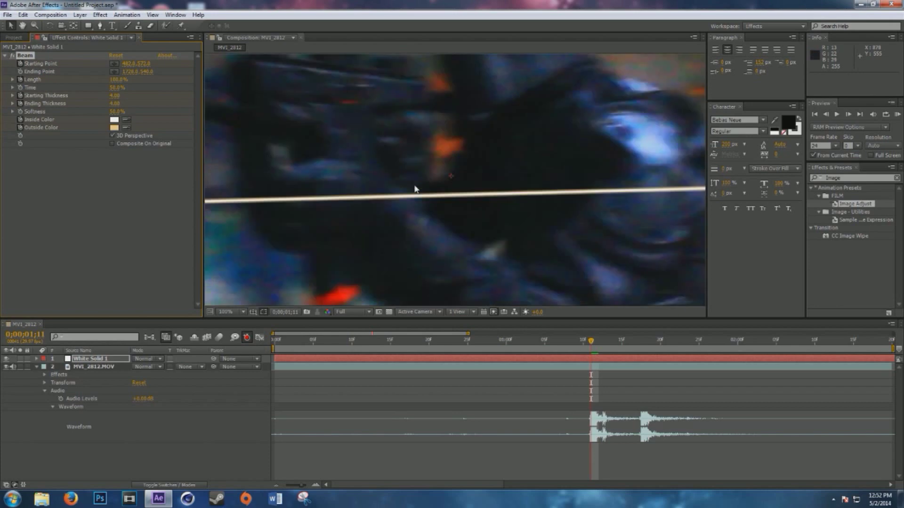
scroll(414, 185, "down", 7)
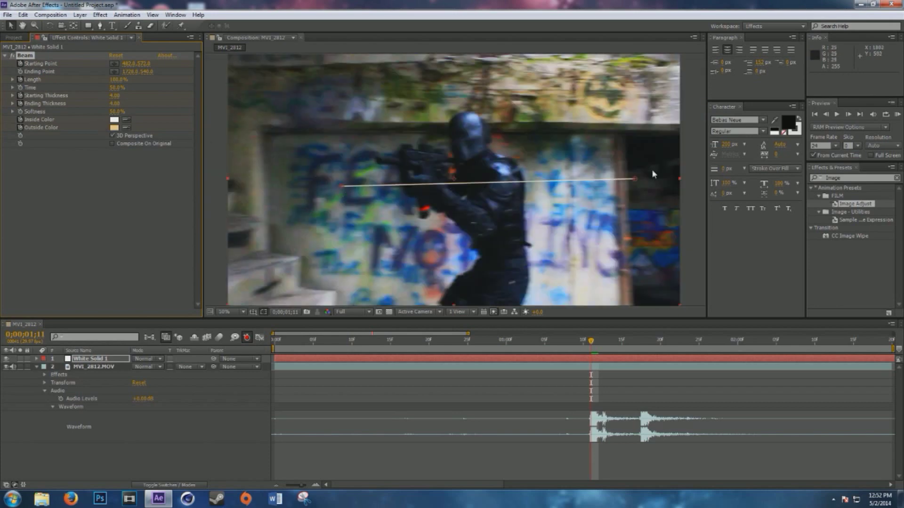
left_click(114, 96)
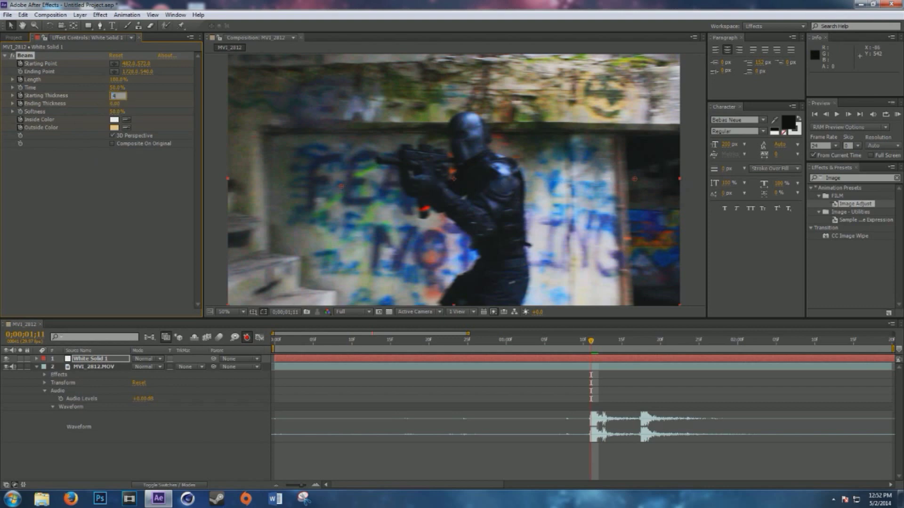
type(".2")
key("Return")
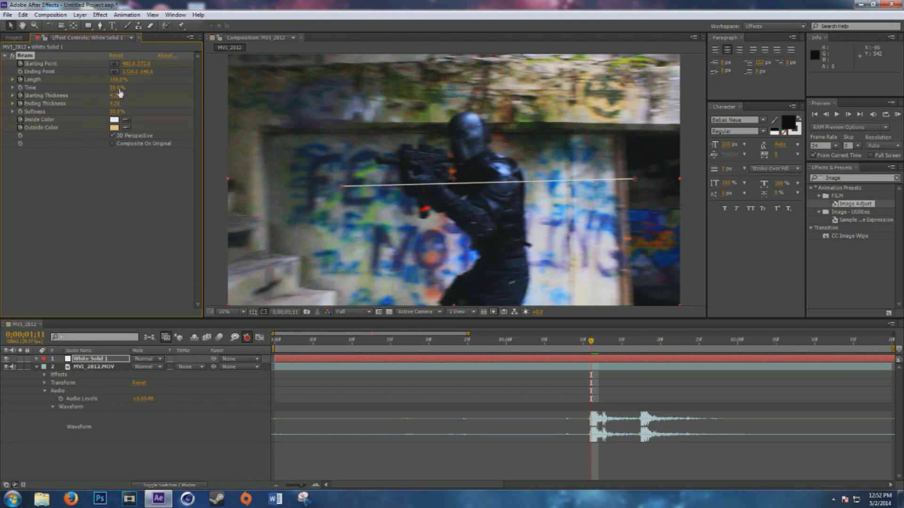
Try a different Time value for the Beam and set it back to 50%
mouse_move(115, 89)
left_mouse_down()
mouse_move(140, 90)
mouse_move(102, 91)
left_mouse_up()
left_click(115, 88)
type("50")
key("Return")
Try the Beam's Composite On Original option and turn it off again
left_click(113, 143)
left_click(113, 143)
left_click(113, 143)
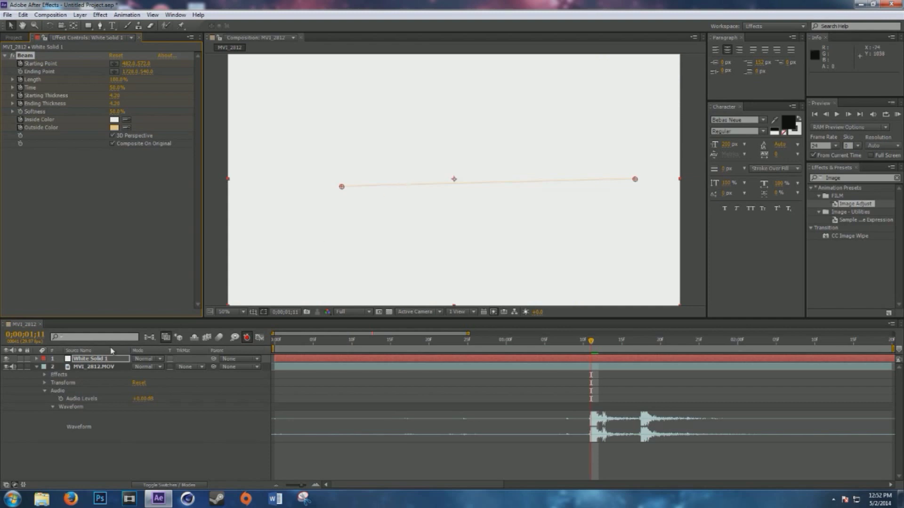
scroll(319, 206, "down", 2)
scroll(355, 194, "up", 2)
left_click(114, 143)
Place the Beam's ending point at the gun muzzle and its starting point at about 38, 410 near the frame's left edge
left_click_drag(634, 181, 237, 151)
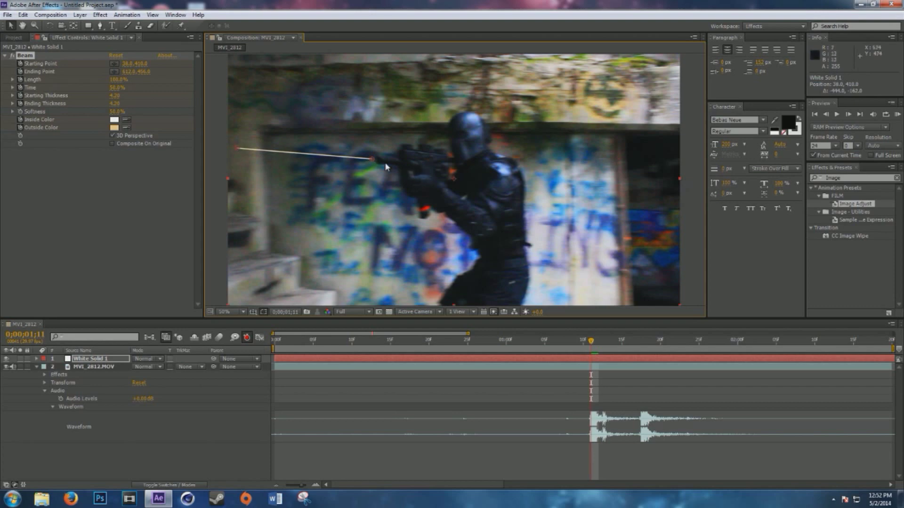
Nudge the Beam's ending point slightly outward from the gun muzzle, to about 596, 454, and deselect the layer
mouse_move(374, 160)
left_mouse_down()
mouse_move(451, 171)
mouse_move(367, 162)
left_mouse_up()
left_click(283, 385)
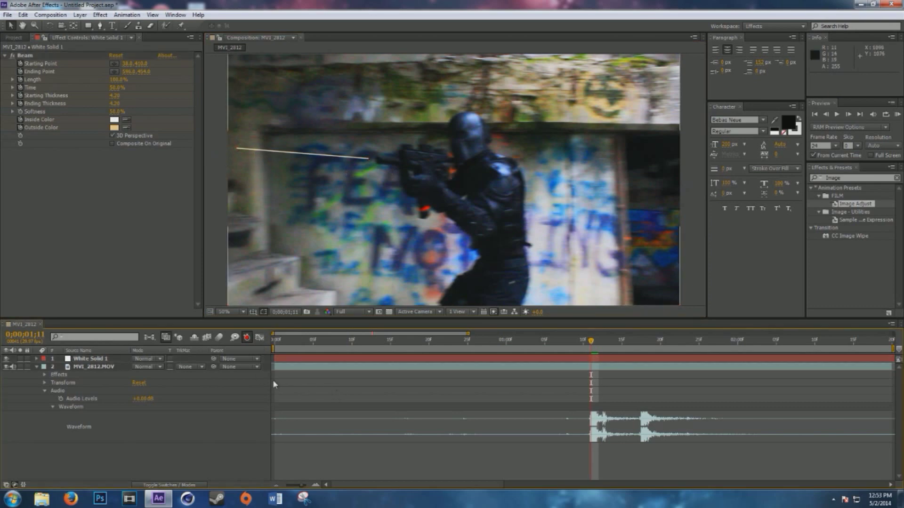
Apply a Directional Blur to White Solid 1 and turn its direction roughly along the beam, to about -82°
left_click(98, 360)
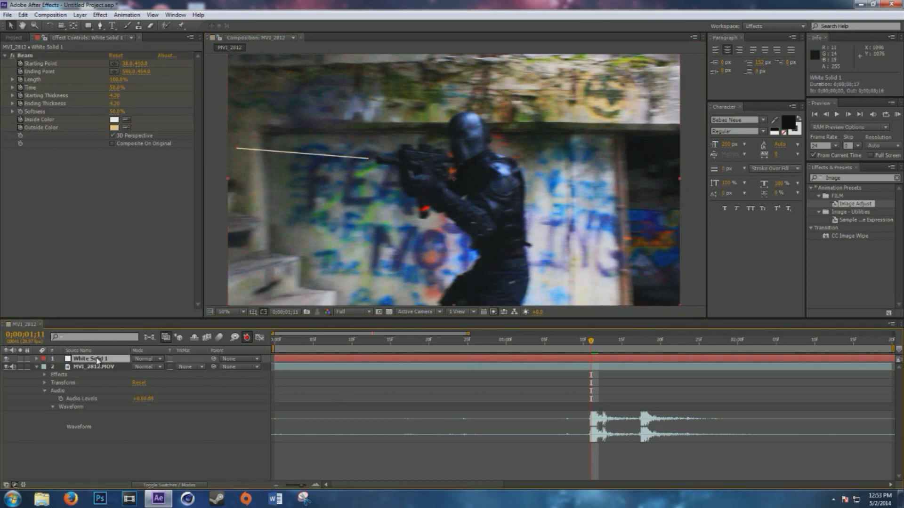
left_click(100, 14)
mouse_move(150, 82)
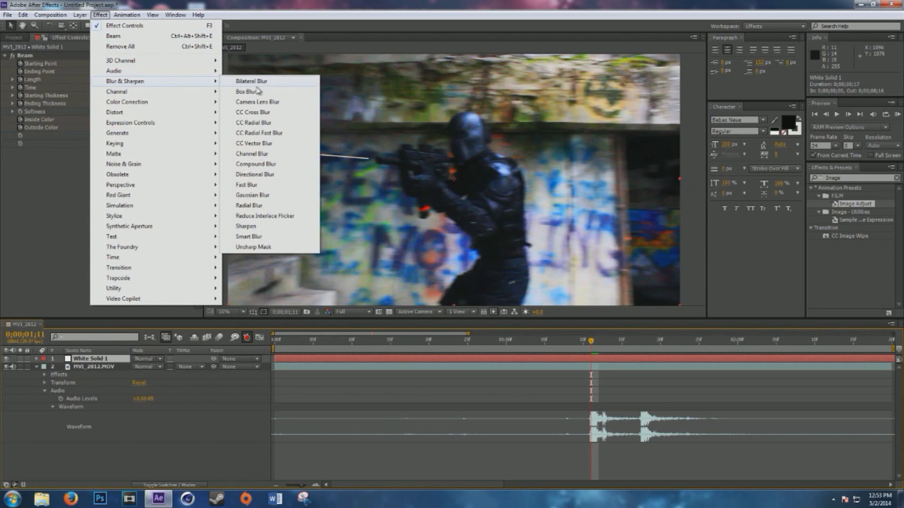
left_click(258, 176)
left_click_drag(117, 172, 109, 173)
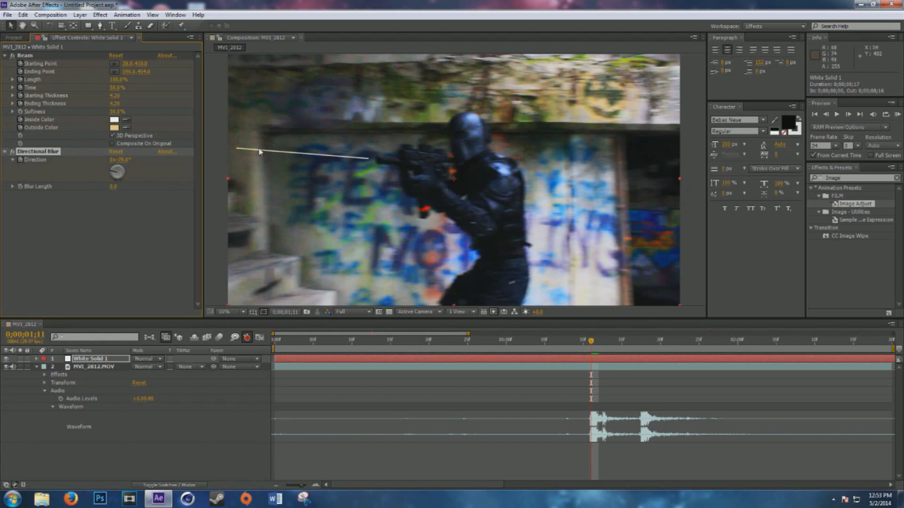
left_click_drag(110, 174, 106, 171)
Set the Directional Blur's blur length to 20
left_click(113, 186)
type("10")
key("Return")
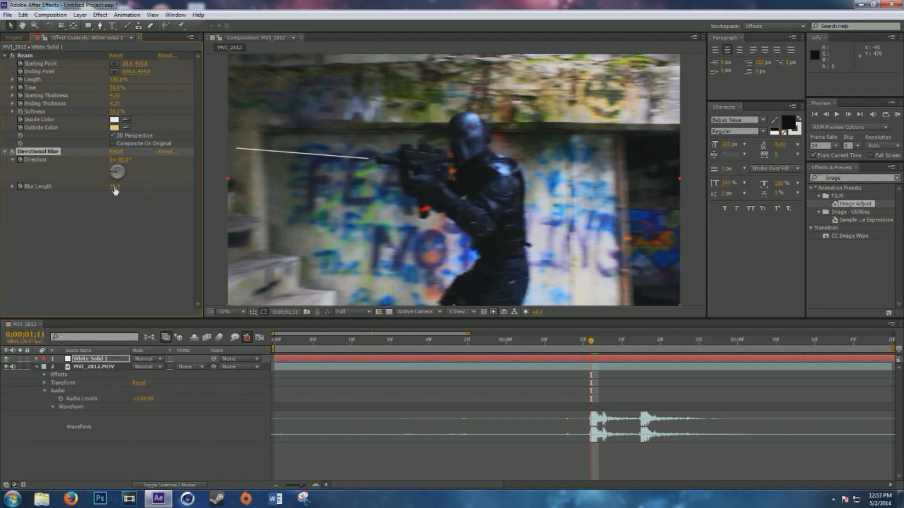
left_click(115, 187)
type("25")
key("Return")
Fine-tune the Directional Blur's direction to about -87° so it follows the tracer's slant
left_click(109, 174)
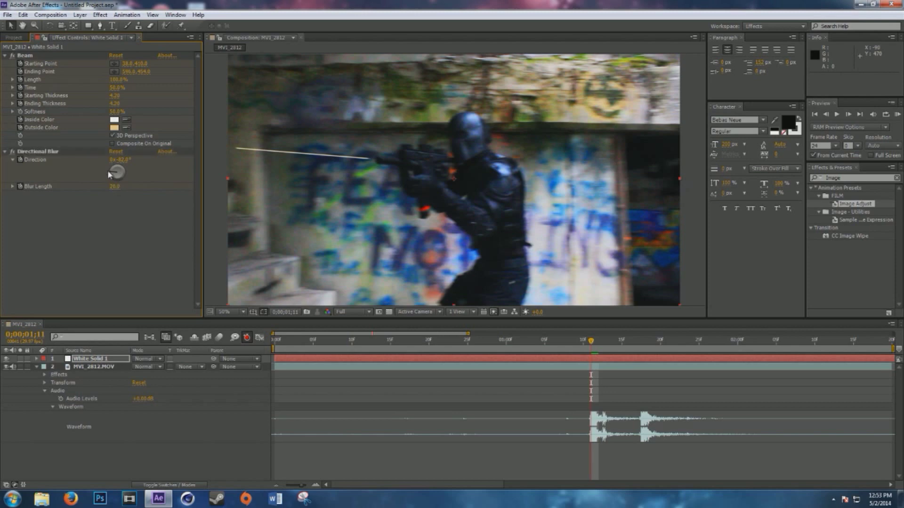
left_click_drag(113, 175, 112, 176)
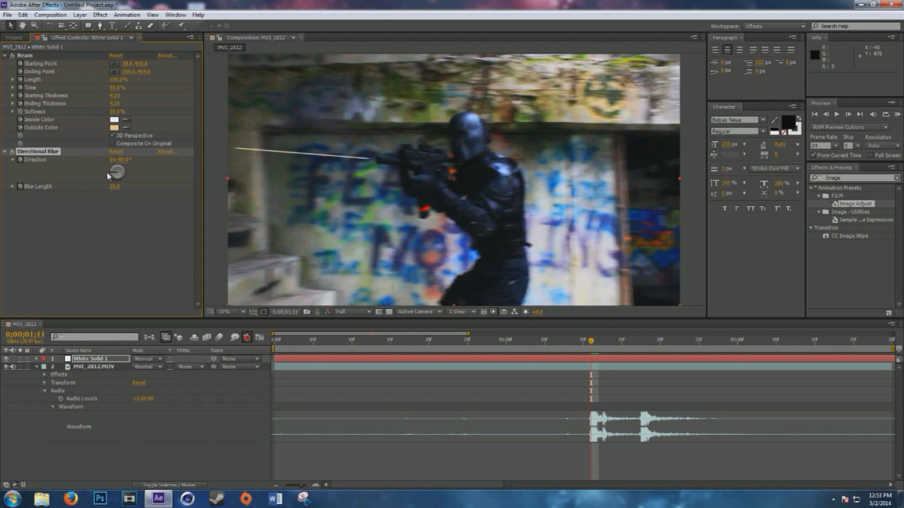
scroll(231, 151, "up", 2)
scroll(225, 148, "down", 1)
scroll(233, 148, "up", 1)
key("space")
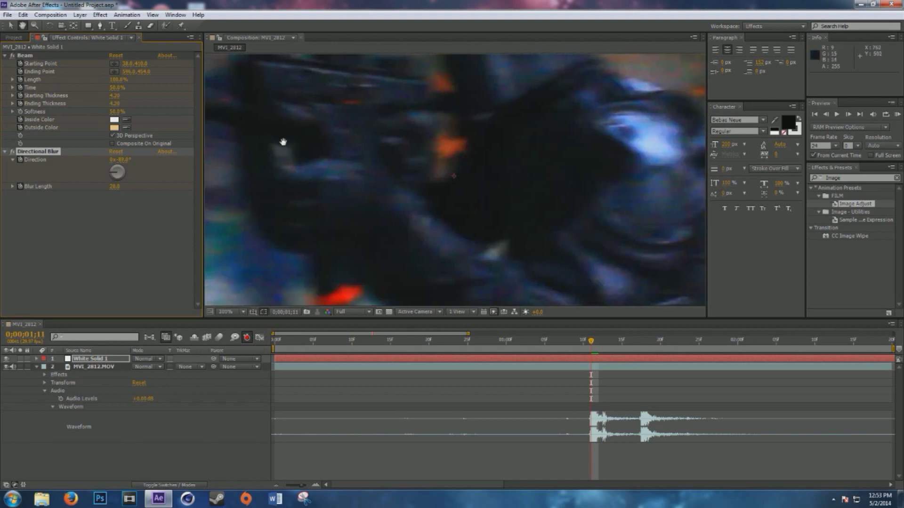
left_click_drag(266, 140, 585, 264)
left_click_drag(208, 206, 680, 205)
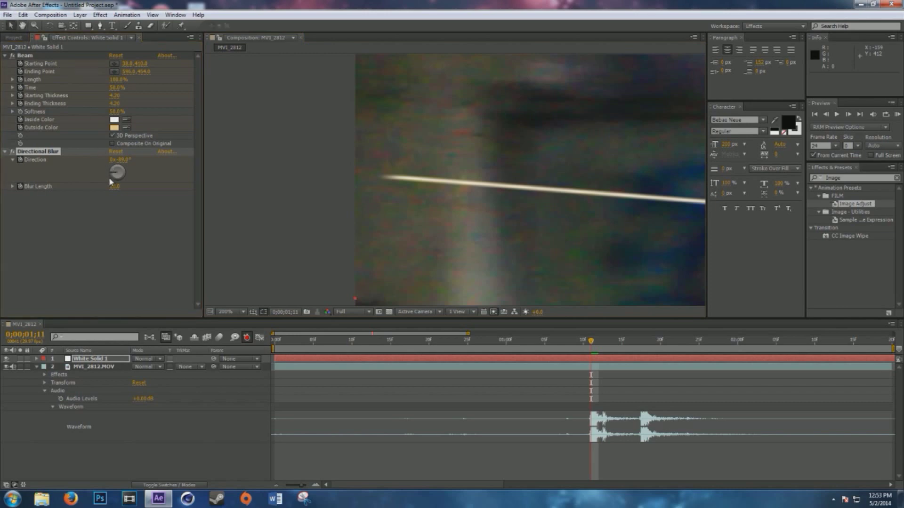
left_click_drag(112, 172, 111, 173)
scroll(419, 208, "down", 1)
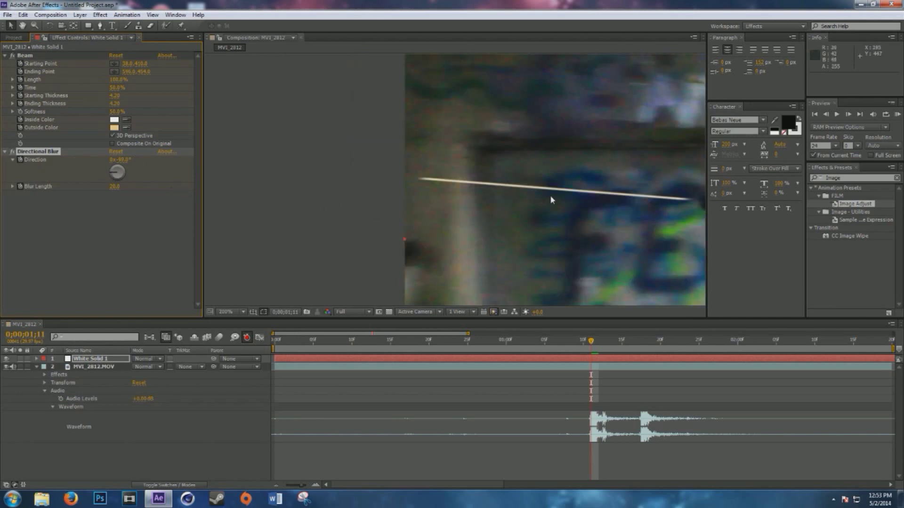
scroll(539, 199, "down", 1)
scroll(442, 221, "up", 4)
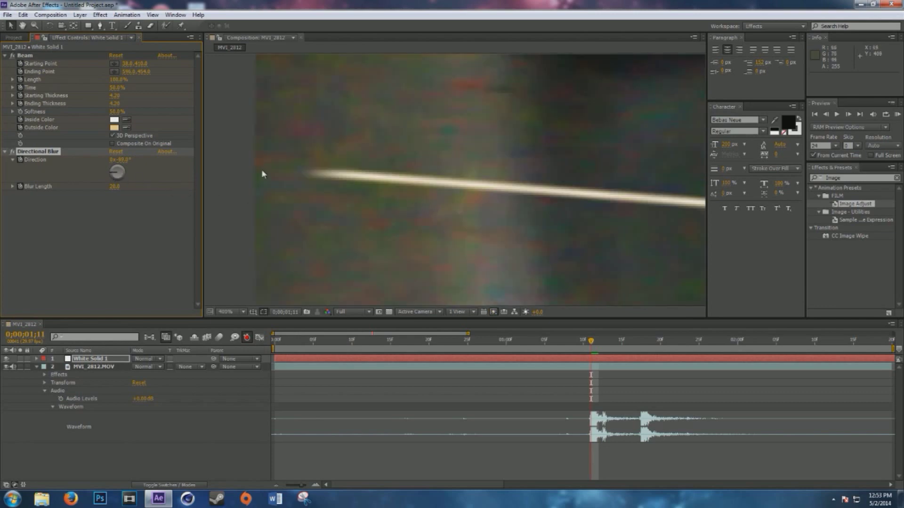
left_click_drag(110, 176, 108, 176)
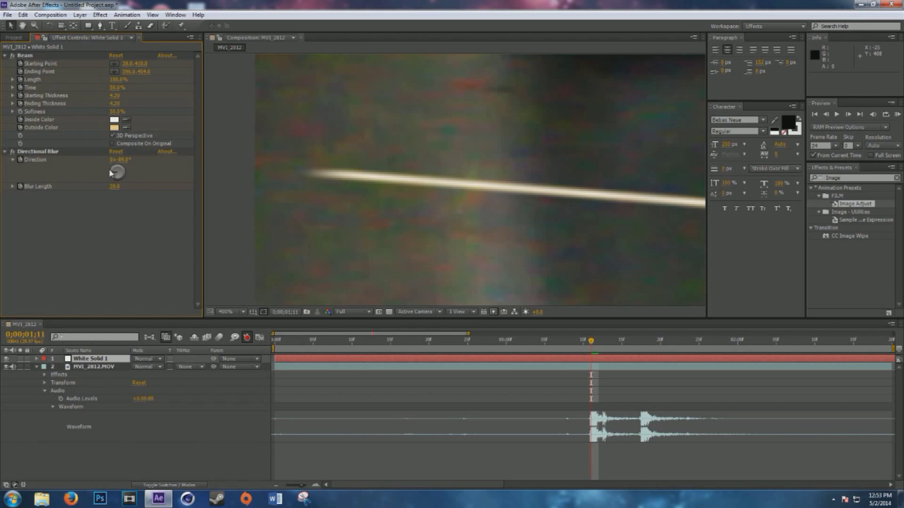
left_click(111, 176)
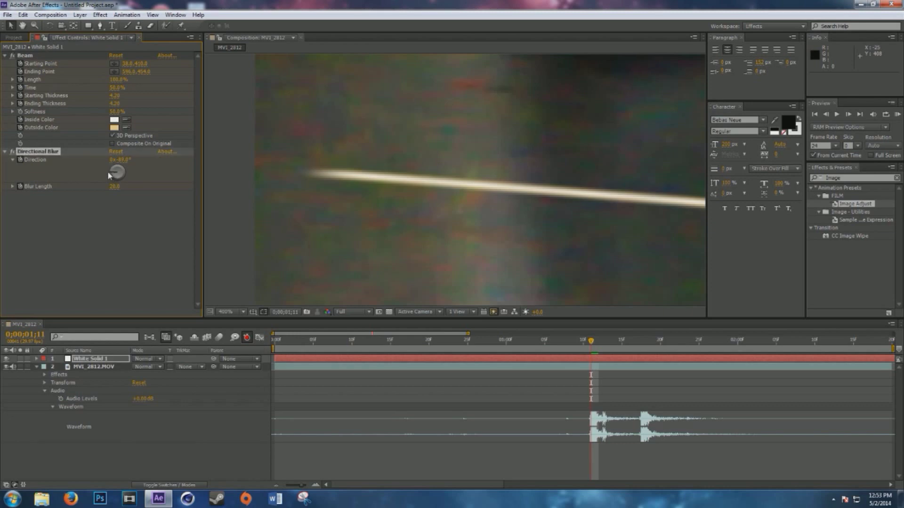
scroll(419, 183, "down", 6)
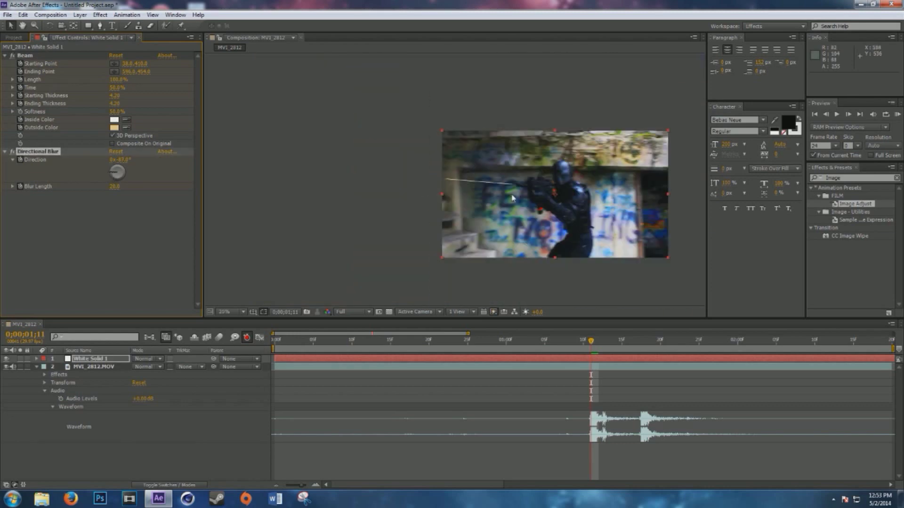
scroll(524, 199, "up", 3)
scroll(524, 200, "down", 5)
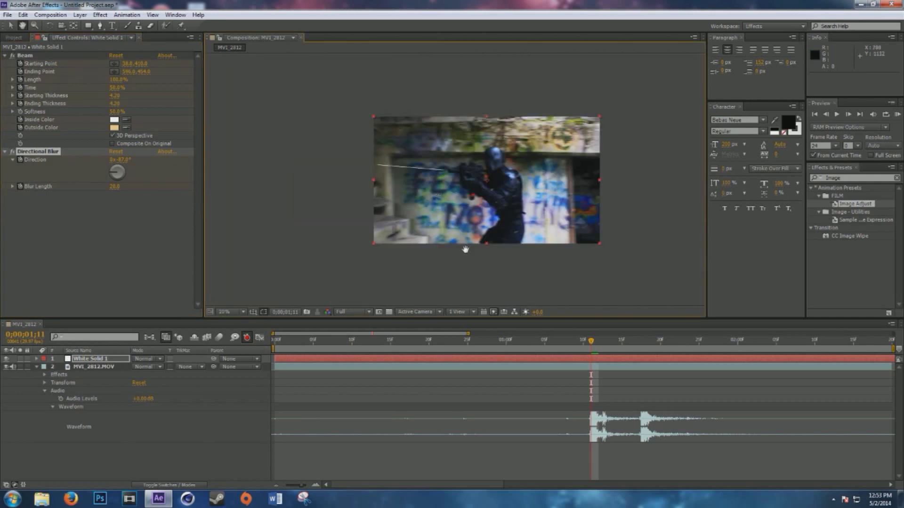
scroll(444, 153, "up", 5)
scroll(453, 159, "down", 4)
Import Suppressed_Fire_03.mov from the 11. Muzzle_Flashes folder and add it above White Solid 1, starting at 0;00;01;11
left_click(10, 15)
mouse_move(95, 137)
left_click(176, 137)
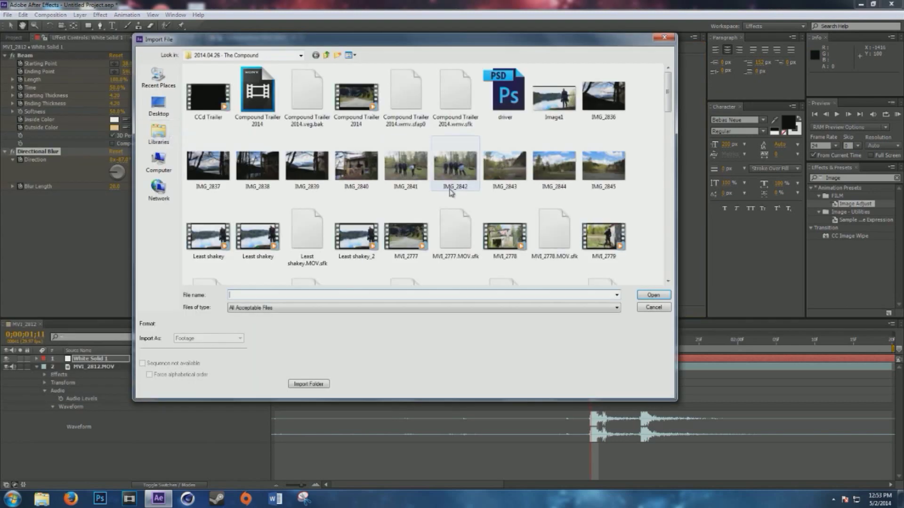
left_click(160, 133)
left_click(158, 165)
double_click(242, 89)
double_click(242, 90)
double_click(257, 162)
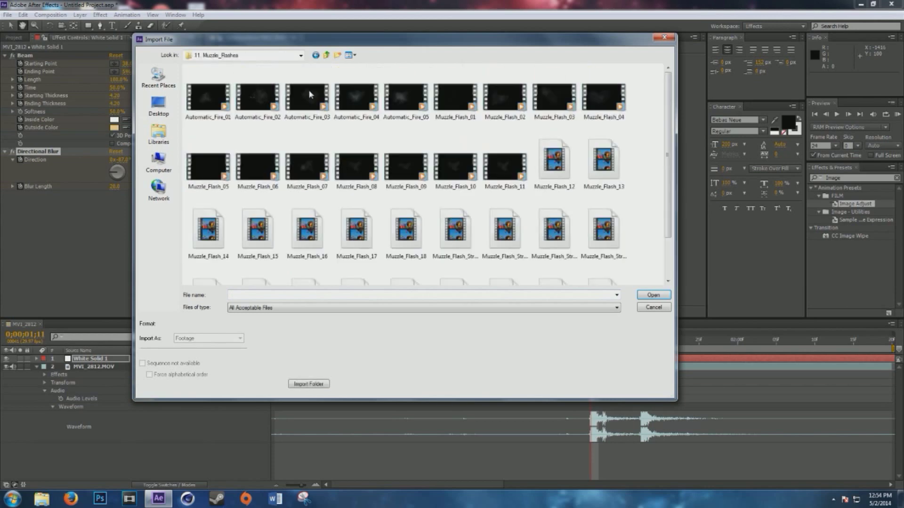
scroll(446, 170, "down", 3)
double_click(604, 247)
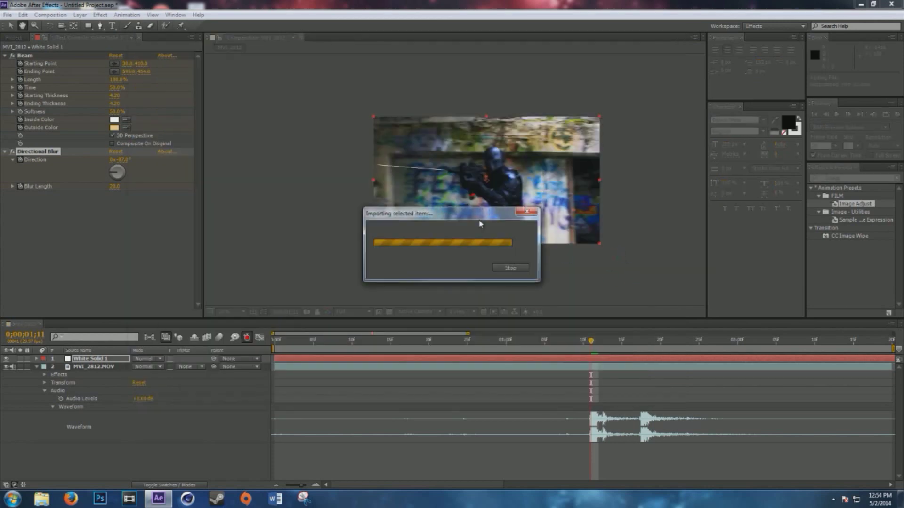
left_click_drag(51, 150, 592, 362)
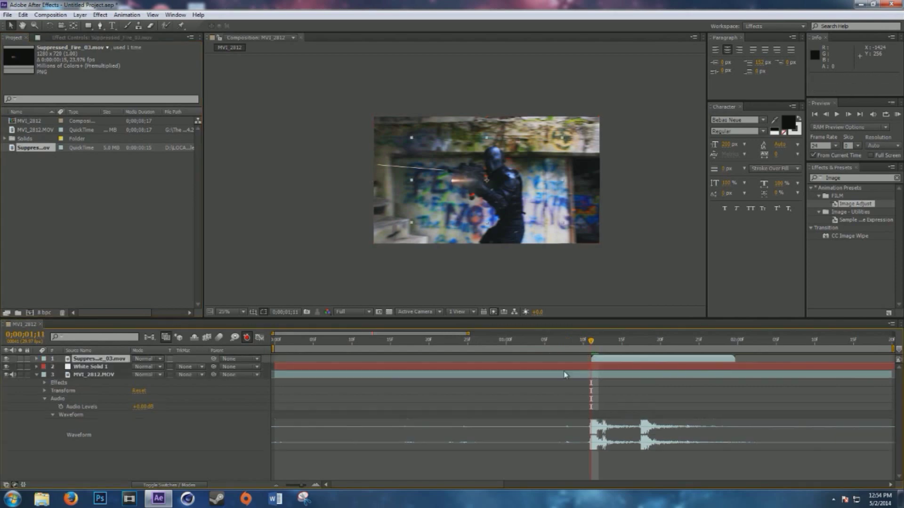
Shift the suppressed-fire footage two frames earlier with its in point kept at 0;00;01;11, leaving only the smoke part
scroll(452, 183, "up", 2)
scroll(453, 185, "up", 2)
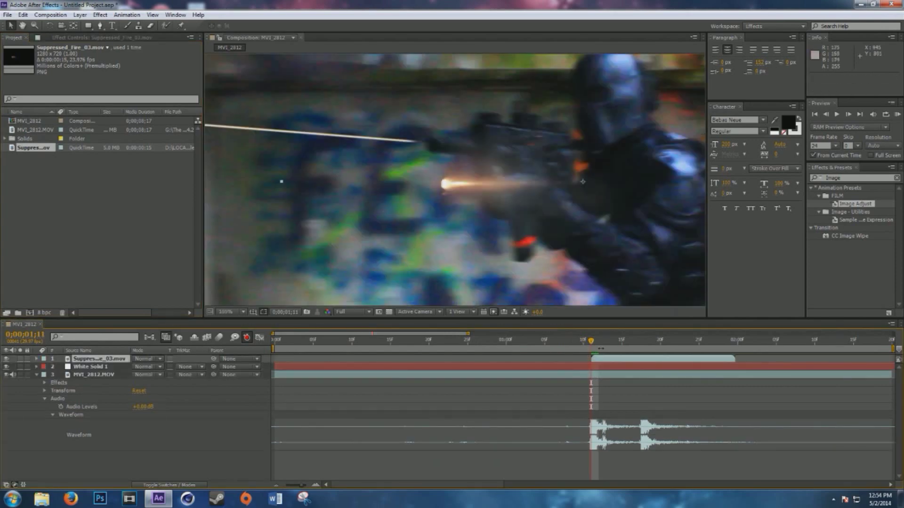
left_click_drag(615, 361, 600, 362)
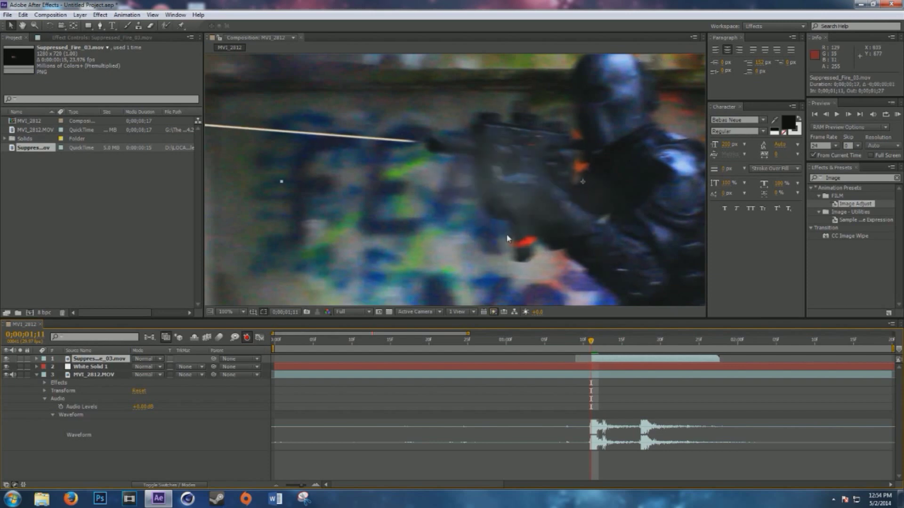
scroll(513, 242, "down", 2)
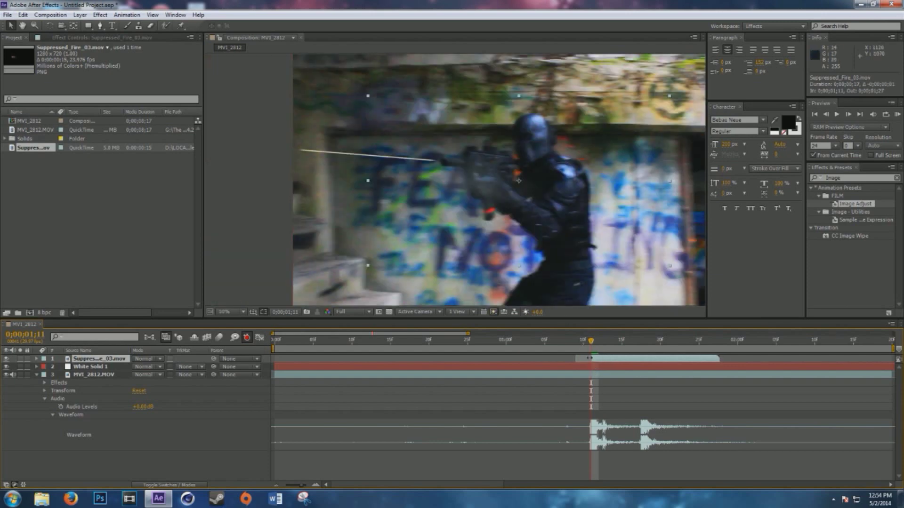
left_click_drag(604, 364, 612, 364)
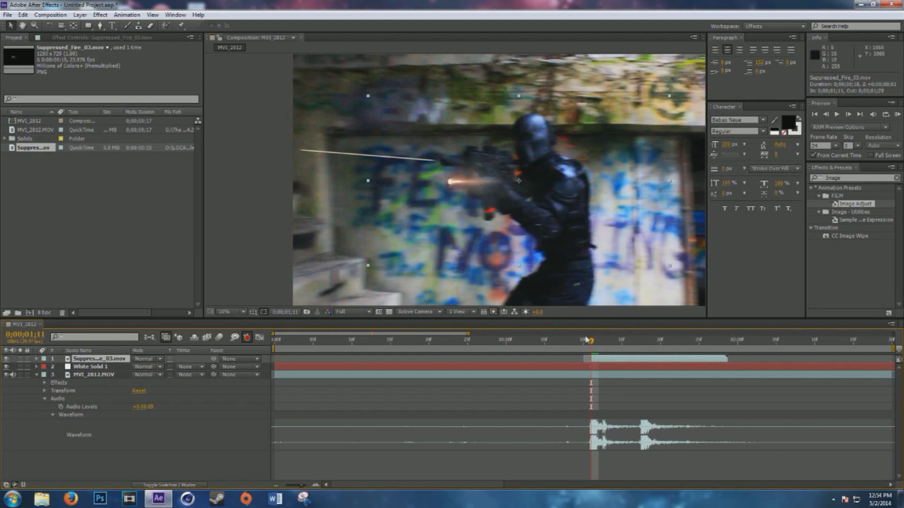
left_click_drag(592, 359, 596, 361)
Duplicate the smoke layer twice and rotate all three copies together by about 198°
key("ctrl+d")
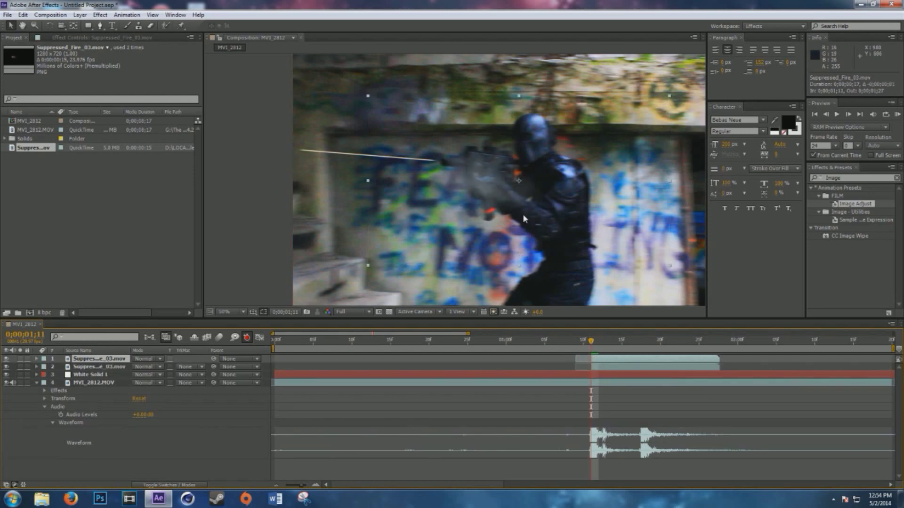
key("ctrl+d")
left_click(114, 374, "shift")
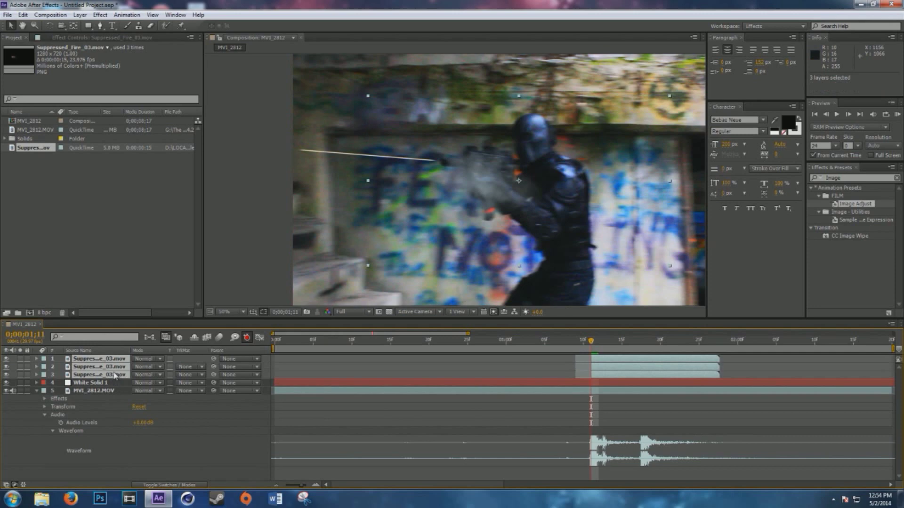
left_click(49, 26)
left_click_drag(435, 173, 283, 78)
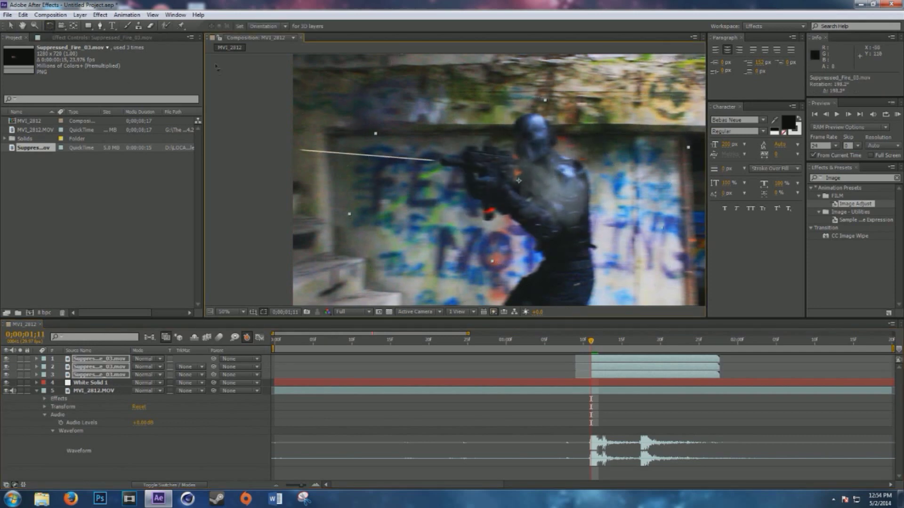
Move the three smoke layers in front of the gun muzzle and place White Solid 1 above them in the layer stack
left_click(11, 26)
left_click_drag(551, 190, 419, 161)
left_click_drag(106, 383, 120, 359)
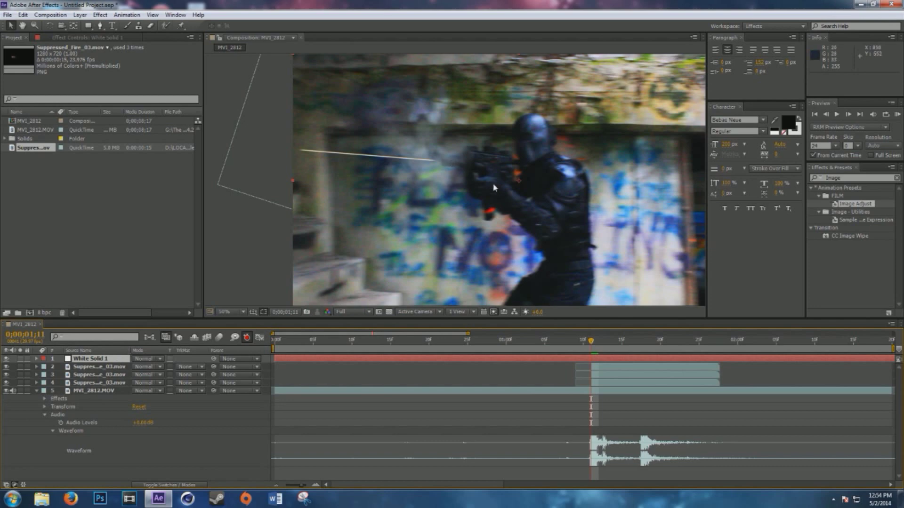
Step frame by frame from 0;00;01;07 past the second gunshot to examine the tracer and smoke against the footage
key("Page_Up")
key("Page_Up")
key("Page_Up")
key("Page_Up")
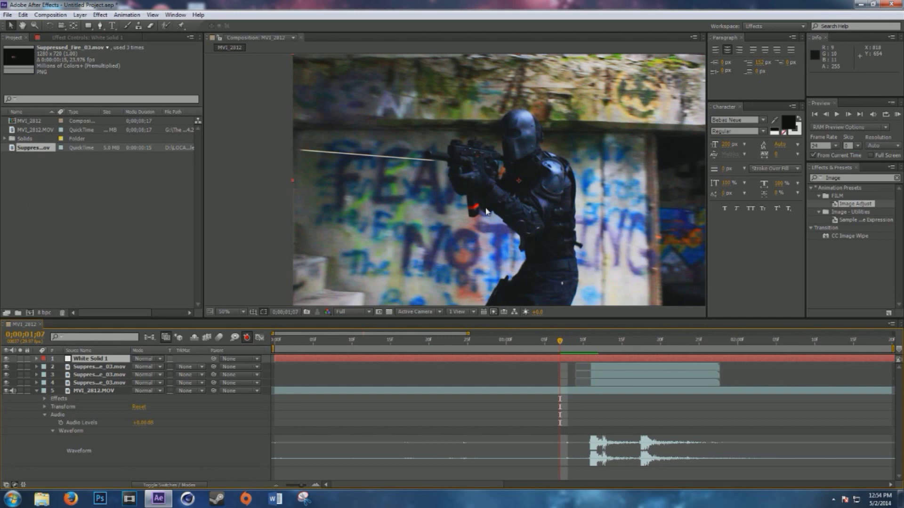
key("Page_Down")
key("Page_Down")
key("Page_Down")
key("Page_Down")
key("Page_Down")
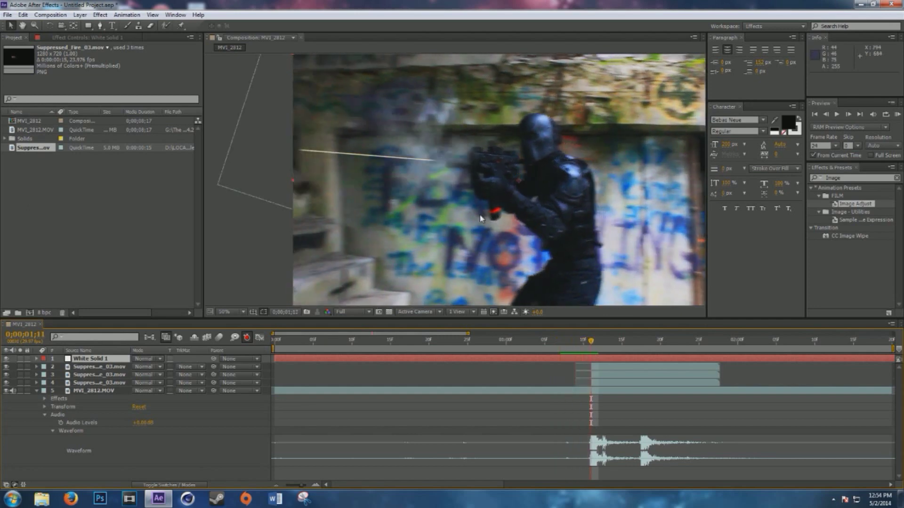
key("Page_Down")
key("Page_Down")
key("Page_Down")
key("Page_Down")
key("Page_Down")
key("Page_Down")
key("Page_Down")
key("Page_Down")
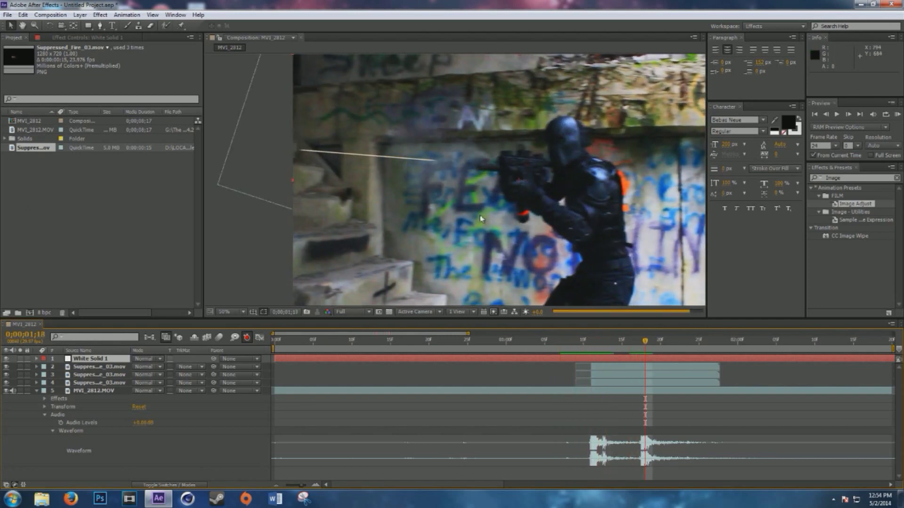
key("Page_Down")
key("Page_Down")
key("Page_Up")
key("Page_Up")
key("Page_Up")
key("Page_Up")
key("Page_Up")
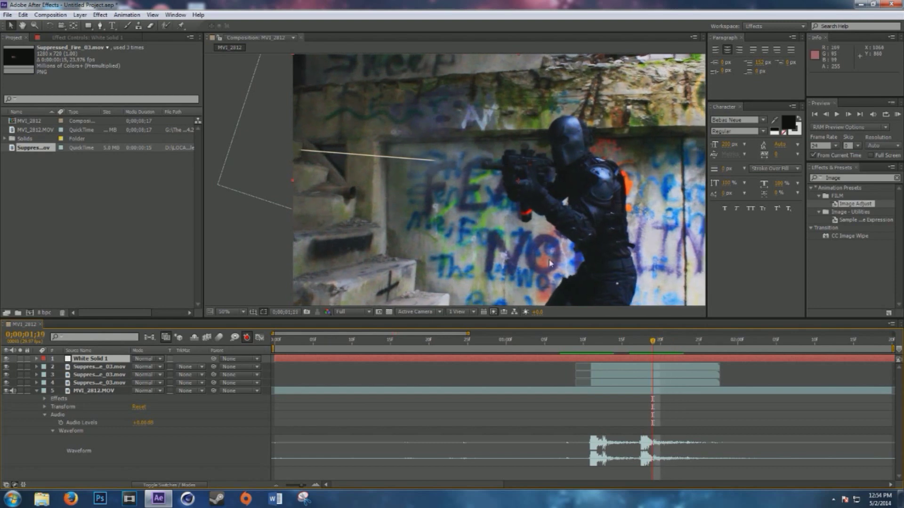
Keyframe White Solid 1's opacity at 100% on frame 0;00;01;11 and at 0% on frame 0;00;01;10
left_click(600, 341)
key("Page_Up")
key("Page_Up")
key("Page_Down")
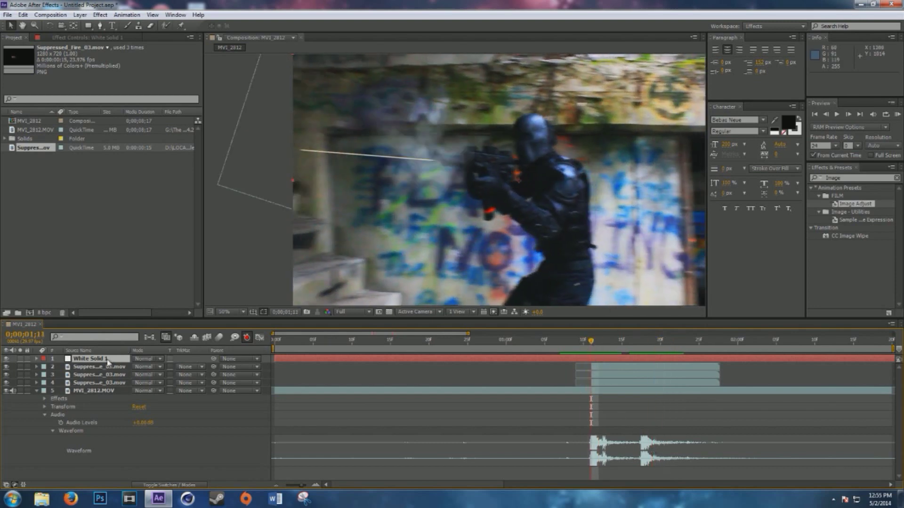
key("t")
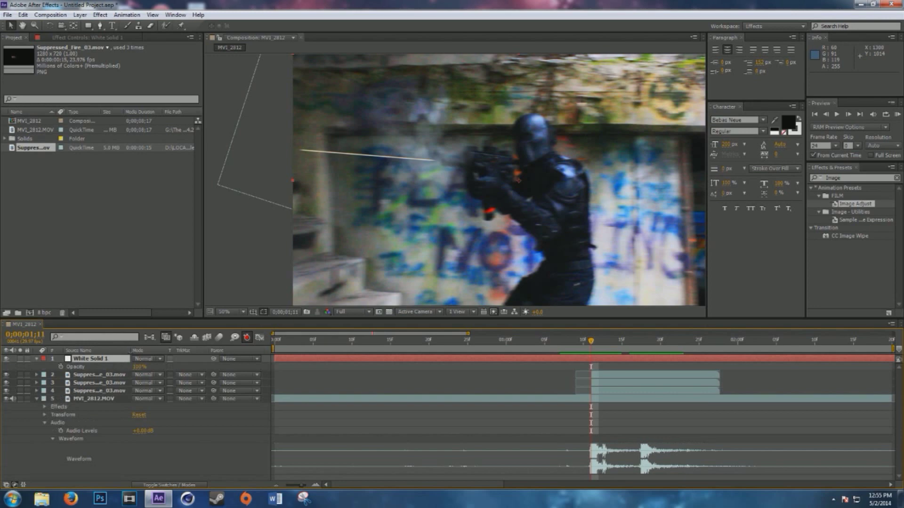
left_click(60, 366)
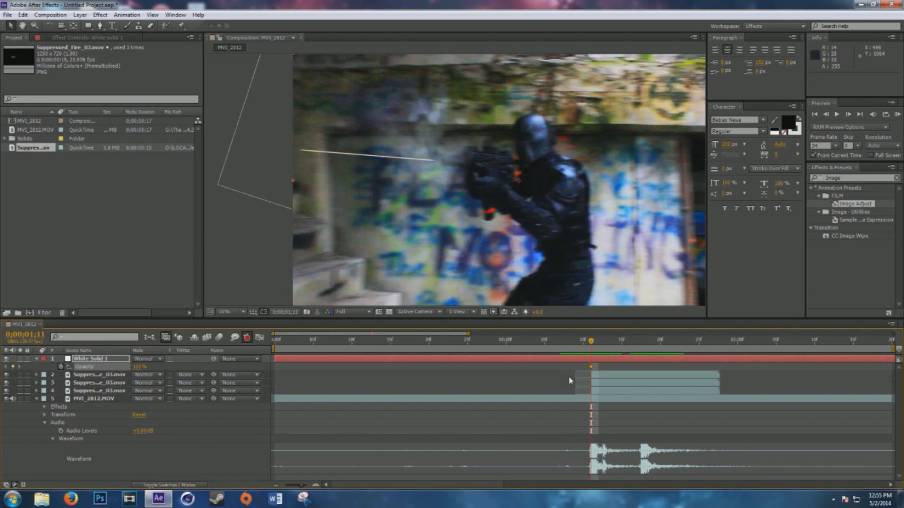
key("Page_Up")
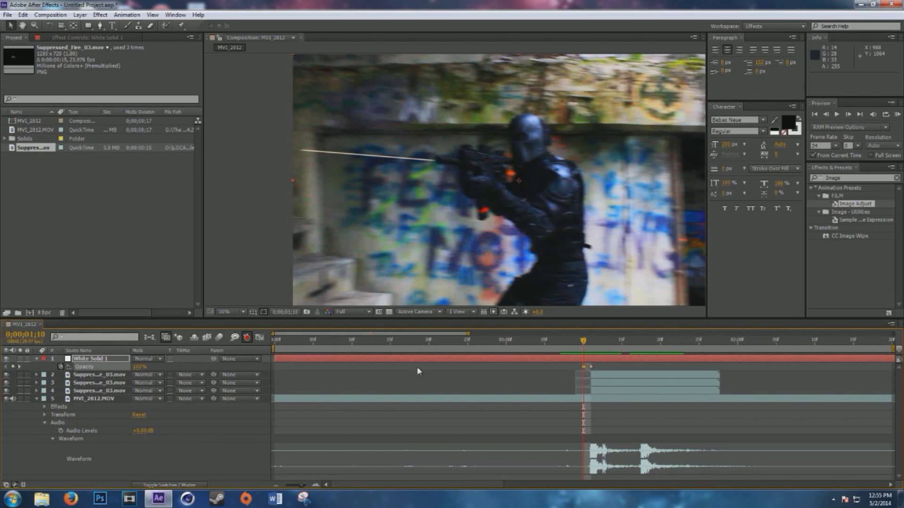
left_click(135, 366)
type("0")
key("Return")
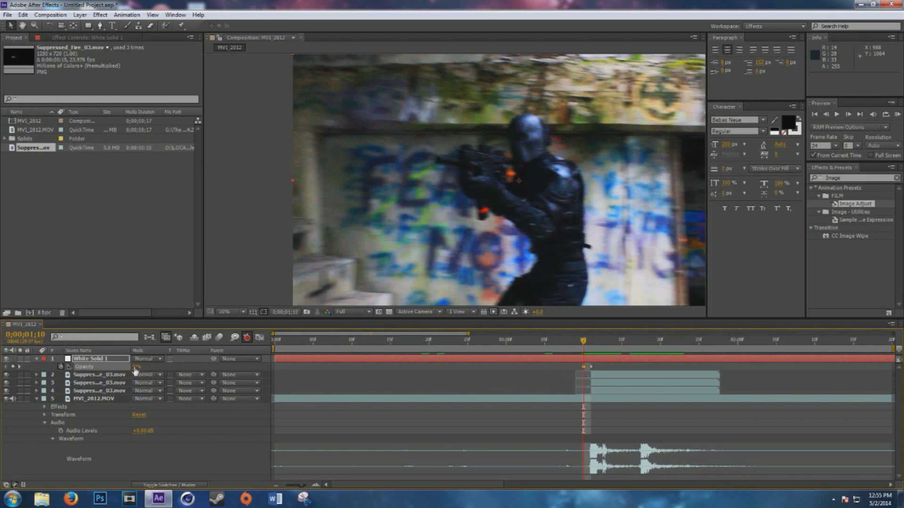
Add a 0% opacity keyframe to White Solid 1 at 0;00;01;12, the frame after the tracer flash
key("Page_Down")
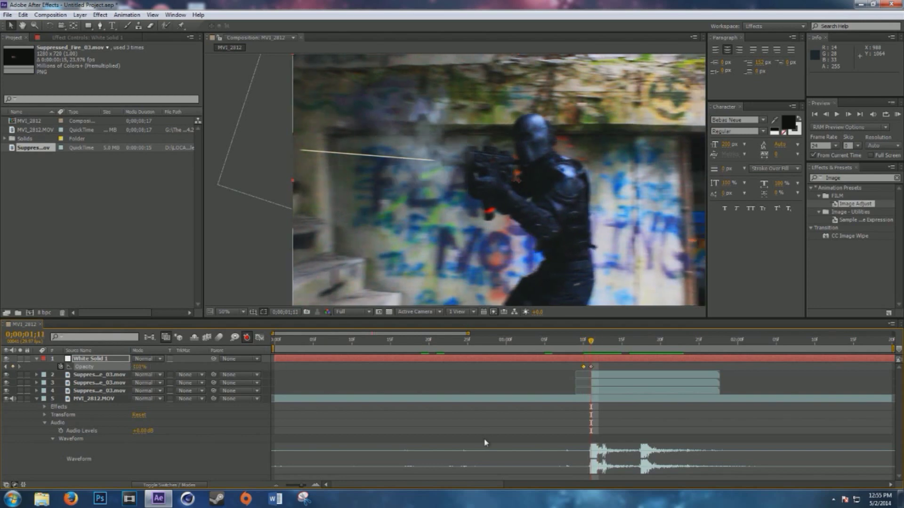
left_click(597, 378)
key("Page_Down")
key("Page_Down")
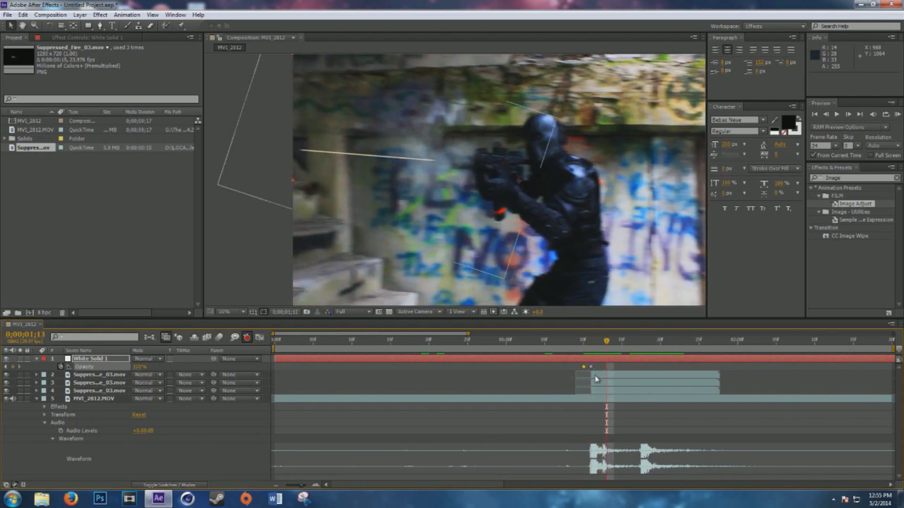
key("Page_Up")
key("Page_Up")
key("Page_Up")
key("Page_Down")
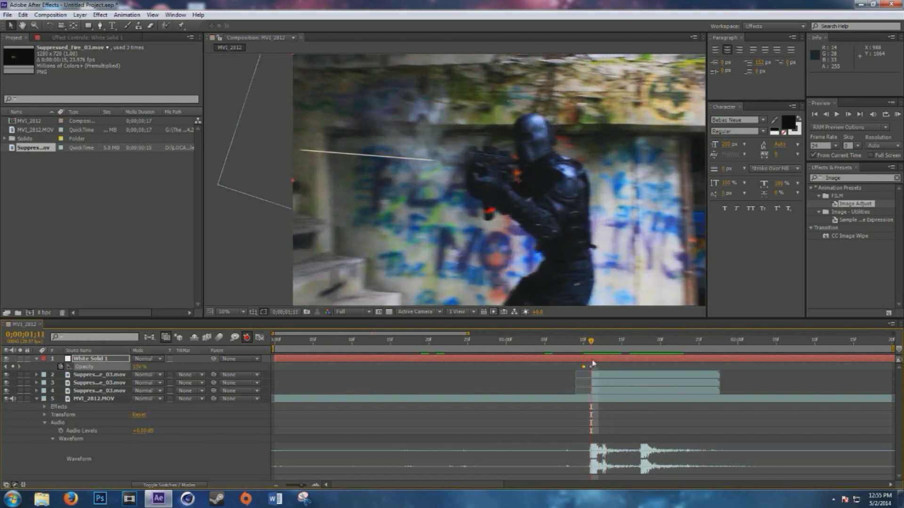
key("Page_Down")
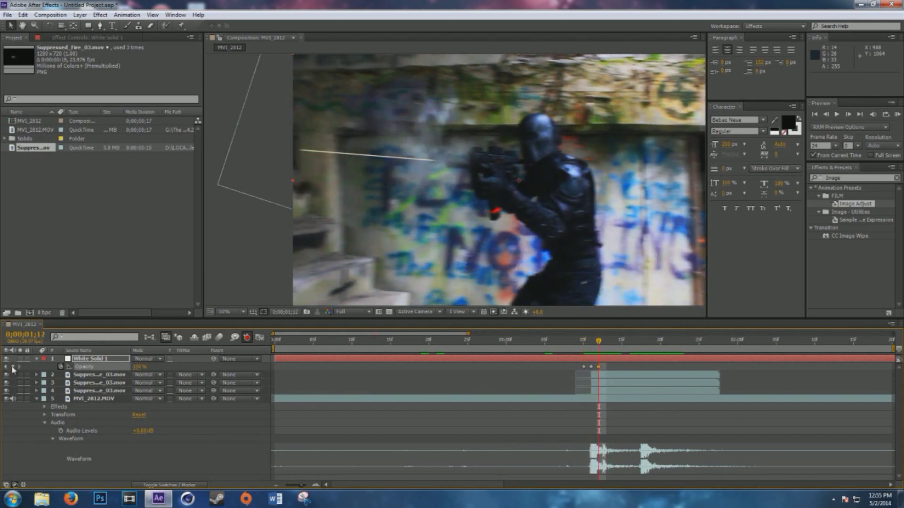
left_click(136, 366)
type("0")
key("Return")
Play a preview from 0;00;01;04 to check the tracer flash and smoke against the gunshots
key("Page_Up")
key("Page_Up")
key("Page_Up")
key("Page_Up")
key("Page_Up")
key("Page_Up")
key("Page_Up")
key("Page_Up")
left_click(897, 114)
left_click(836, 116)
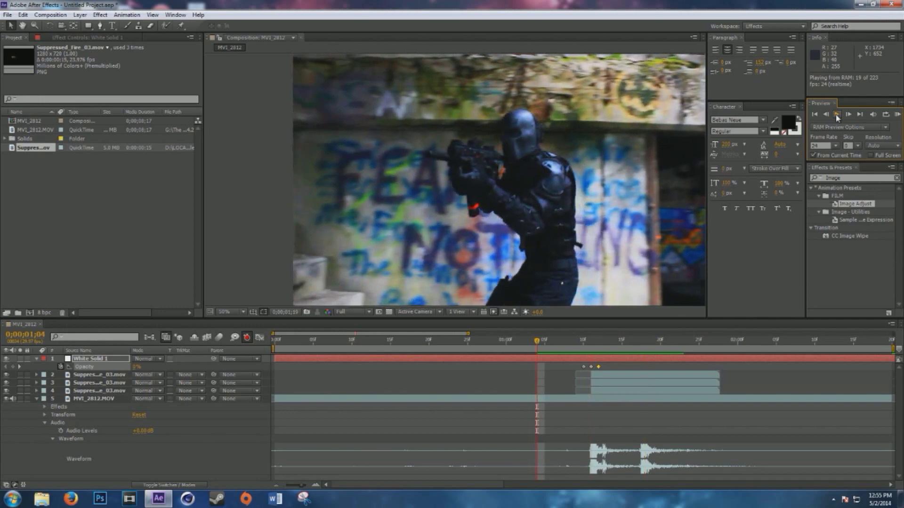
left_click(836, 117)
Duplicate White Solid 1 and shift the copy seven frames later, so its flash falls on the second gunshot at 0;00;01;18
left_click_drag(597, 344, 645, 343)
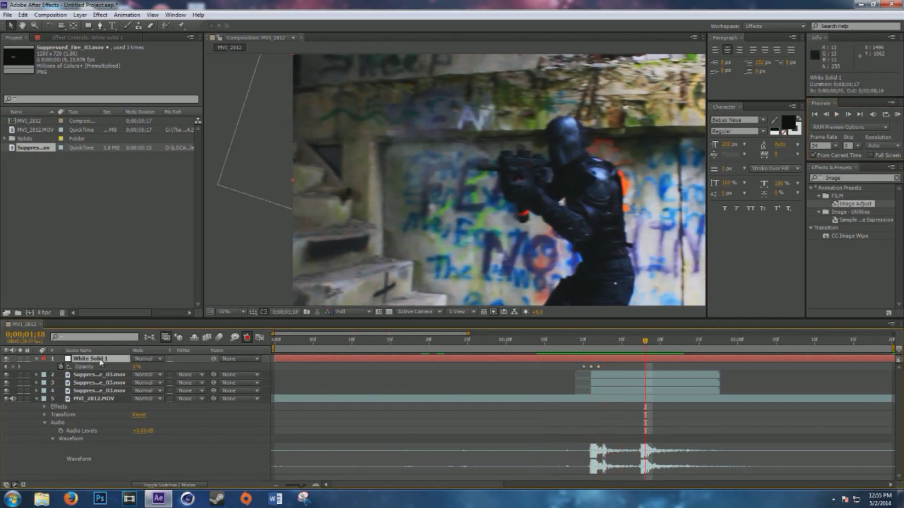
key("ctrl+d")
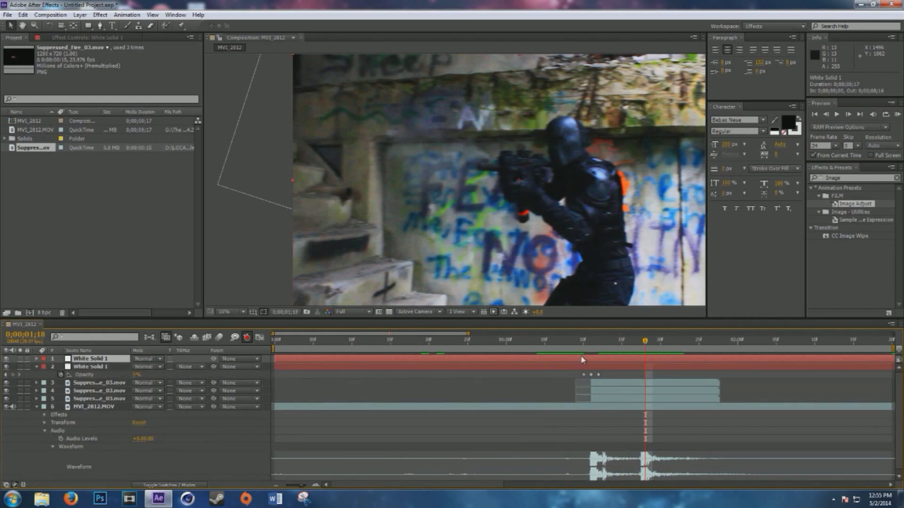
left_click(584, 342)
left_click_drag(583, 360, 625, 359)
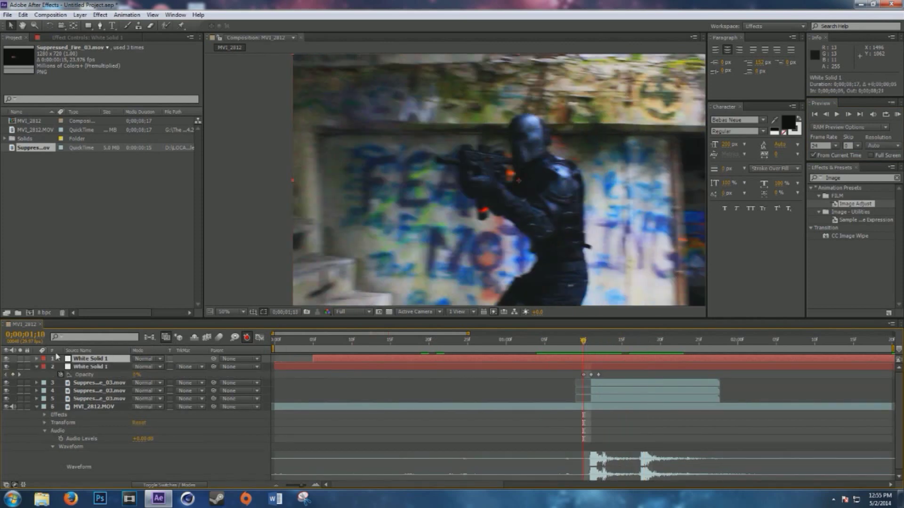
left_click(37, 367)
left_click(36, 359)
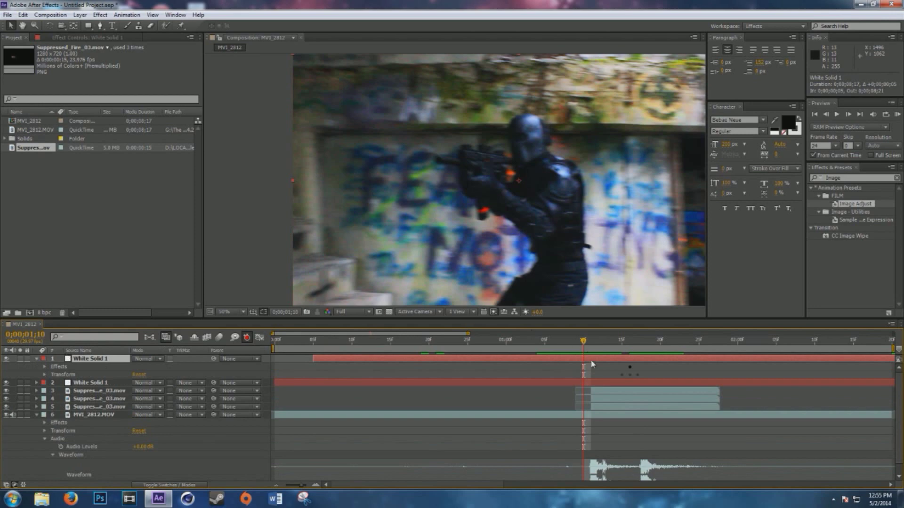
left_click_drag(603, 364, 628, 365)
left_click(638, 343)
left_click_drag(638, 339, 657, 363)
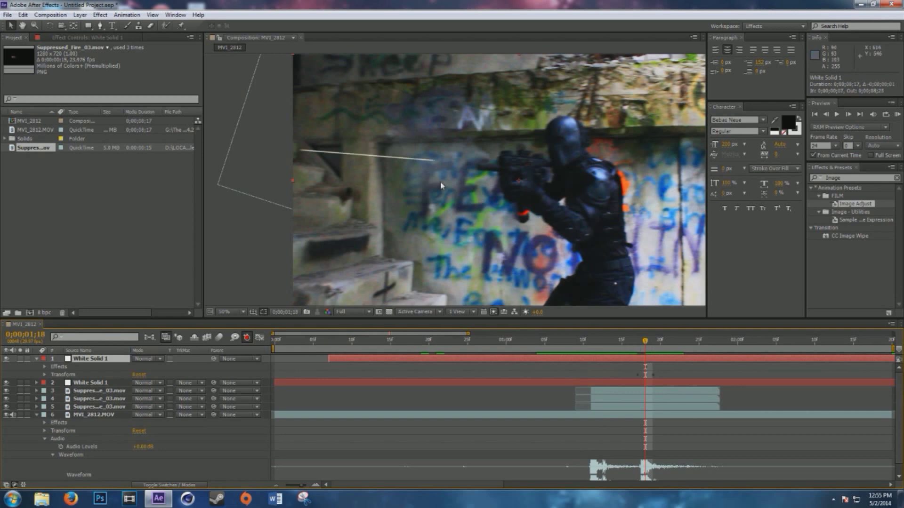
Move the duplicated tracer toward the gun muzzle at 0;00;01;18 and rotate it slightly to follow the barrel
left_click_drag(435, 154, 470, 162)
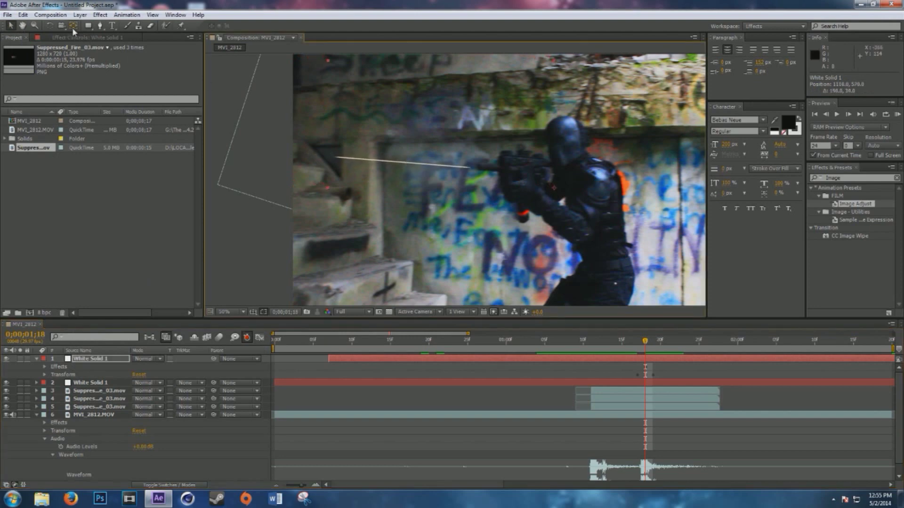
left_click(50, 25)
left_click_drag(356, 160, 352, 168)
left_click(10, 26)
left_click_drag(410, 183, 396, 179)
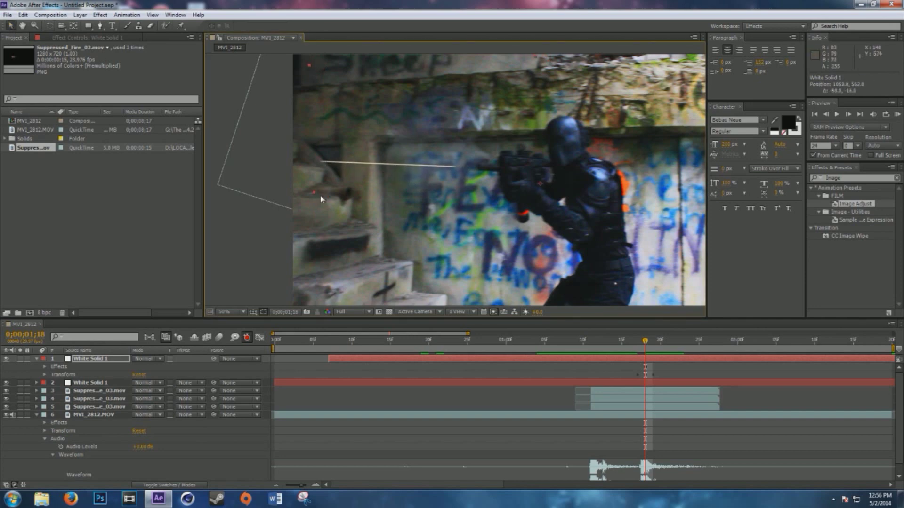
left_click_drag(314, 192, 346, 189)
left_click_drag(391, 165, 385, 166)
Create a new 1920 x 1080 white solid and apply the Beam effect to it
left_click(91, 360)
key("ctrl+y")
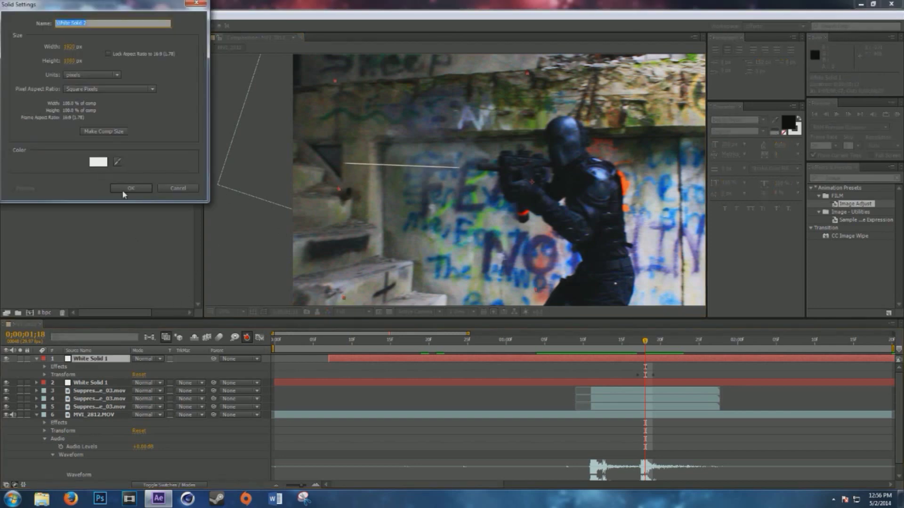
left_click(131, 187)
left_click(100, 15)
mouse_move(155, 133)
left_click(254, 179)
Set the new Beam's inside color to white and its outside color to orange
left_click(111, 121)
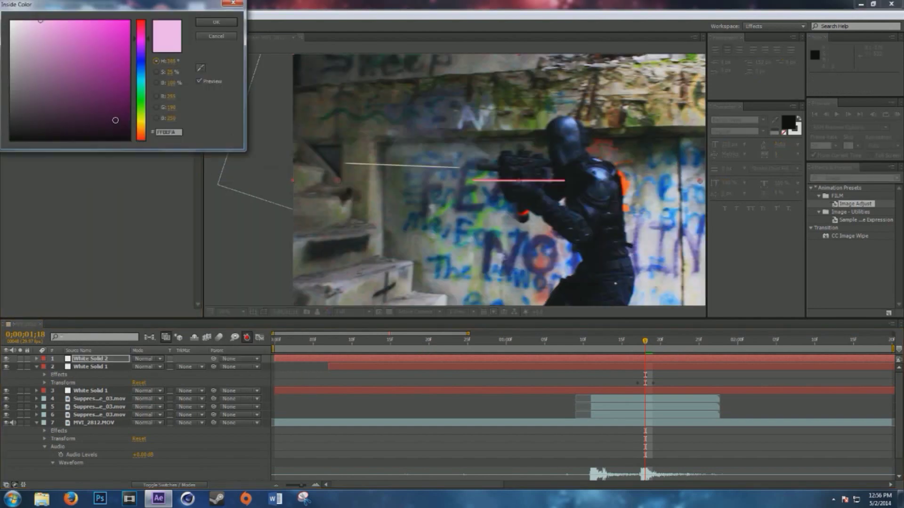
left_click(121, 34)
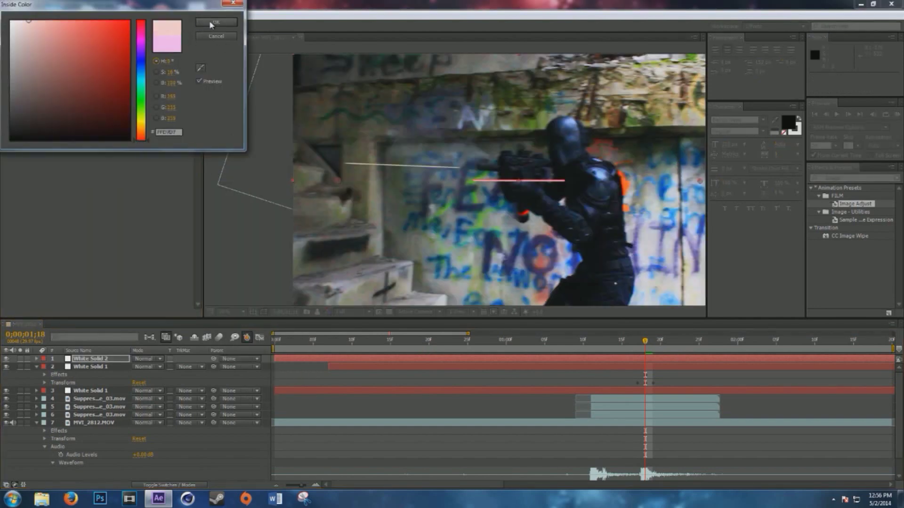
left_click(210, 24)
left_click(112, 129)
left_click(139, 134)
mouse_move(57, 34)
left_mouse_down()
mouse_move(65, 36)
mouse_move(64, 12)
left_mouse_up()
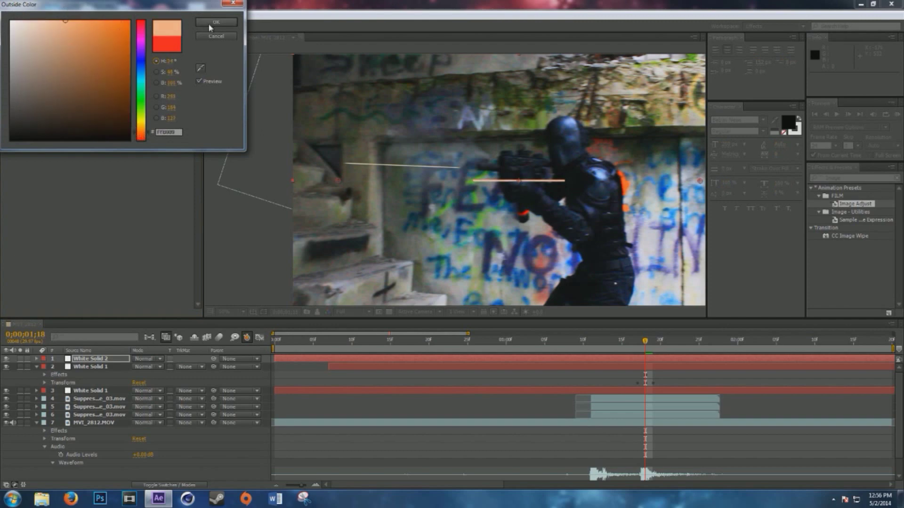
left_click(210, 24)
left_click(112, 120)
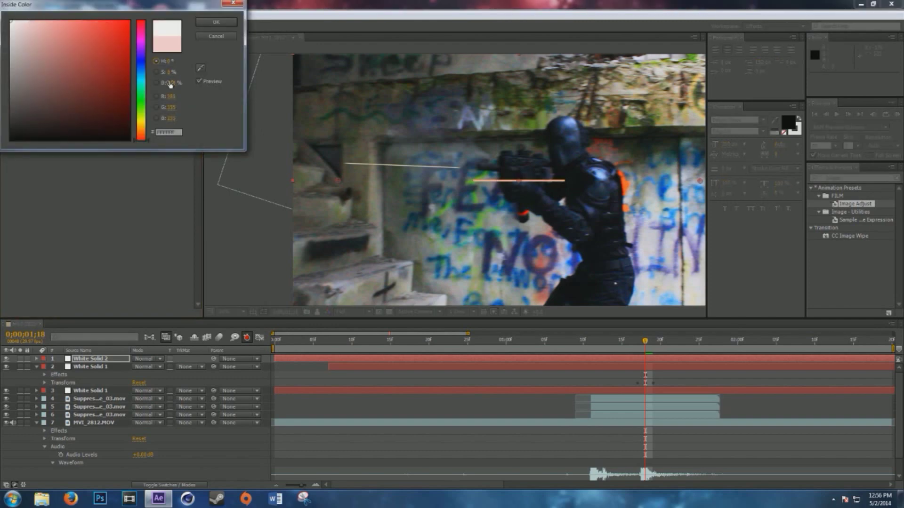
left_click(212, 20)
Set the Beam's length to 100% and stretch it from the gun muzzle to the wall edge beside the stairs
scroll(528, 172, "up", 2)
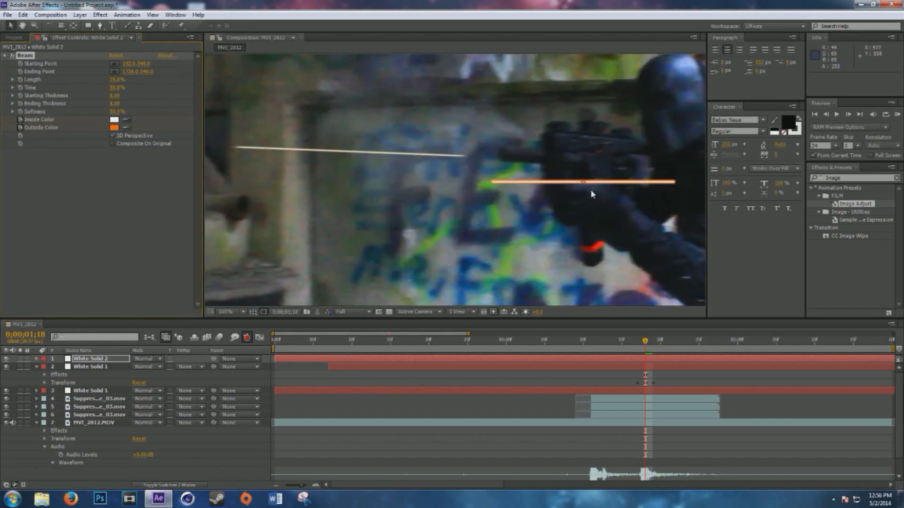
scroll(541, 186, "up", 1)
left_click_drag(116, 79, 409, 139)
scroll(469, 177, "down", 6)
key("period")
key("period")
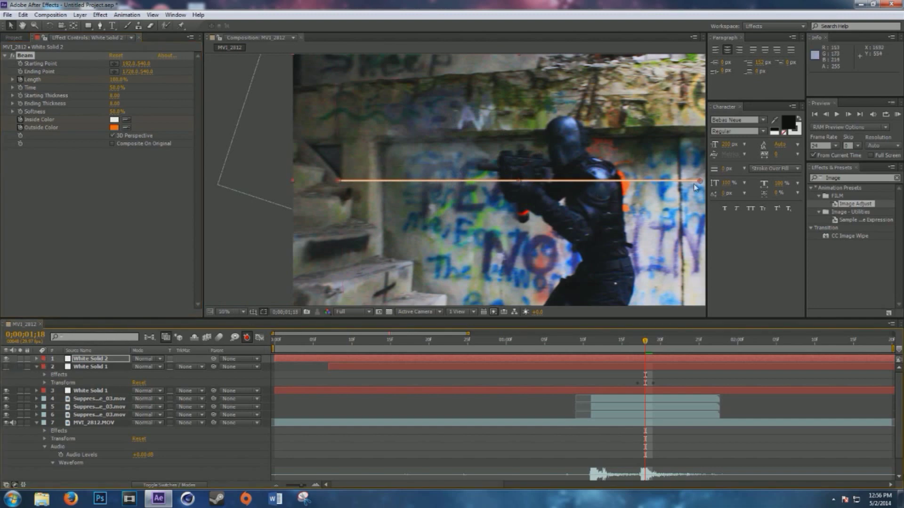
left_click_drag(700, 182, 464, 169)
left_click_drag(335, 183, 361, 163)
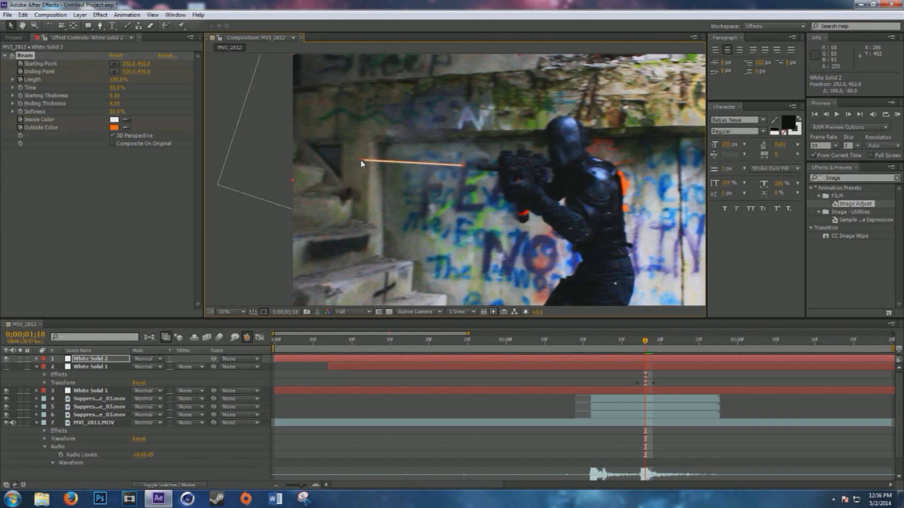
left_click_drag(362, 163, 363, 166)
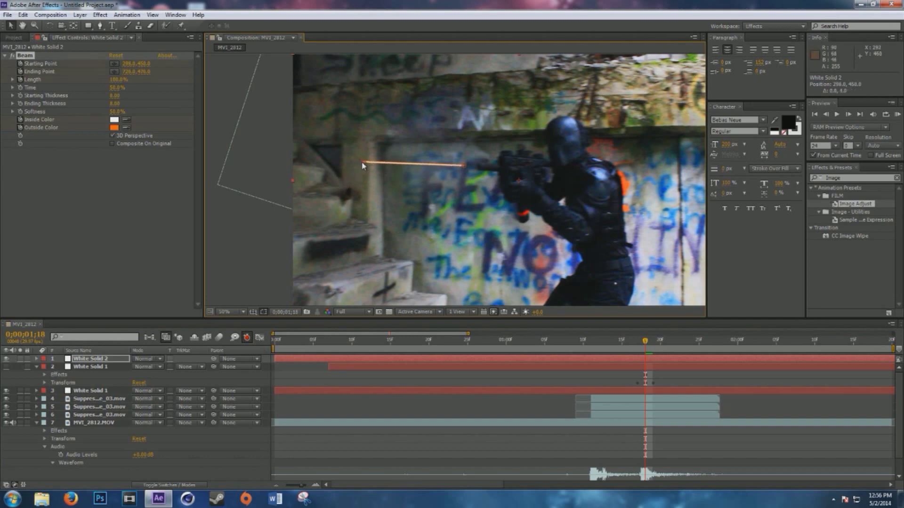
Add a Directional Blur to White Solid 2 with direction -88° and blur length 25
left_click(100, 15)
mouse_move(184, 86)
left_click(273, 175)
left_click_drag(107, 177, 113, 175)
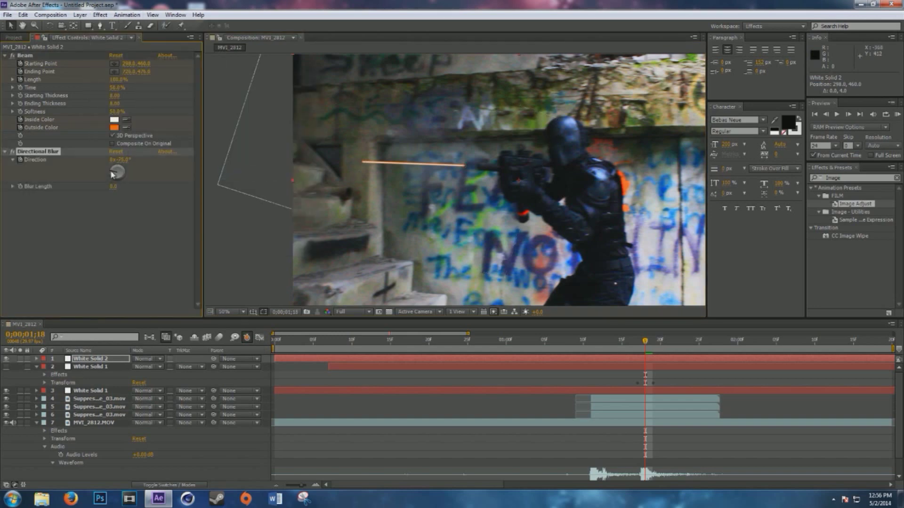
left_click(113, 187)
key("Return")
scroll(394, 167, "up", 1)
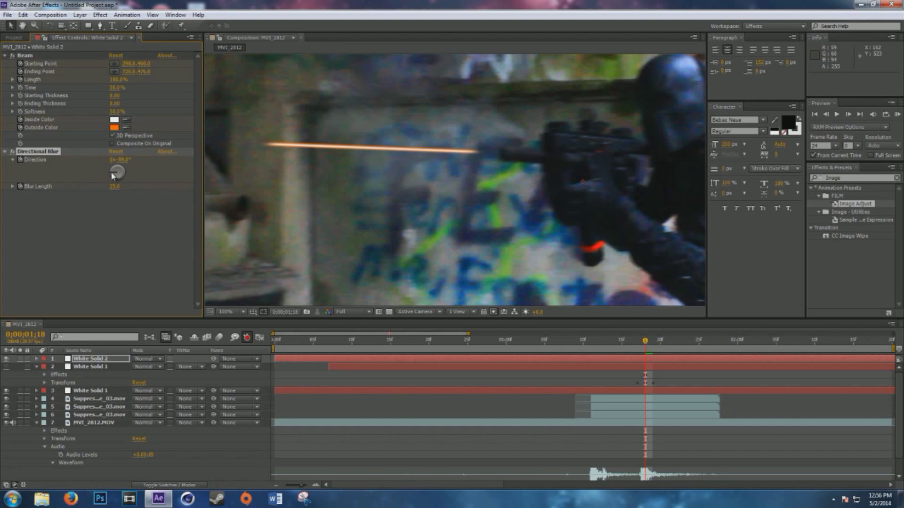
left_click_drag(110, 174, 111, 176)
left_click(124, 159)
type("-88")
key("Return")
scroll(262, 139, "down", 3)
scroll(404, 182, "up", 1)
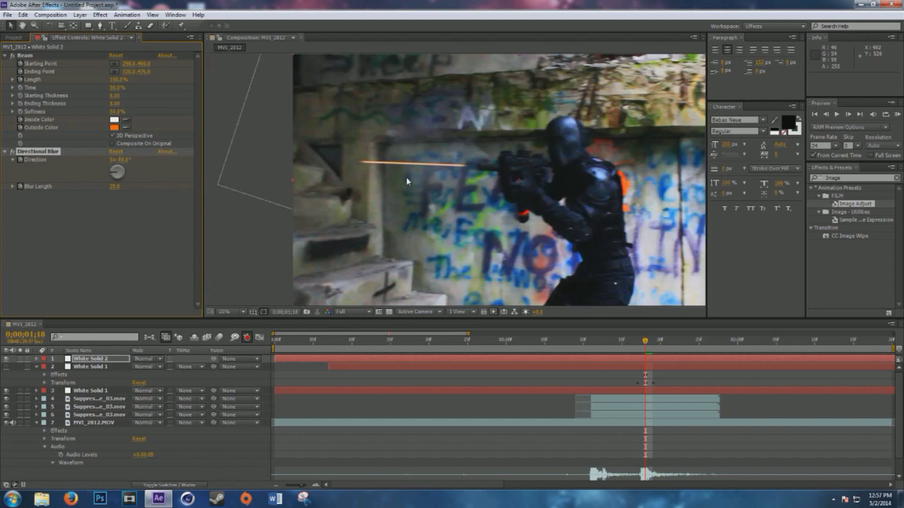
Add a Gaussian Blur to White Solid 2 and give it a slight blurriness to soften the tracer
left_click(100, 15)
mouse_move(126, 83)
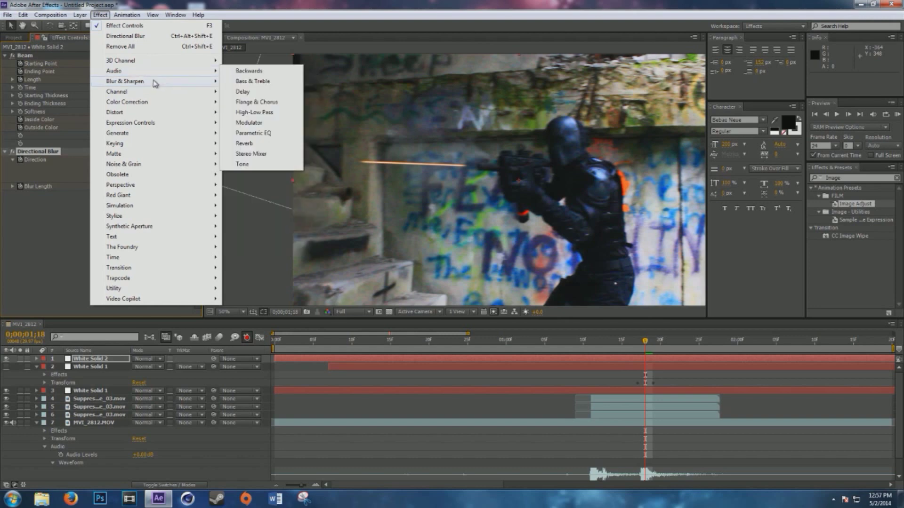
left_click(259, 197)
left_click(113, 202)
key("Return")
scroll(459, 175, "up", 2)
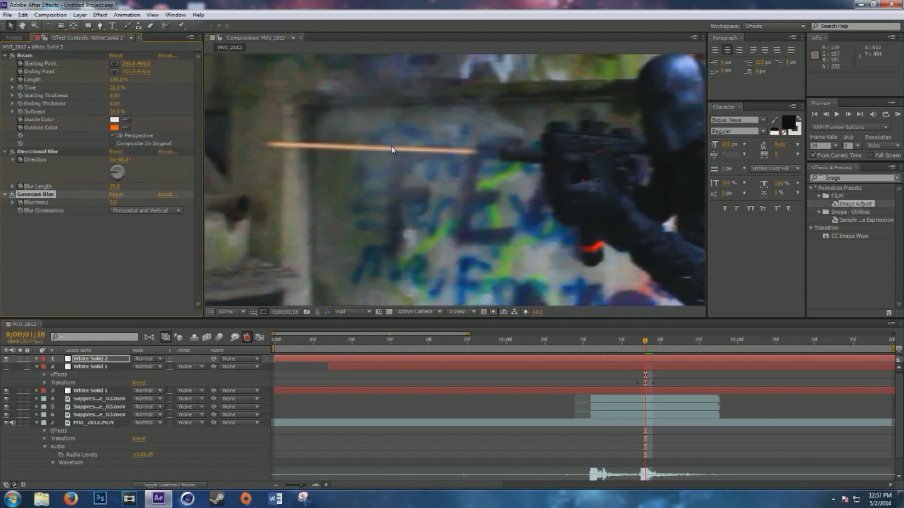
scroll(485, 137, "down", 2)
Apply a Gaussian Blur to White Solid 1, the first gunshot's tracer
left_click(101, 391)
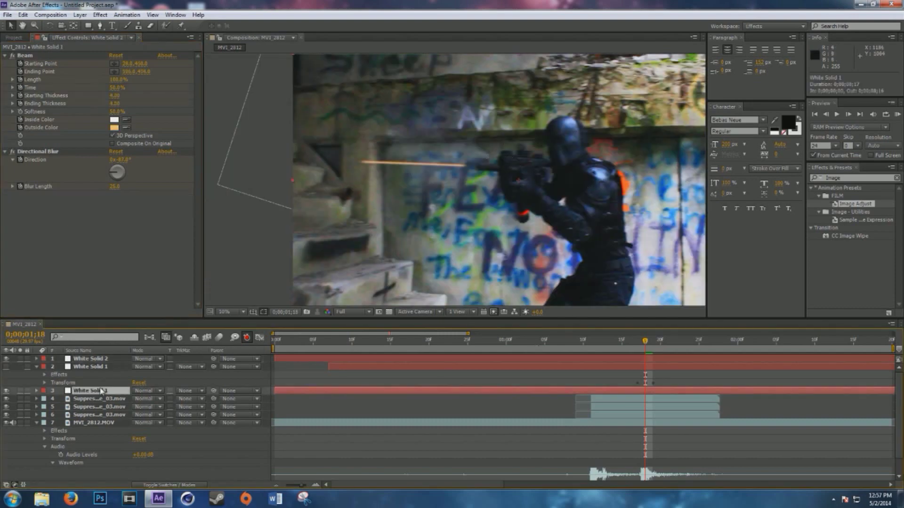
left_click(98, 14)
mouse_move(203, 81)
left_click(259, 196)
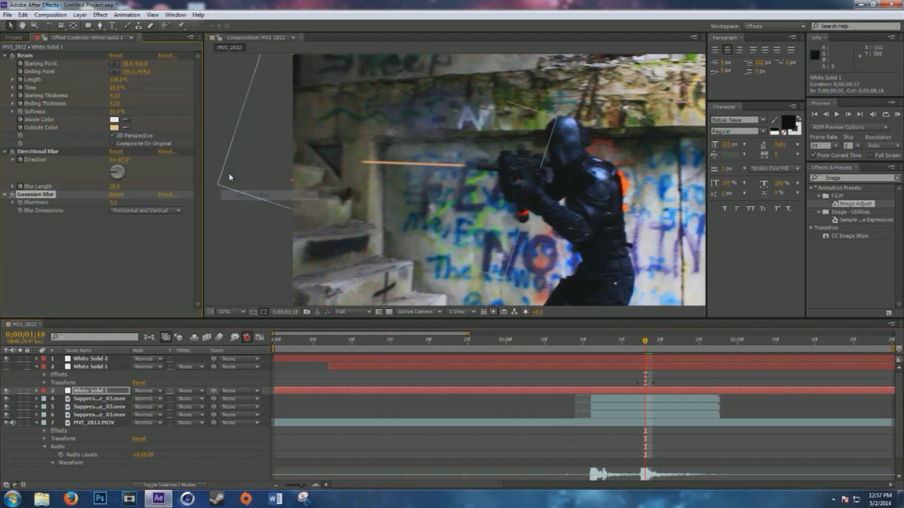
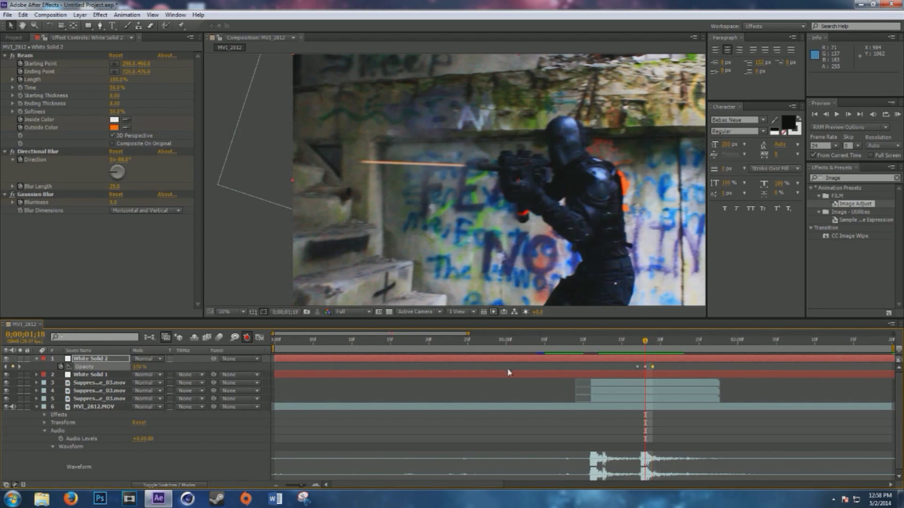
Pre-compose the three Suppressed_Fire_03.mov smoke layers into a new composition named 1st shot, moving all attributes into it
left_click(94, 400)
left_click(99, 383, "shift")
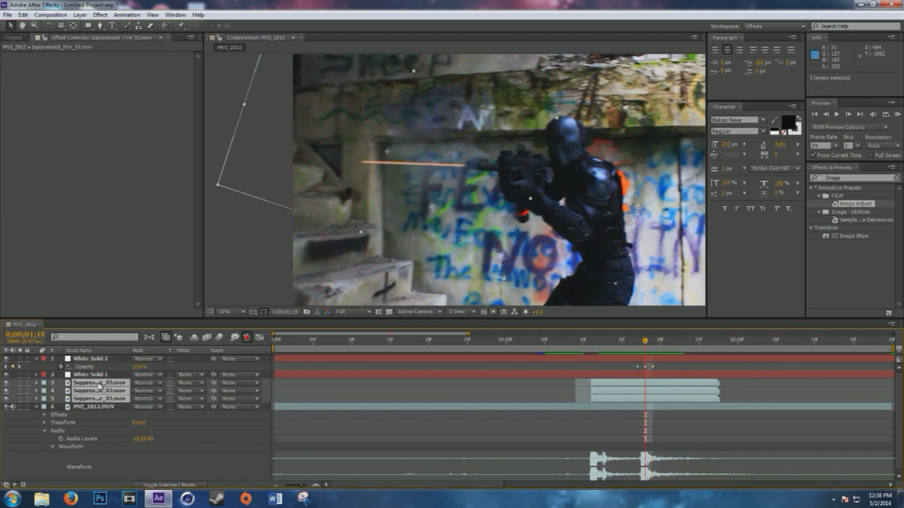
right_click(99, 385)
left_click(137, 308)
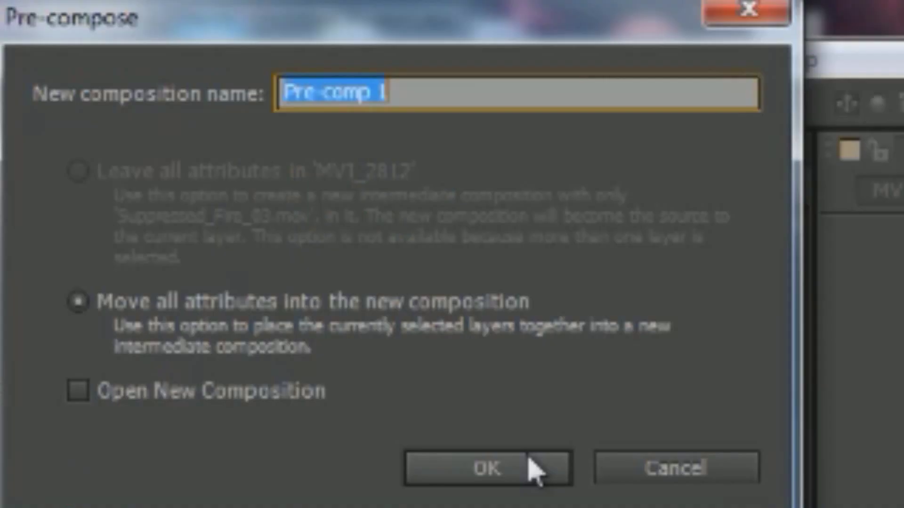
type("Is")
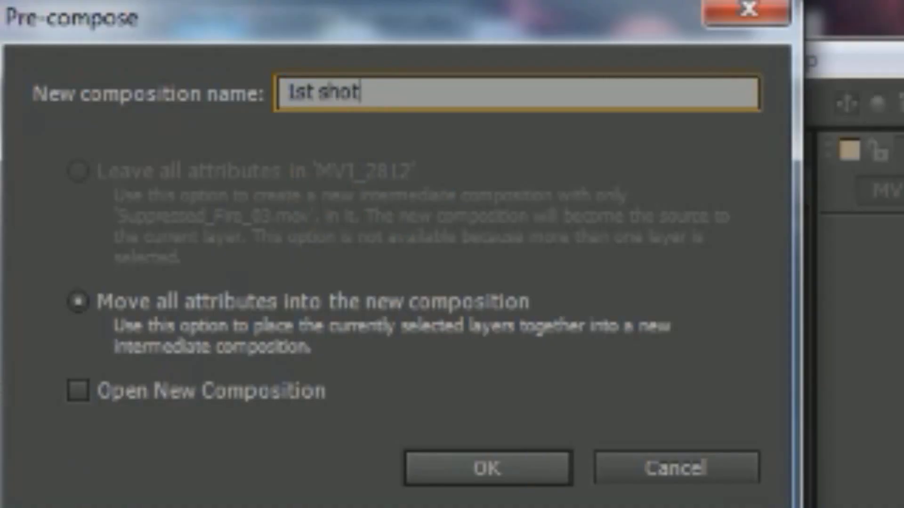
key("Return")
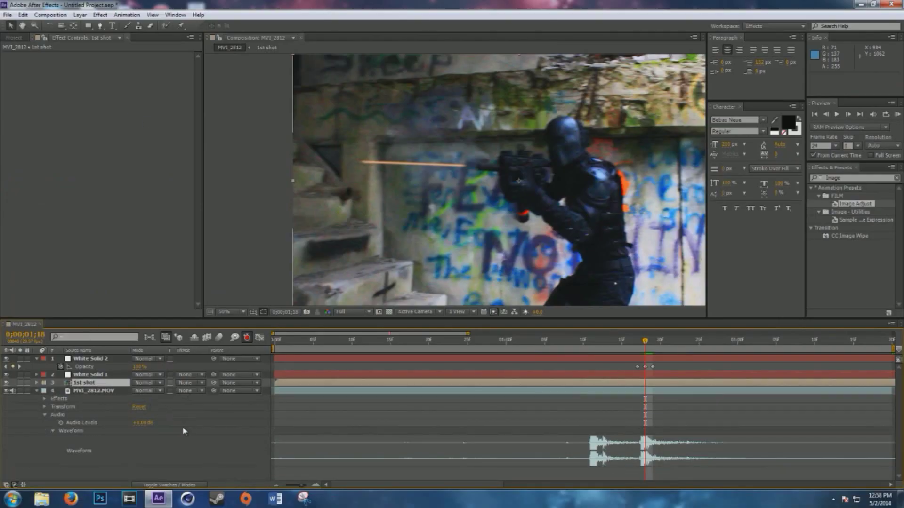
Duplicate the 1st shot layer and slide the copy later in time toward the second gunshot
key("ctrl+d")
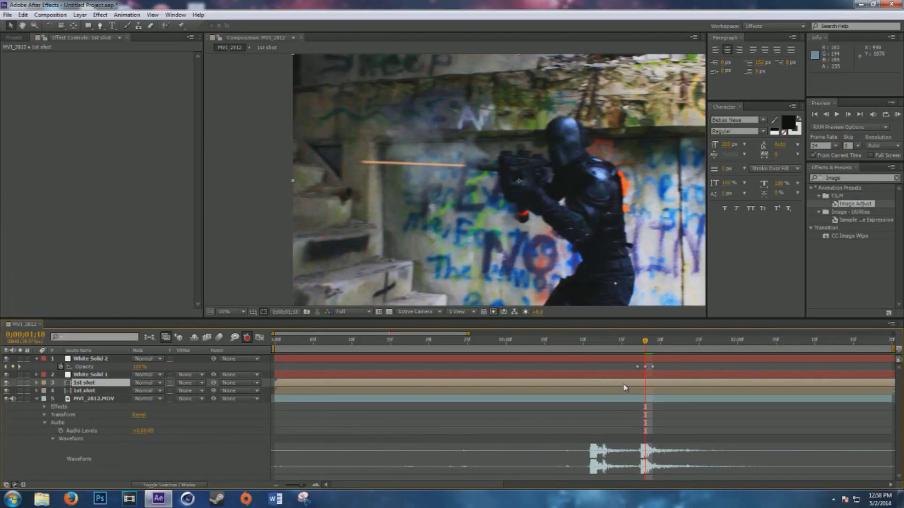
left_click_drag(625, 388, 639, 386)
left_click(592, 342)
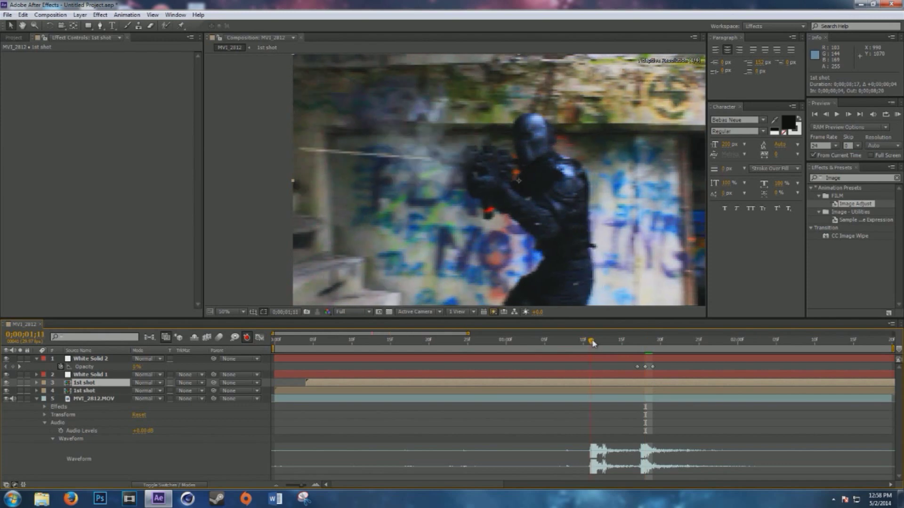
left_click_drag(596, 343, 621, 345)
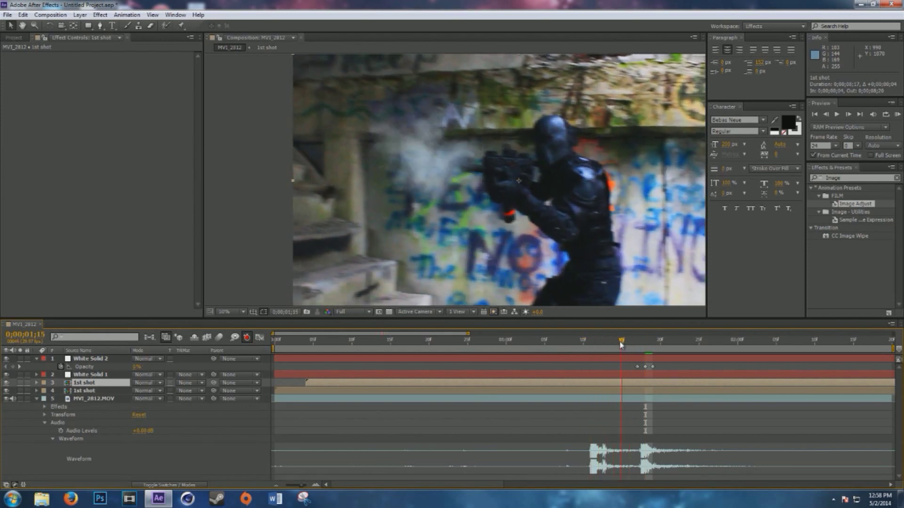
left_click(38, 382)
left_click_drag(592, 384, 634, 385)
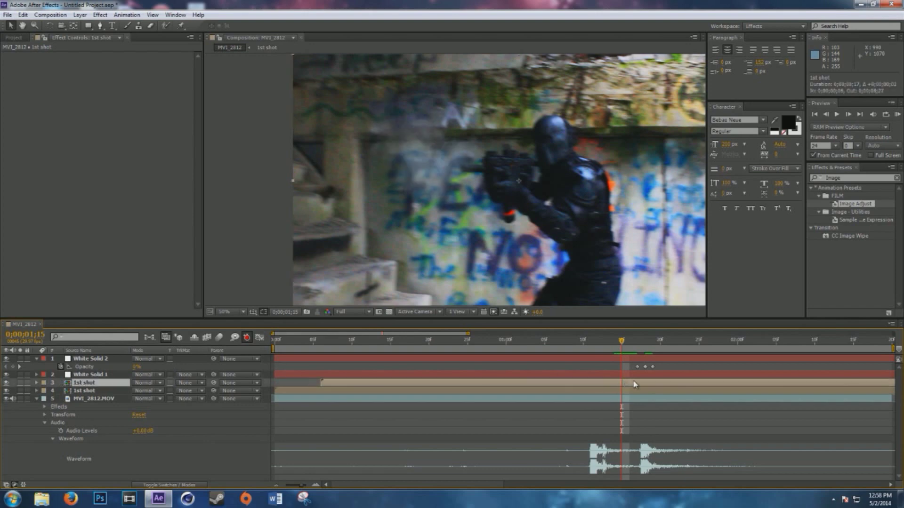
Align the copied 1st shot layer's smoke with the second gunshot at 0;00;01;18 and move it to the gun muzzle
key("Page_Down")
key("Page_Down")
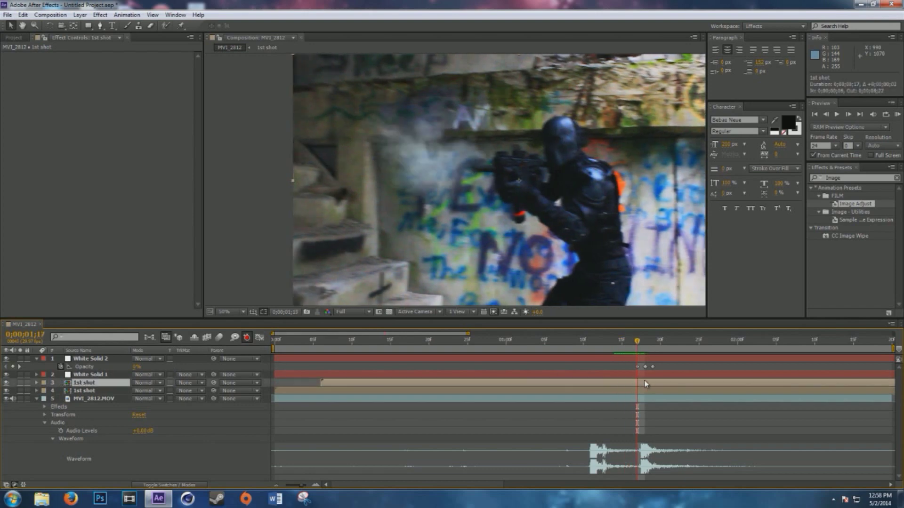
left_click_drag(645, 384, 651, 384)
key("Page_Down")
key("Page_Up")
key("Page_Down")
key("Page_Up")
key("Page_Down")
left_click_drag(434, 178, 474, 185)
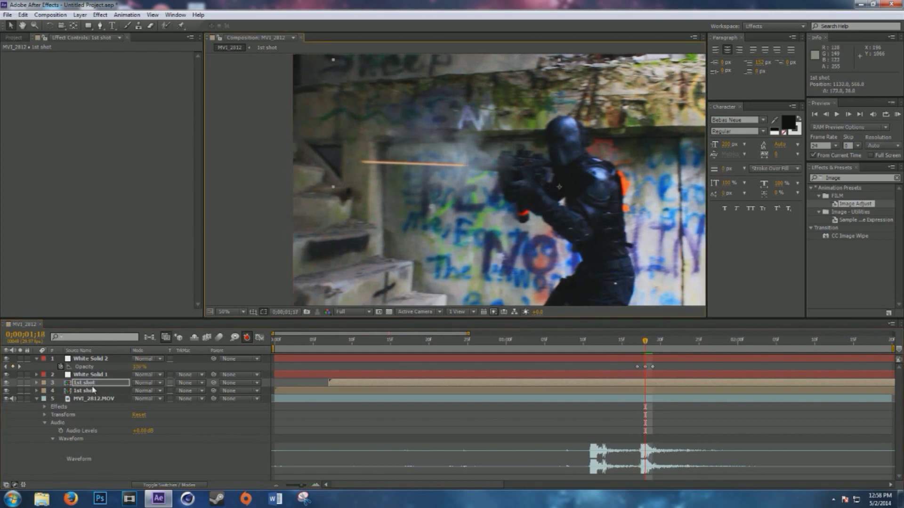
Preview the clip from 0;00;00;15 and examine the tracers and smoke at both gunshots
left_click(38, 361)
key("Page_Up")
key("Page_Up")
key("Page_Up")
key("Page_Up")
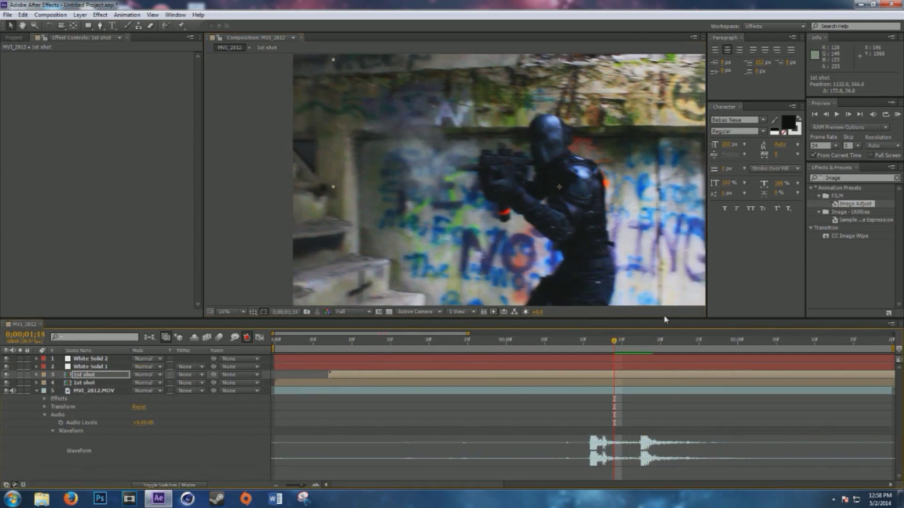
left_click(390, 347)
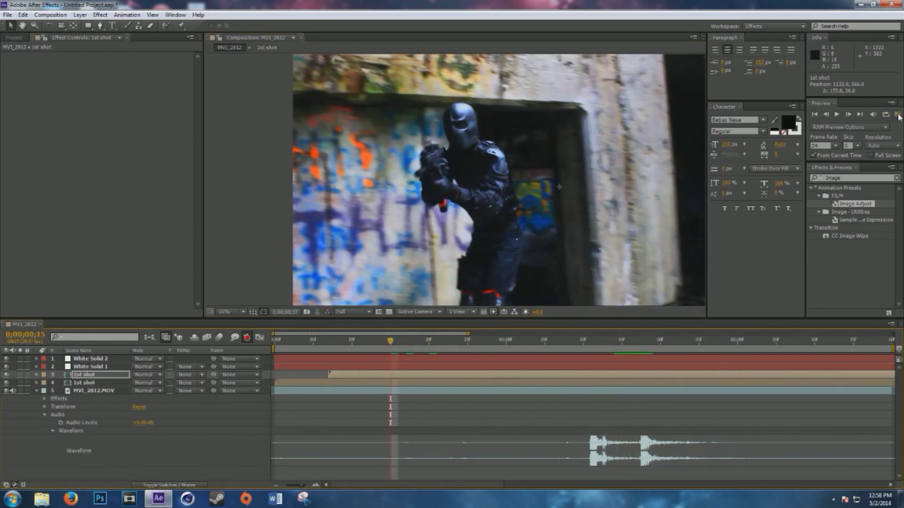
left_click(898, 117)
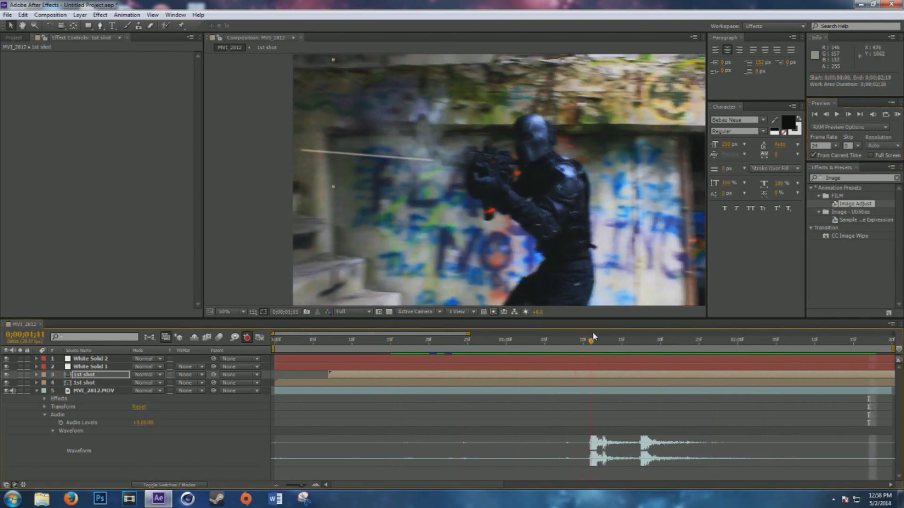
left_click_drag(593, 336, 565, 332)
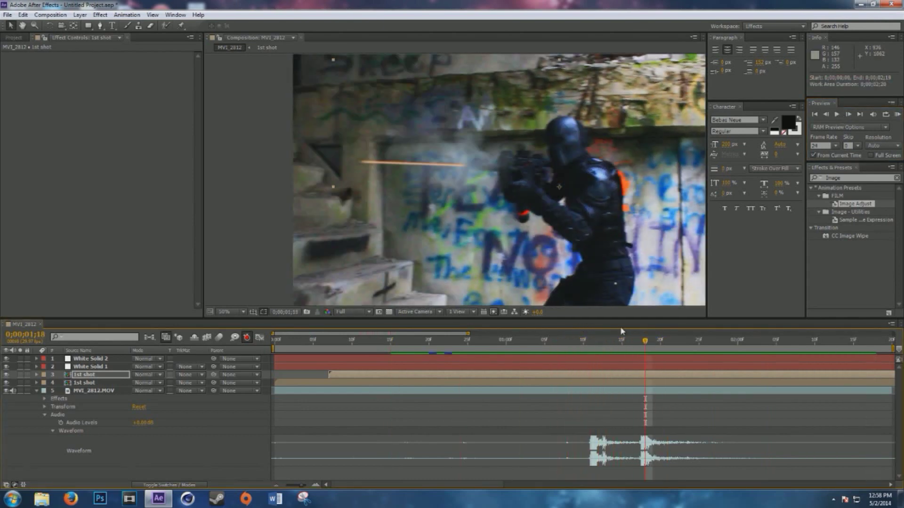
Lower White Solid 1's opacity keyframe at the first gunshot, 0;00;01;11, to make the tracer slightly transparent
left_click(95, 377)
left_click(95, 367)
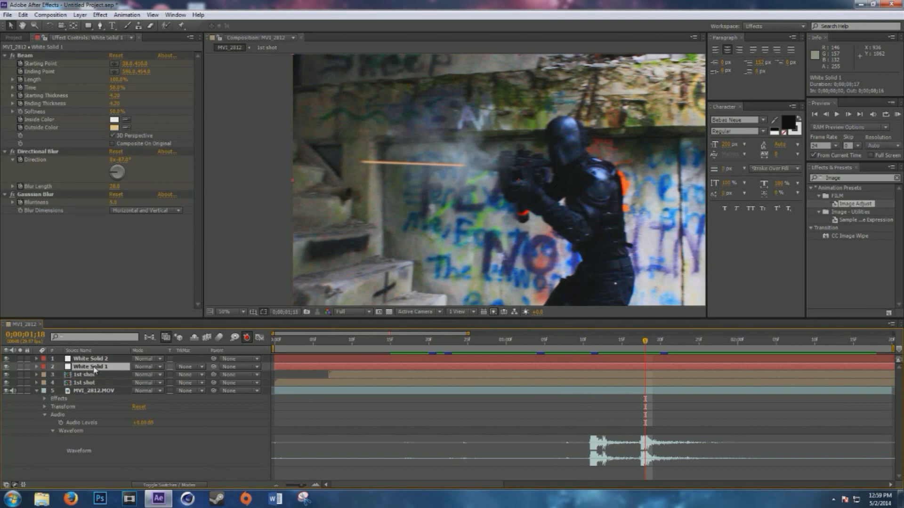
key("t")
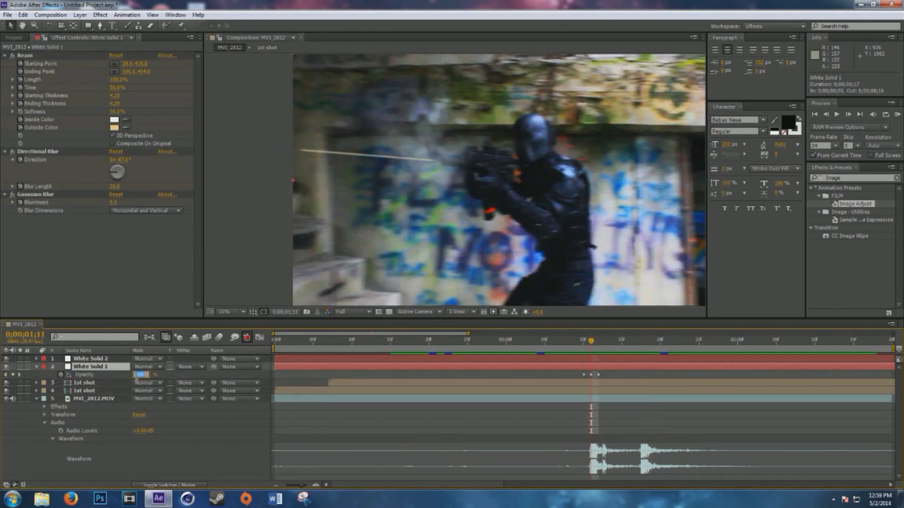
key("Return")
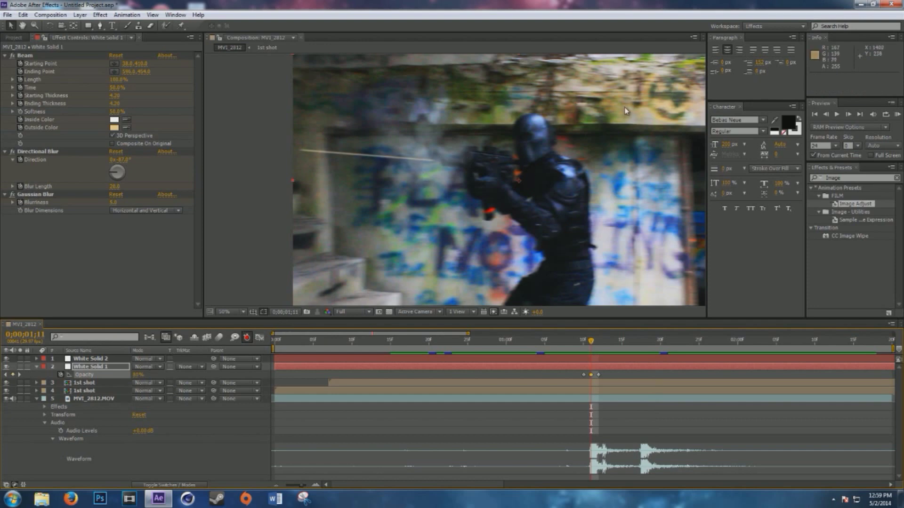
scroll(529, 147, "down", 4)
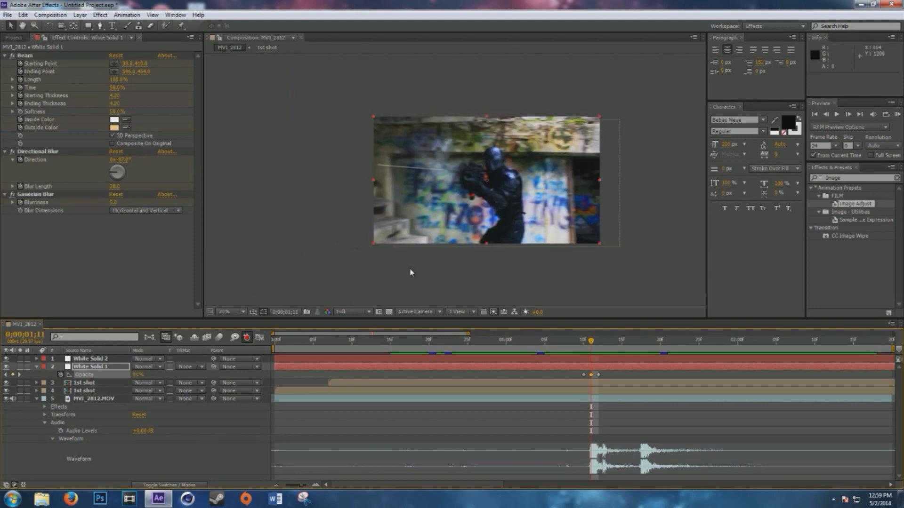
Set White Solid 2's opacity keyframe at the second gunshot, 0;00;01;18, to 85%
left_click(83, 361)
key("Page_Down")
key("Page_Down")
key("Page_Down")
key("Page_Down")
key("Page_Down")
key("Page_Down")
key("Page_Down")
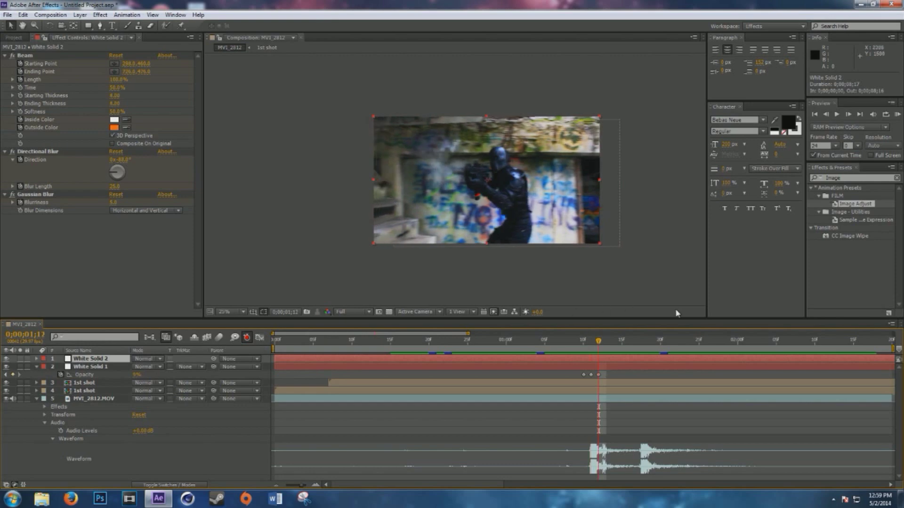
key("t")
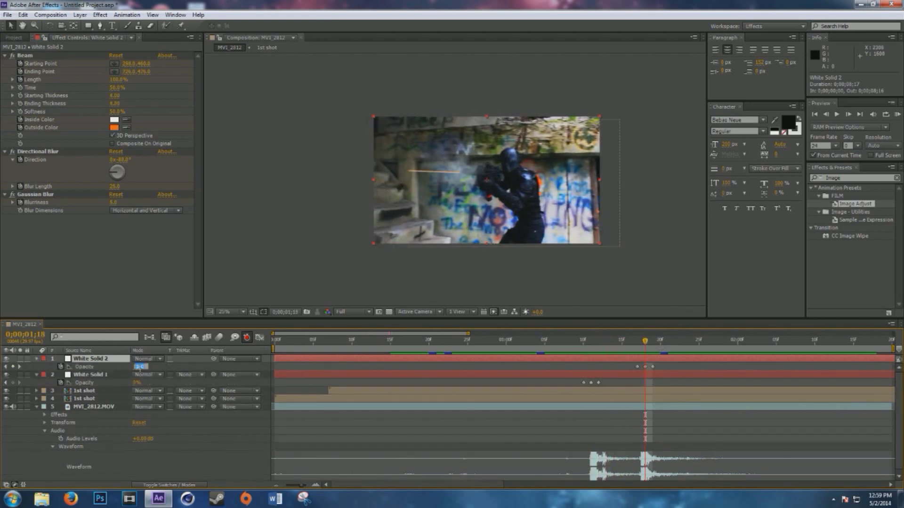
type("85")
key("Return")
scroll(467, 162, "up", 2)
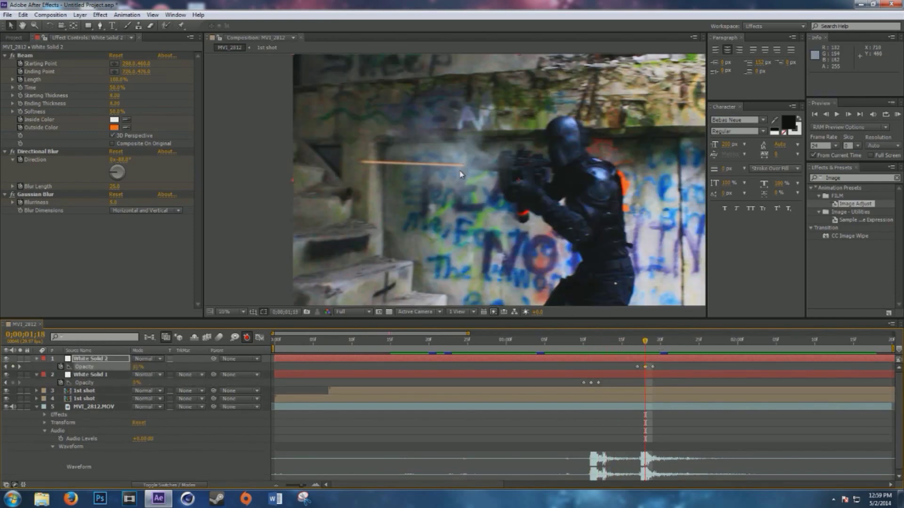
Preview the clip from 0;00;00;22 and examine how the tracers and smoke follow the gun around the first shot
key("Page_Up")
key("Page_Up")
key("Page_Up")
key("Page_Up")
left_click(443, 343)
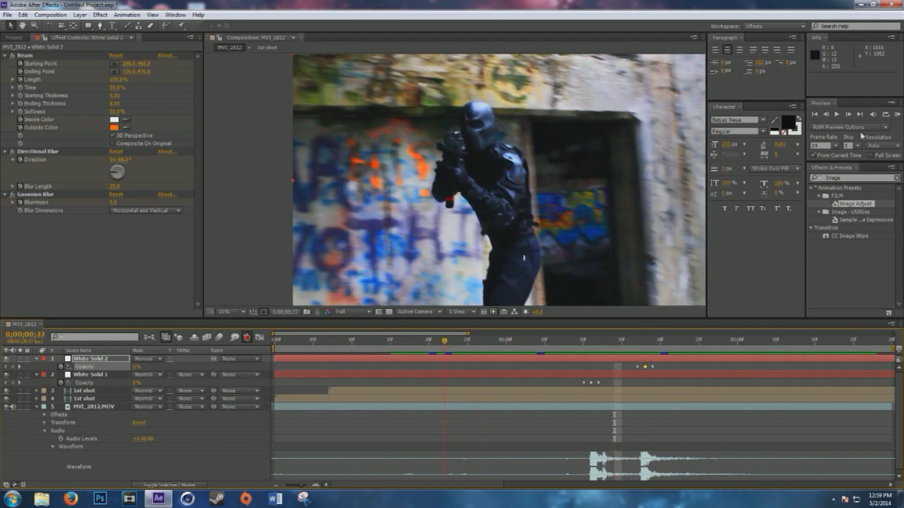
scroll(636, 161, "down", 2)
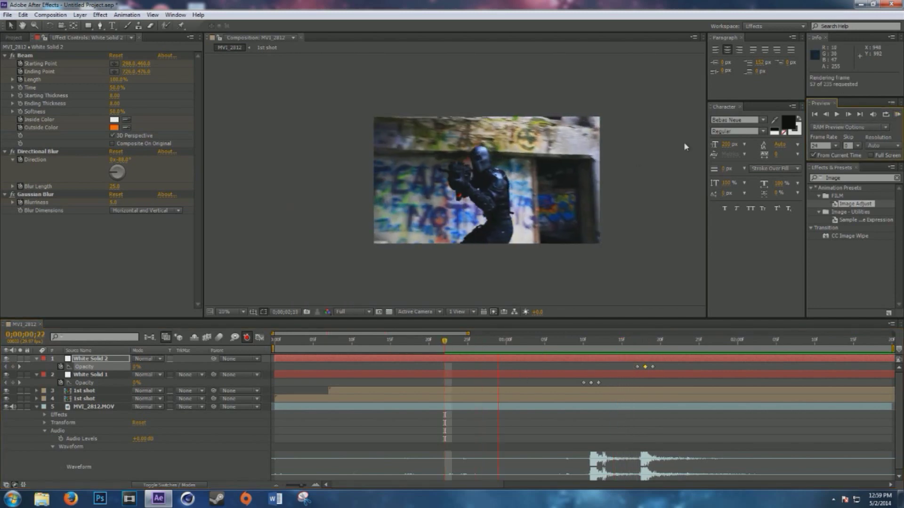
left_click(837, 114)
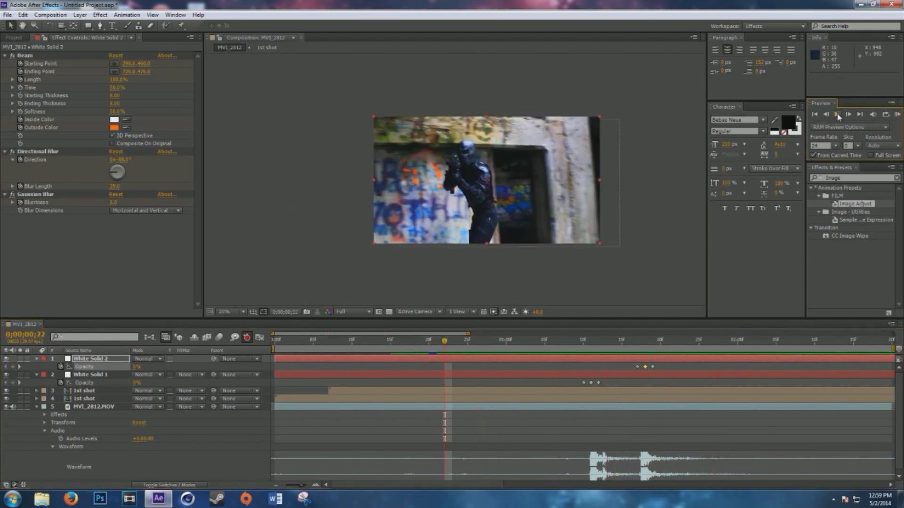
left_click(837, 114)
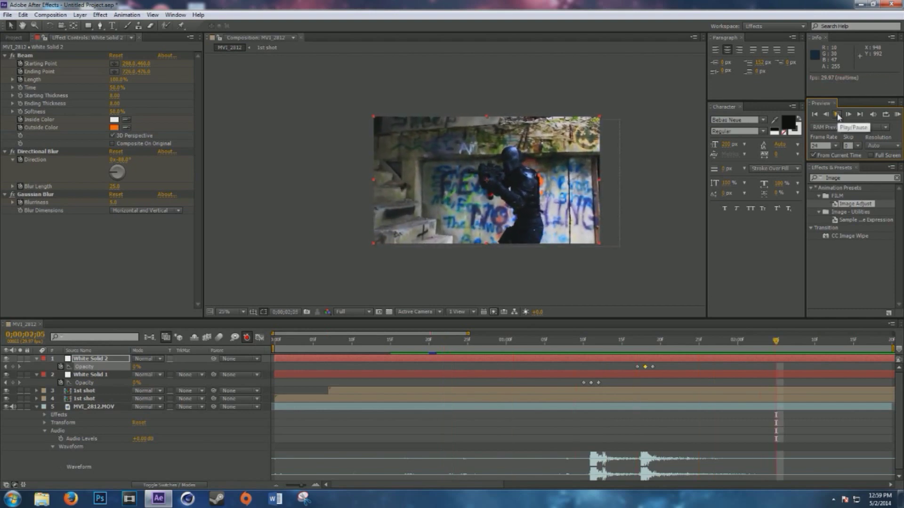
left_click_drag(415, 338, 570, 336)
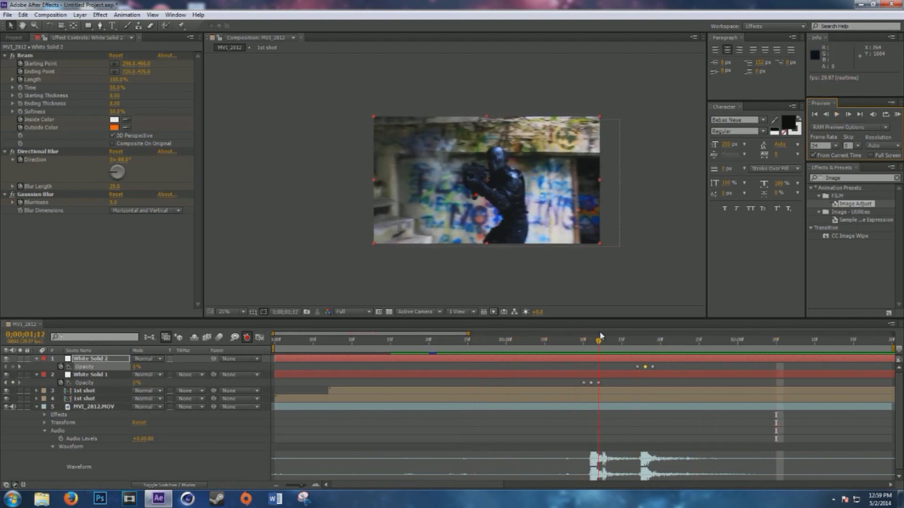
mouse_move(596, 344)
left_mouse_down()
mouse_move(559, 338)
mouse_move(677, 331)
mouse_move(549, 338)
mouse_move(635, 335)
mouse_move(570, 338)
mouse_move(593, 338)
left_mouse_up()
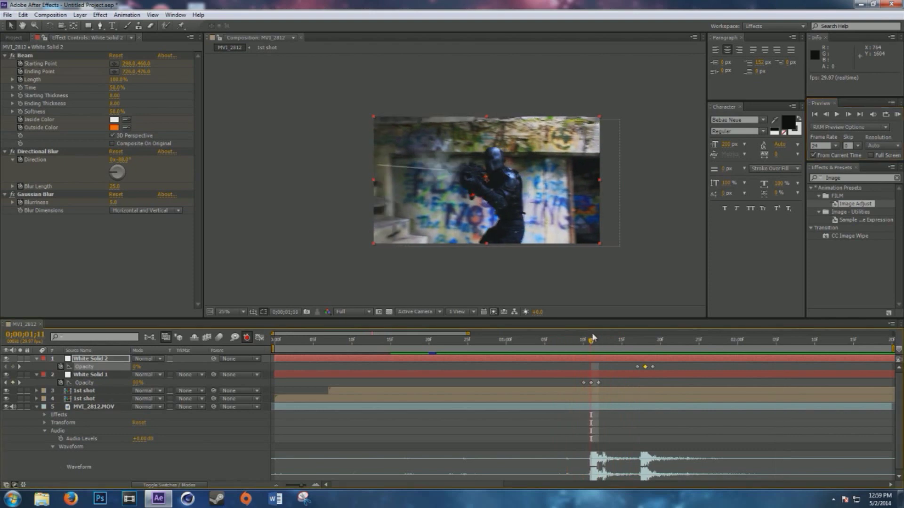
Reposition the upper 1st shot layer at 0;00;01;12 to bring its smoke closer to the gun muzzle
left_click(85, 391)
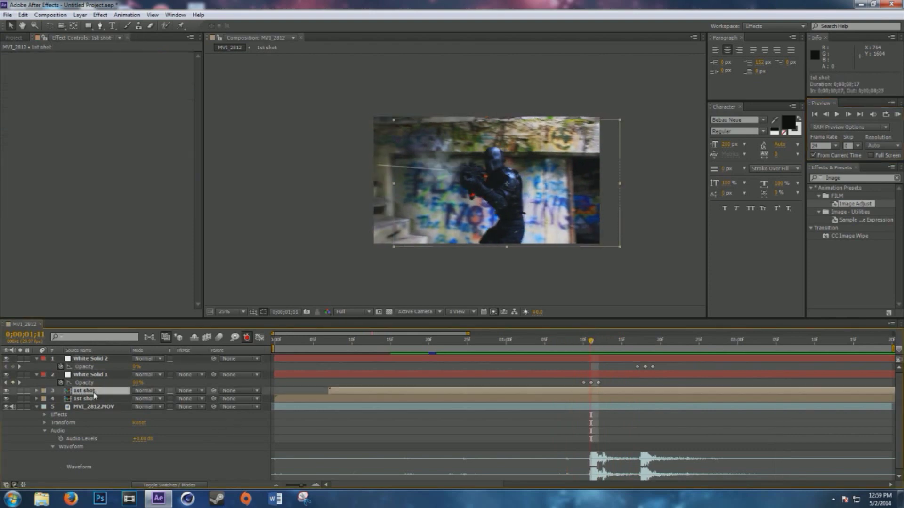
left_click(6, 399)
left_click(7, 399)
key("Page_Up")
key("Page_Down")
key("Page_Down")
left_click_drag(448, 176, 454, 177)
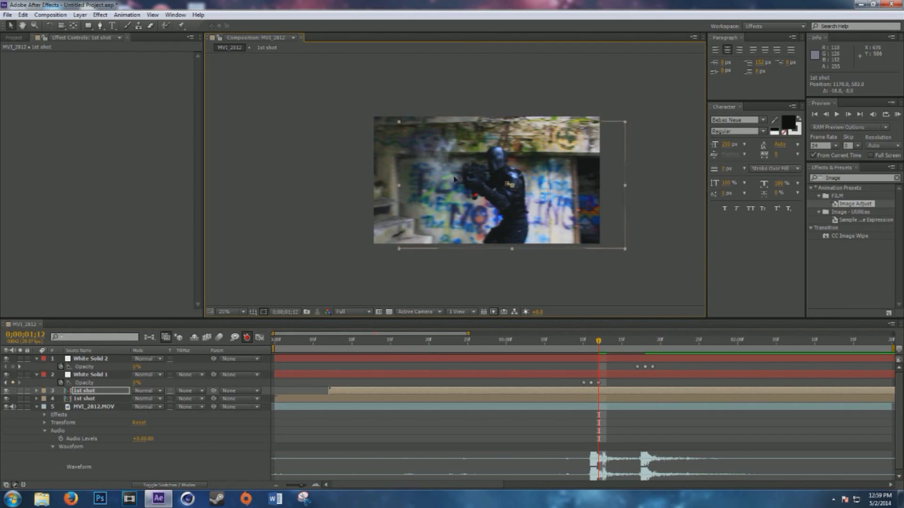
Reposition the lower 1st shot layer at 0;00;01;13 to about 1012, 552 so its smoke follows the gun muzzle
left_click(78, 400)
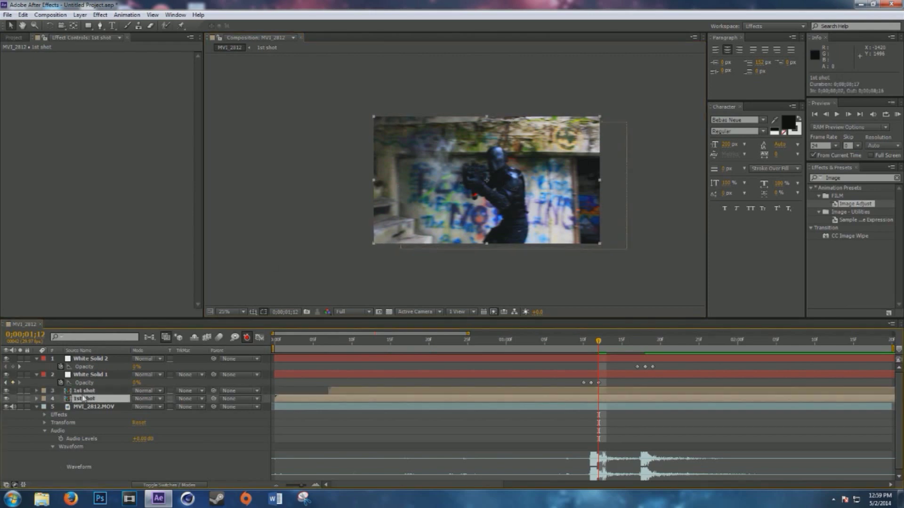
key("Page_Up")
key("Page_Up")
key("Page_Down")
key("Page_Down")
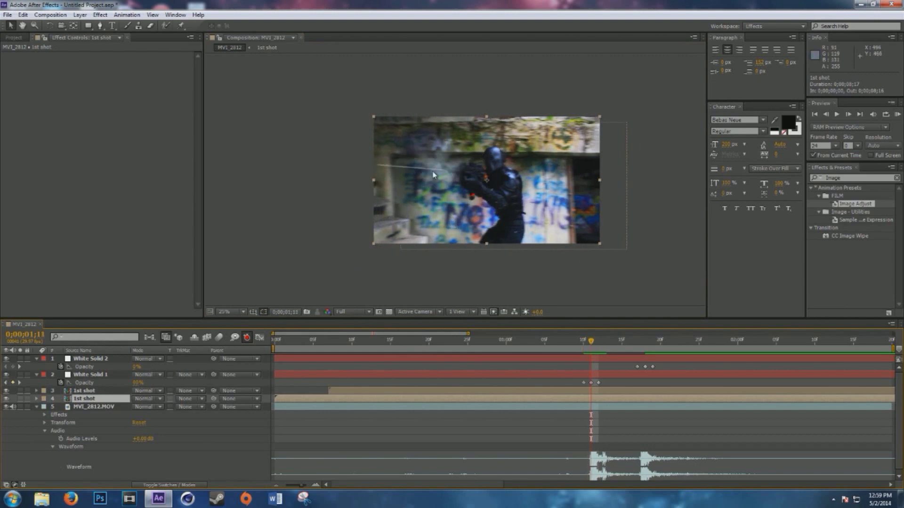
key("Page_Down")
key("Page_Down")
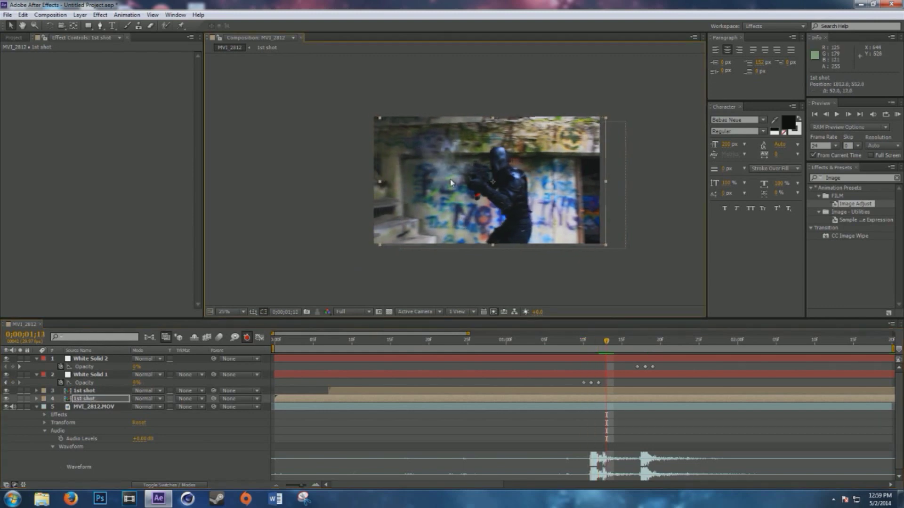
left_click_drag(436, 181, 453, 180)
Reposition the lower 1st shot layer frame by frame from 0;00;01;14 to 0;00;01;19 so its smoke stays at the muzzle
key("Page_Down")
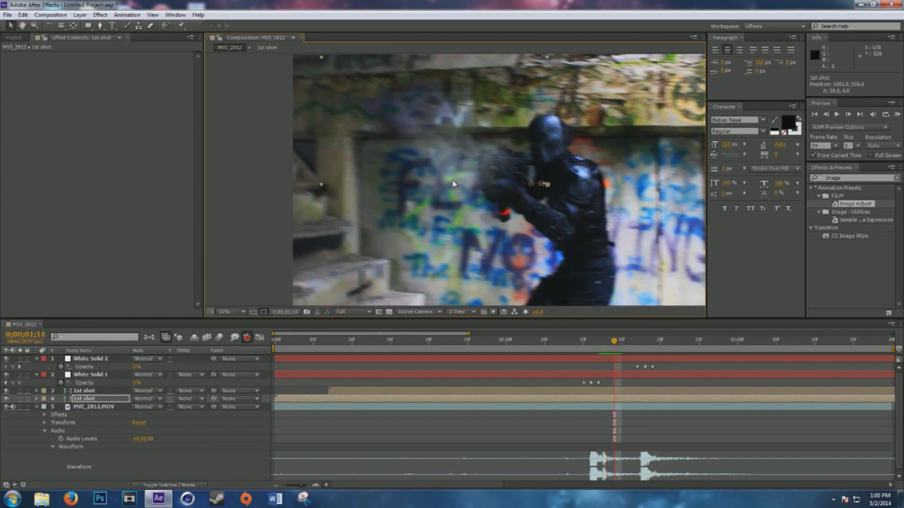
key("Page_Down")
key("Page_Down")
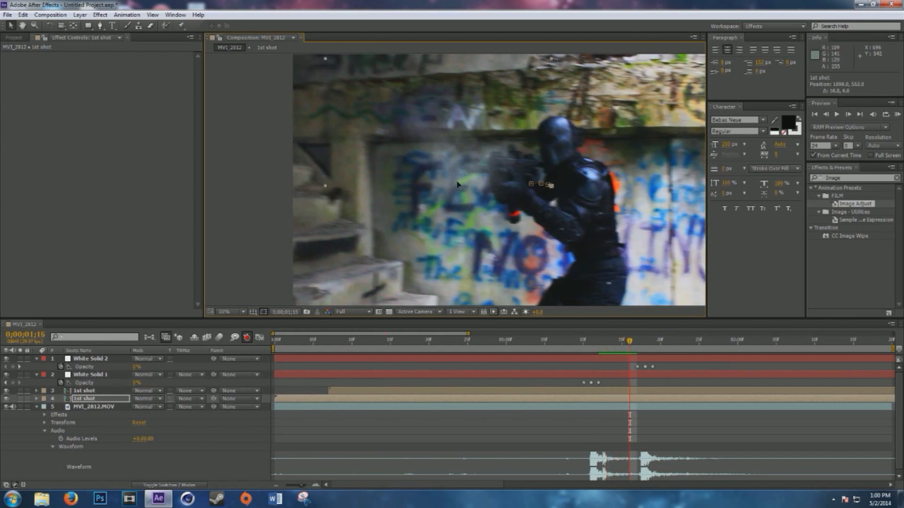
key("Page_Down")
left_click_drag(460, 186, 468, 185)
key("Page_Down")
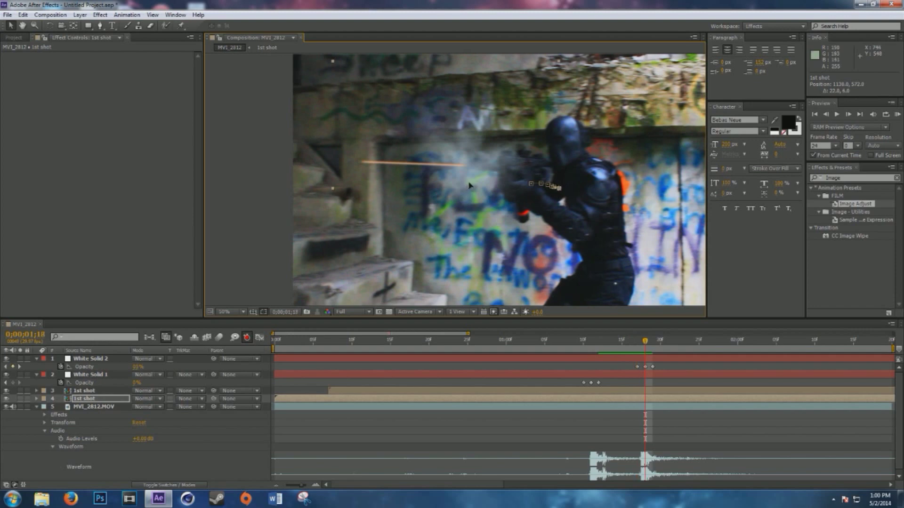
key("Page_Down")
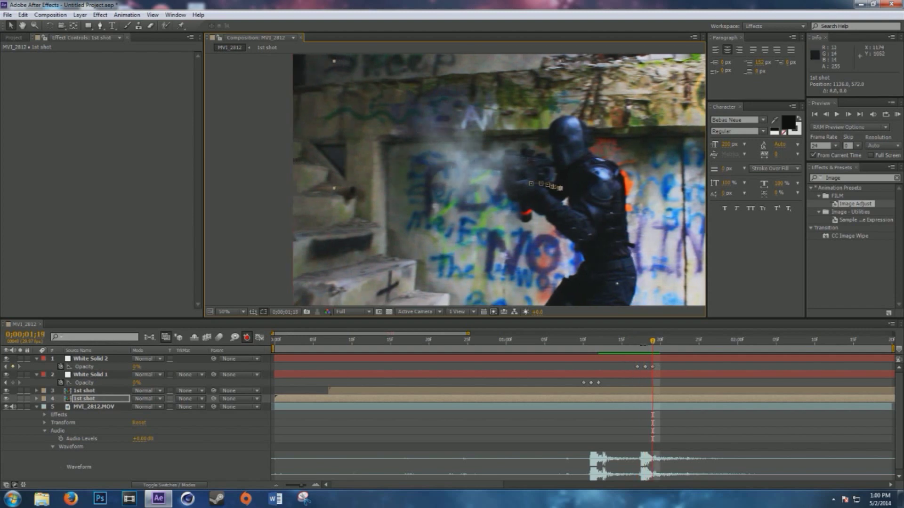
Reposition the upper 1st shot layer frame by frame from 0;00;01;19 to 0;00;01;22 to keep the second shot's smoke at the muzzle
left_click(643, 341)
left_click(393, 236)
key("Page_Up")
key("Page_Down")
key("Page_Down")
left_click_drag(473, 183, 477, 182)
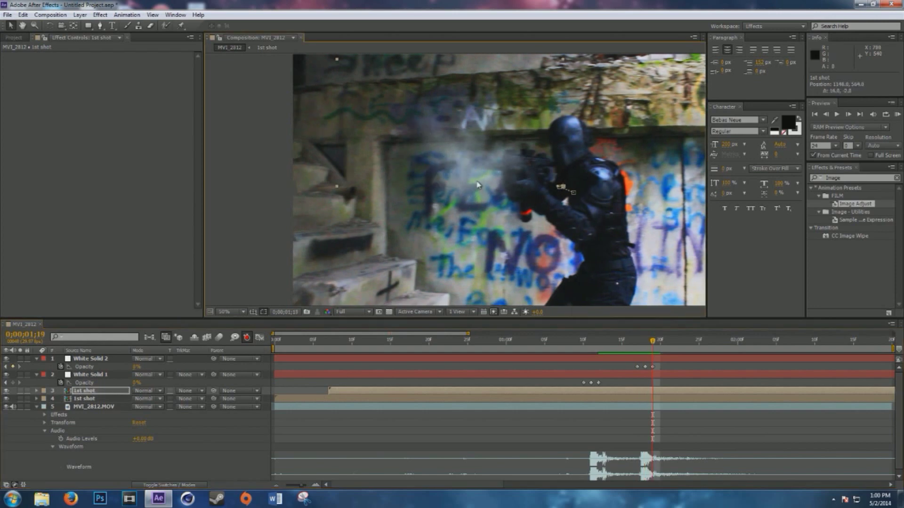
key("Page_Down")
key("Page_Down")
key("Page_Down")
key("Page_Down")
key("Page_Down")
key("Page_Down")
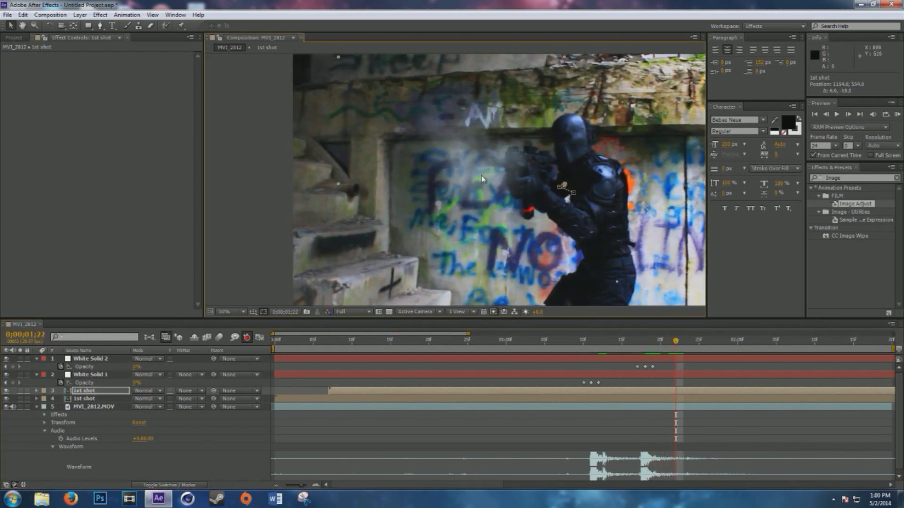
Fit the composition view up to 100% and preview from 0;00;00;26 to examine the smoke tracking on both shots
left_click(476, 339)
left_click(236, 311)
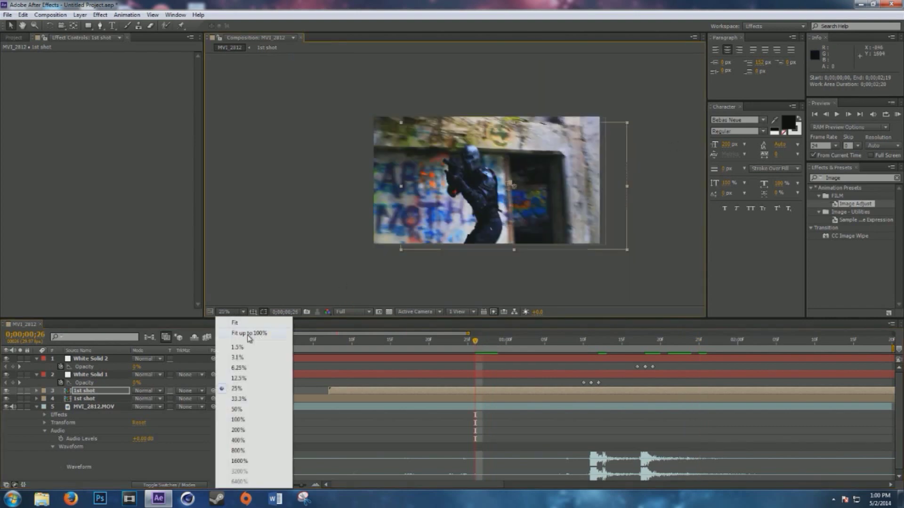
left_click(250, 335)
left_click(897, 116)
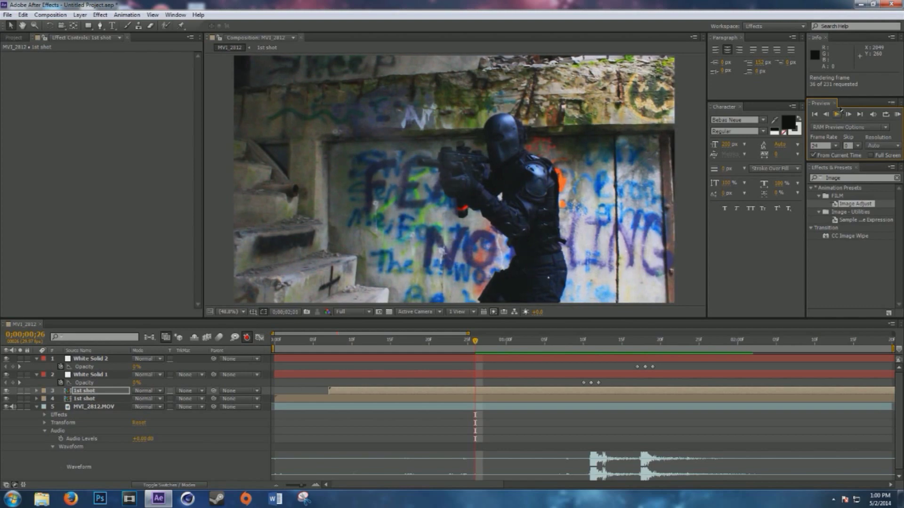
left_click(838, 116)
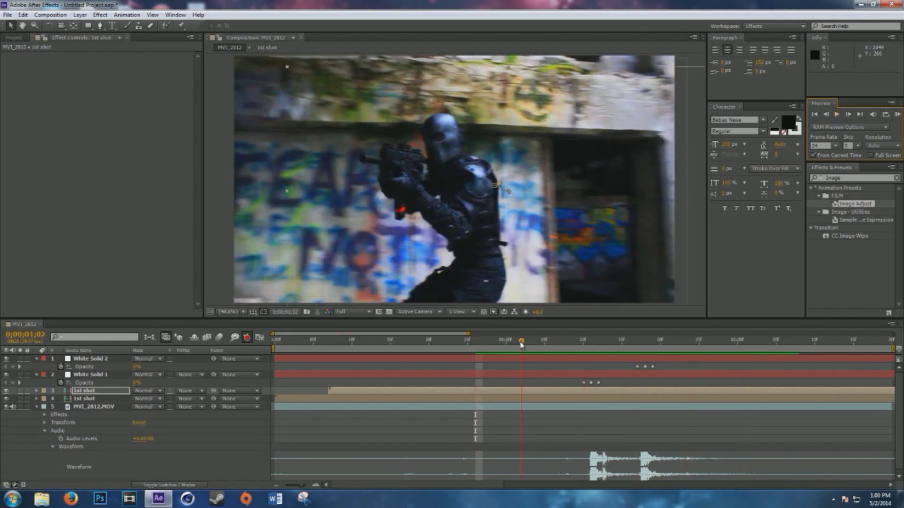
left_click(570, 340)
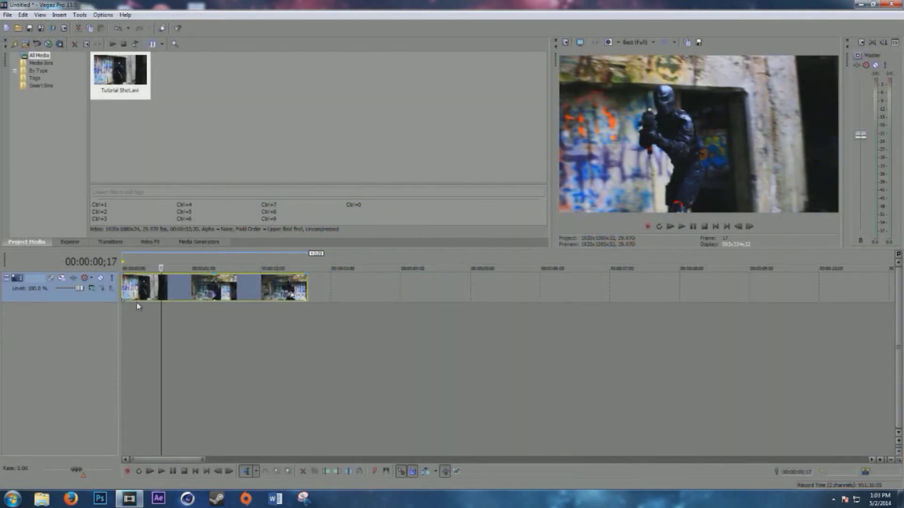
Switch to Vegas Pro and import the original MVI_2812 clip from the 2014.04.26 - The Compound folder on the Seagate drive
left_click(134, 305)
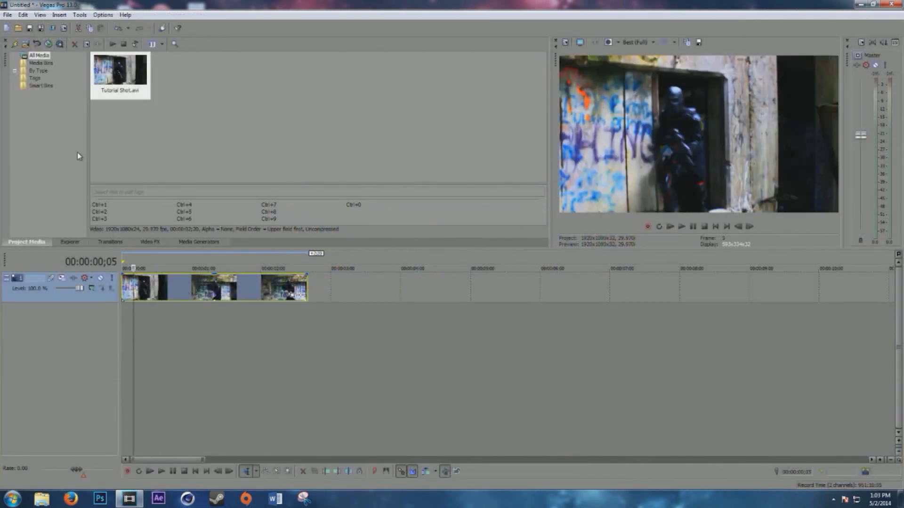
left_click(3, 15)
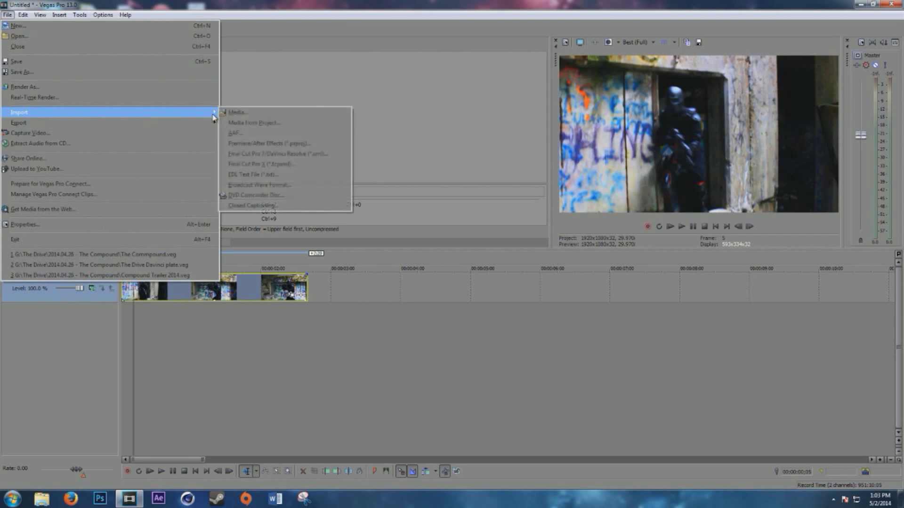
left_click(231, 115)
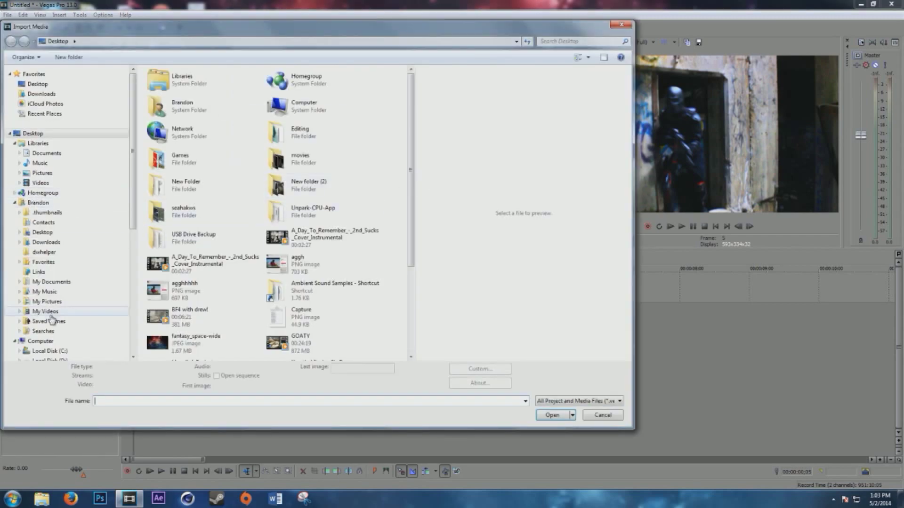
left_click(49, 351)
left_click(66, 337)
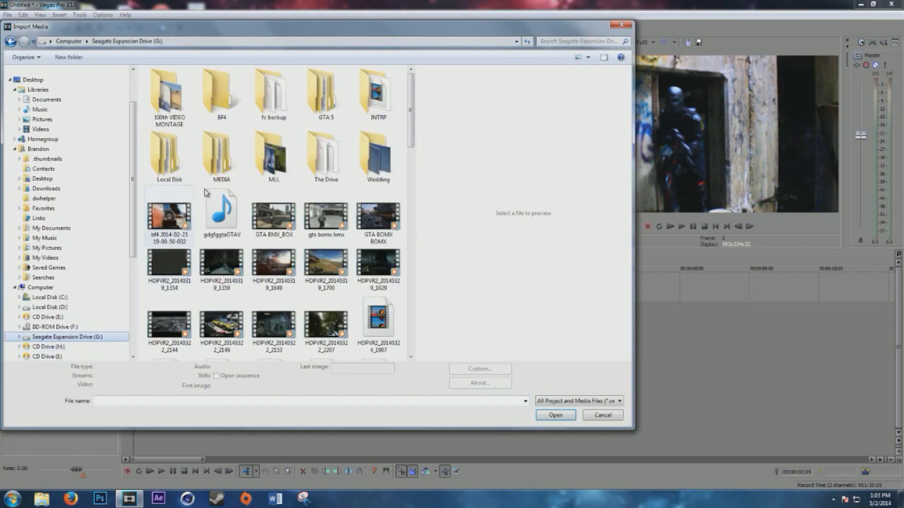
double_click(324, 156)
double_click(219, 92)
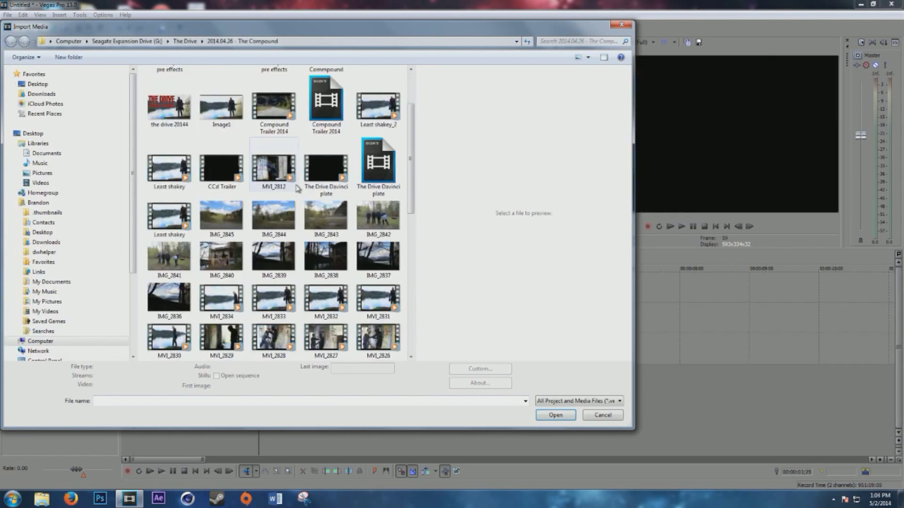
left_click(274, 168)
left_click(553, 416)
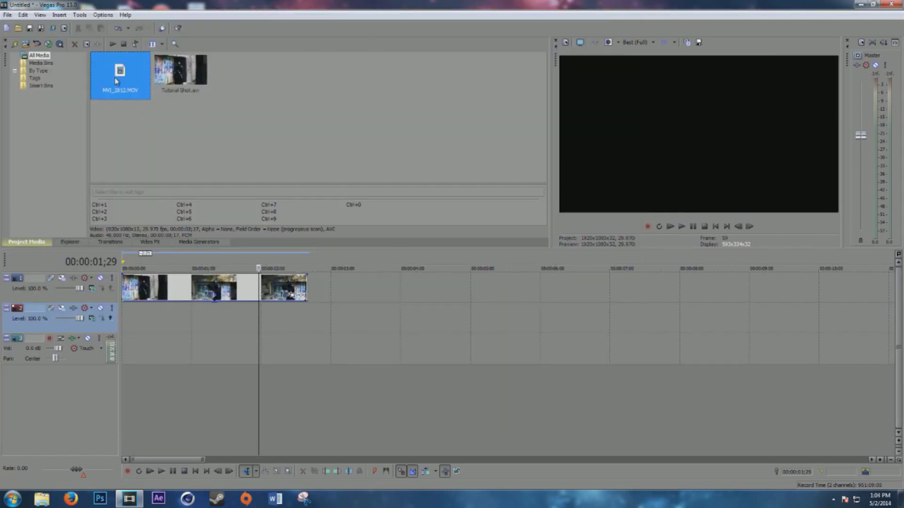
Add MVI_2812.MOV to the start of new tracks below Tutorial Shot.avi and play the rendered shot up to the first tracer
left_click_drag(138, 324, 139, 325)
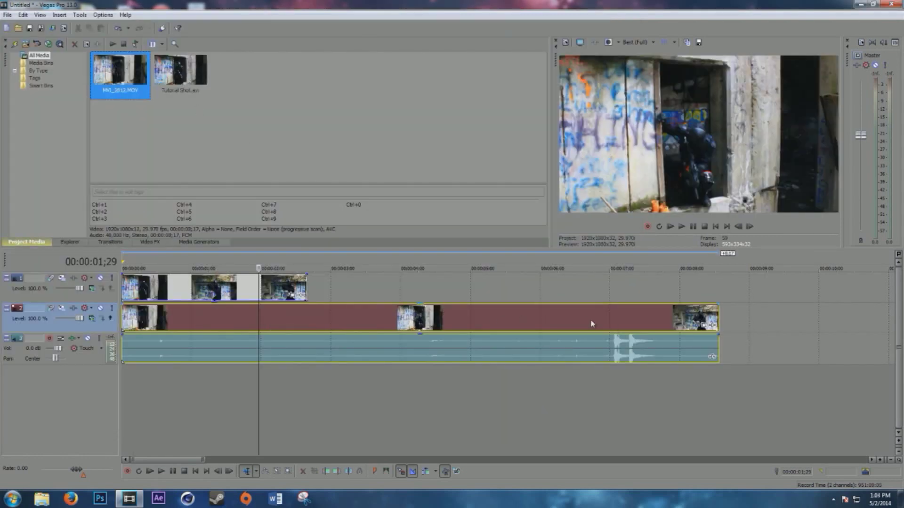
left_click(196, 293)
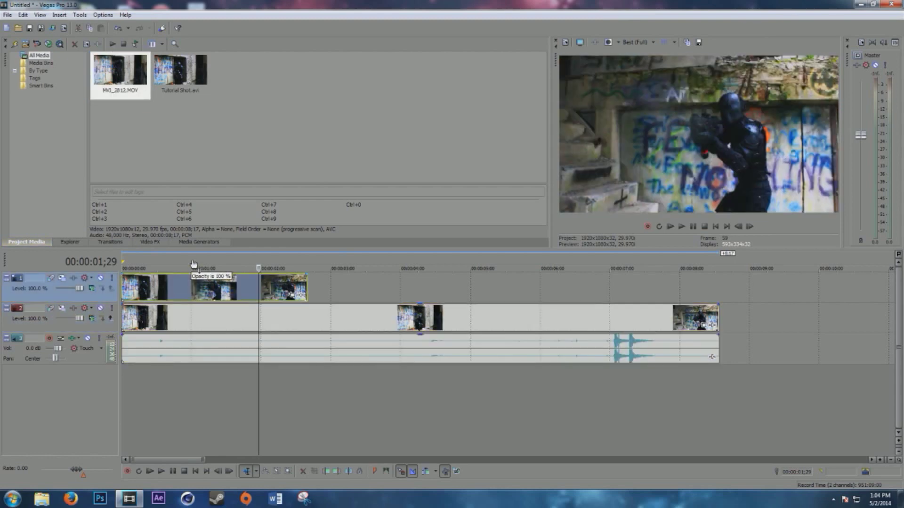
key("space")
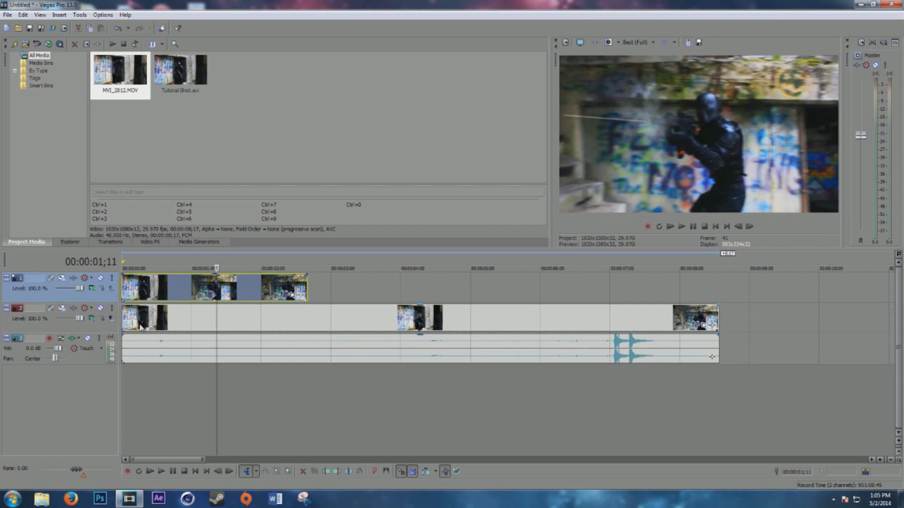
Align the MVI_2812.MOV gunshot audio with the first tracer at 00:00:01;11 and trim both clip ends to match Tutorial Shot.avi
left_click_drag(191, 315, 556, 323)
left_click_drag(593, 323, 196, 323)
scroll(446, 324, "up", 5)
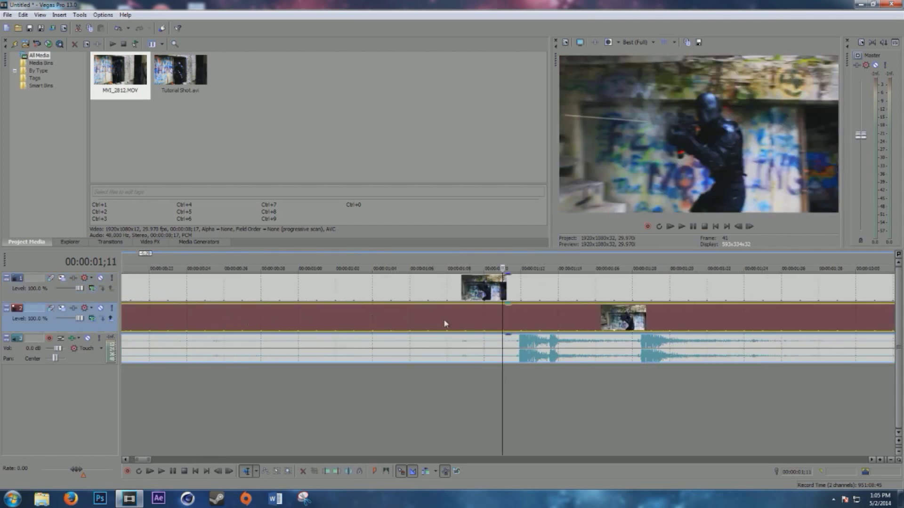
scroll(445, 324, "up", 5)
scroll(462, 321, "down", 10)
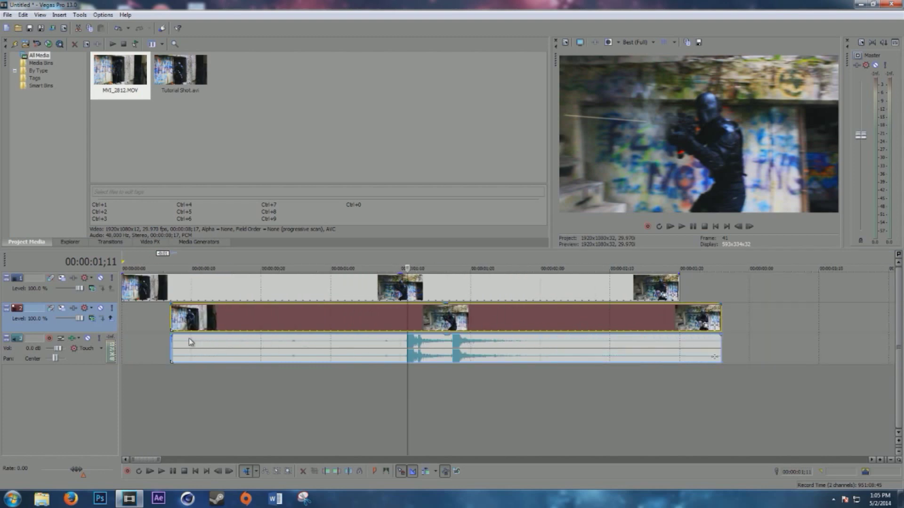
left_click_drag(171, 318, 122, 319)
left_click_drag(721, 319, 679, 318)
Play the timeline from 00:00:01;05 to check the sync between the gunshot audio and the tracers
left_click(364, 295)
key("space")
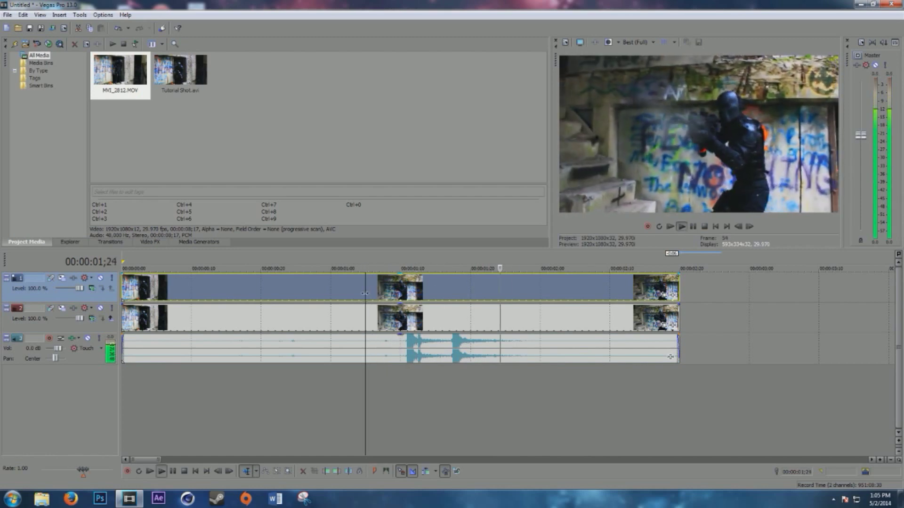
key("space")
left_click(448, 310)
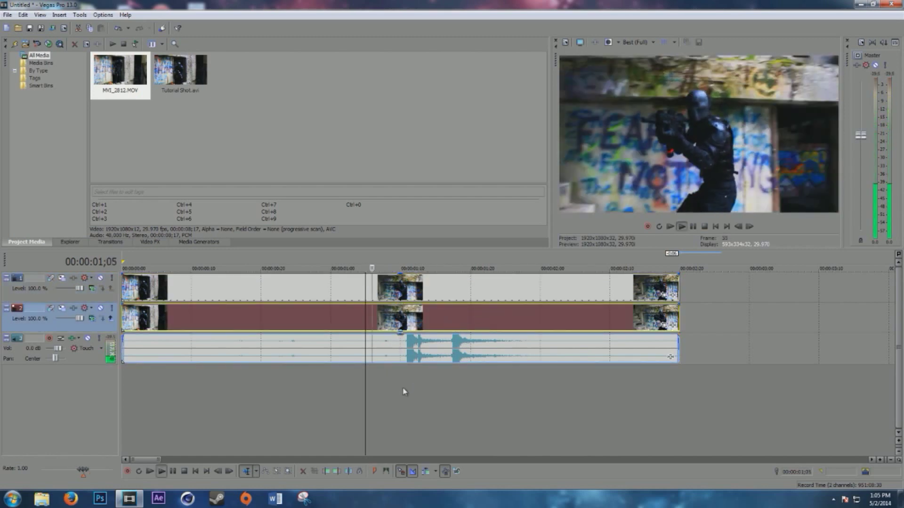
key("space")
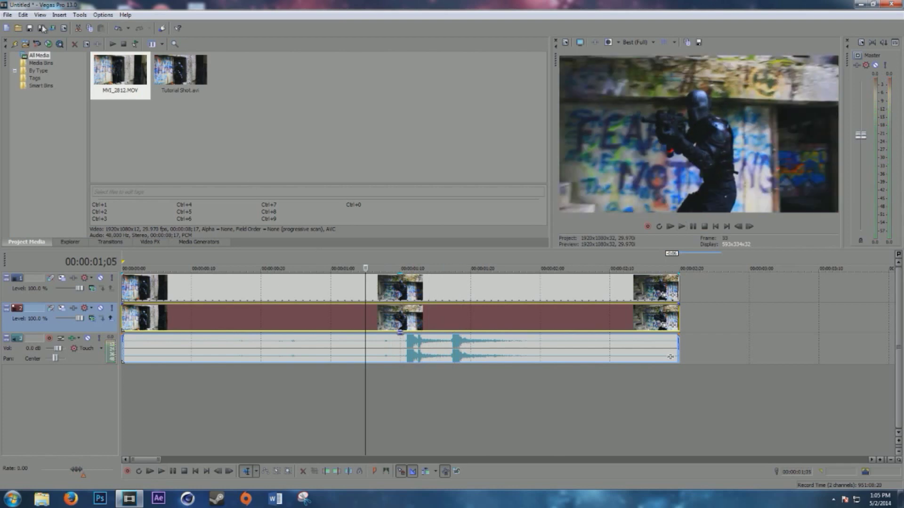
Start another media import and open the SFX folder inside The Drive on the Seagate drive
left_click(7, 15)
mouse_move(208, 112)
left_click(241, 113)
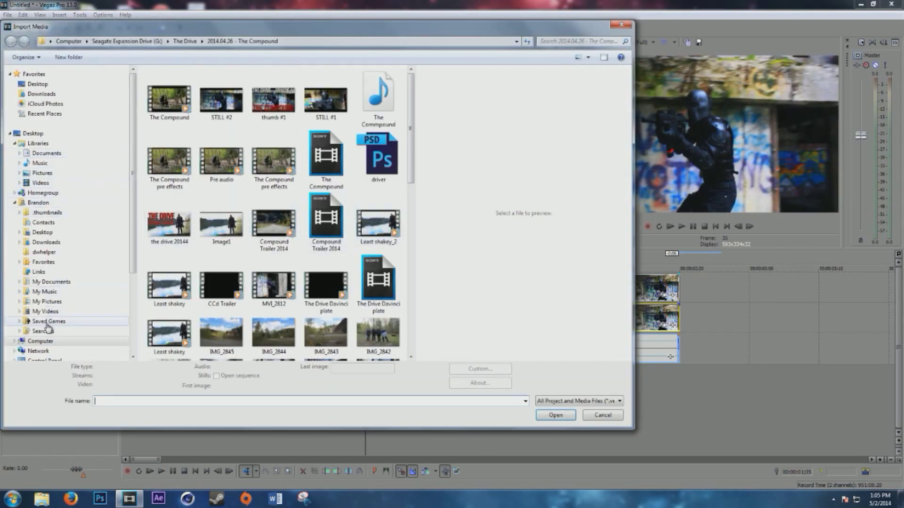
left_click(38, 341)
double_click(231, 116)
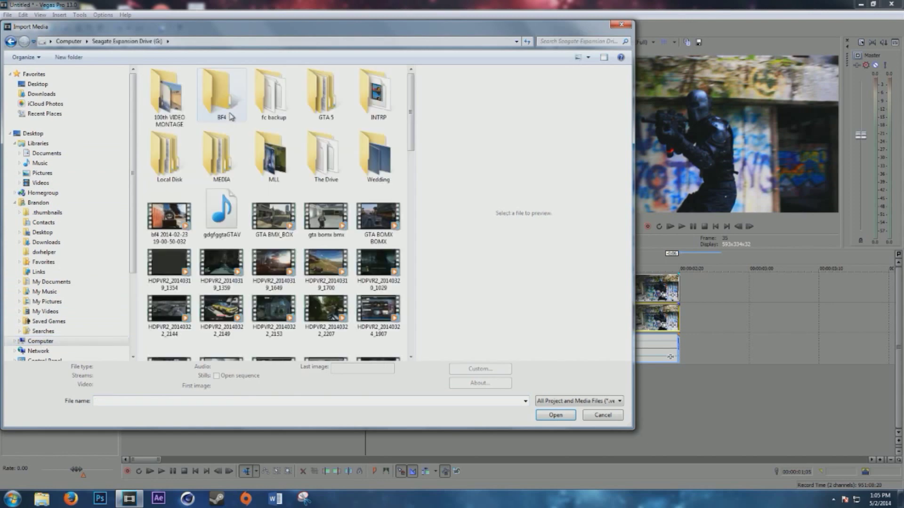
double_click(320, 166)
double_click(223, 164)
Browse the SFX folder and its Weapons subfolder for suitable gunshot sounds
scroll(231, 166, "down", 6)
scroll(230, 178, "up", 6)
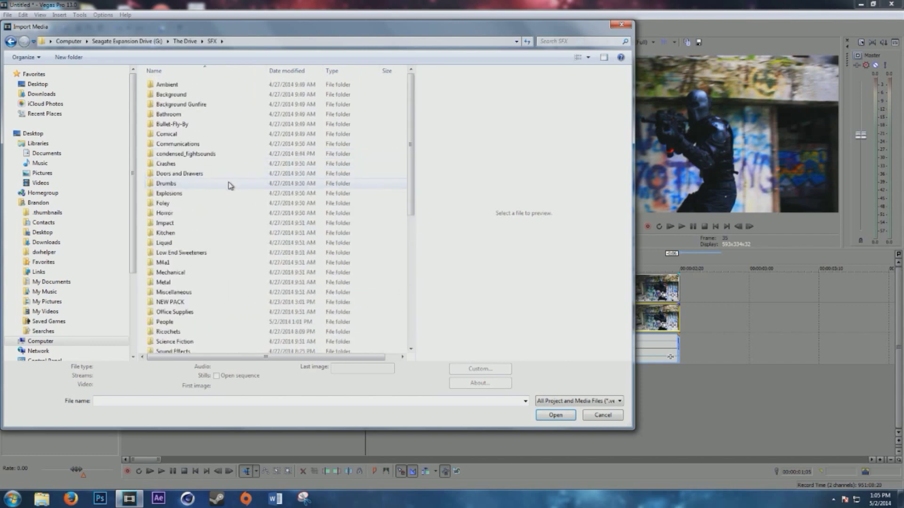
scroll(228, 183, "down", 6)
scroll(227, 188, "up", 9)
scroll(210, 176, "down", 9)
double_click(183, 317)
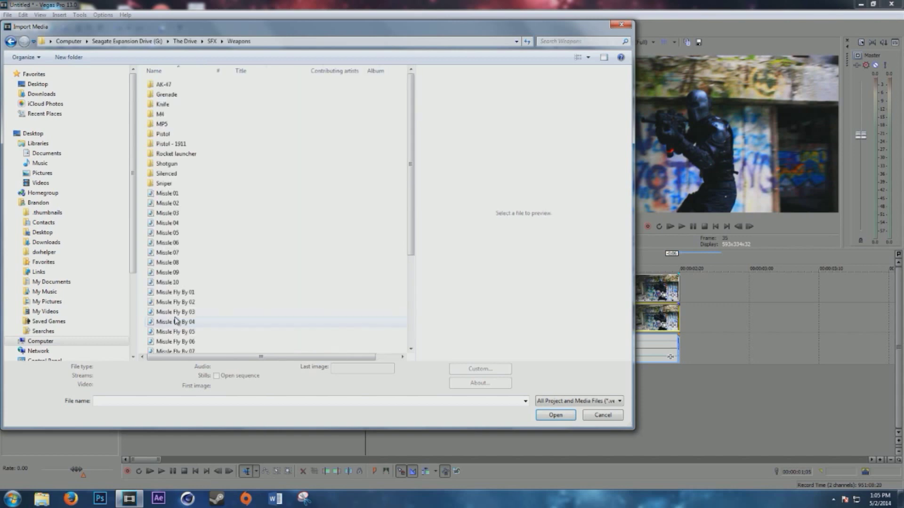
left_click(10, 43)
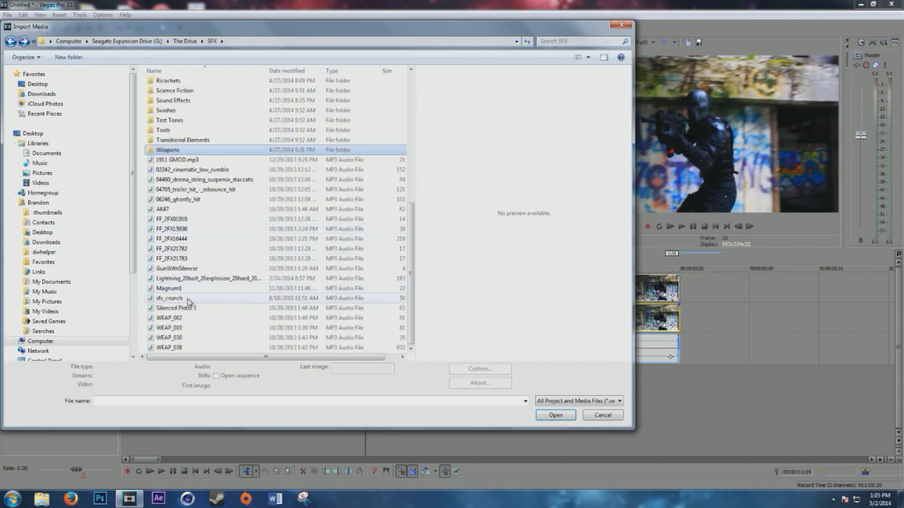
Import the GunWithSilencer and Silenced Pistol 3 sound files from the SFX folder
left_click(186, 269)
left_click(177, 309, "ctrl")
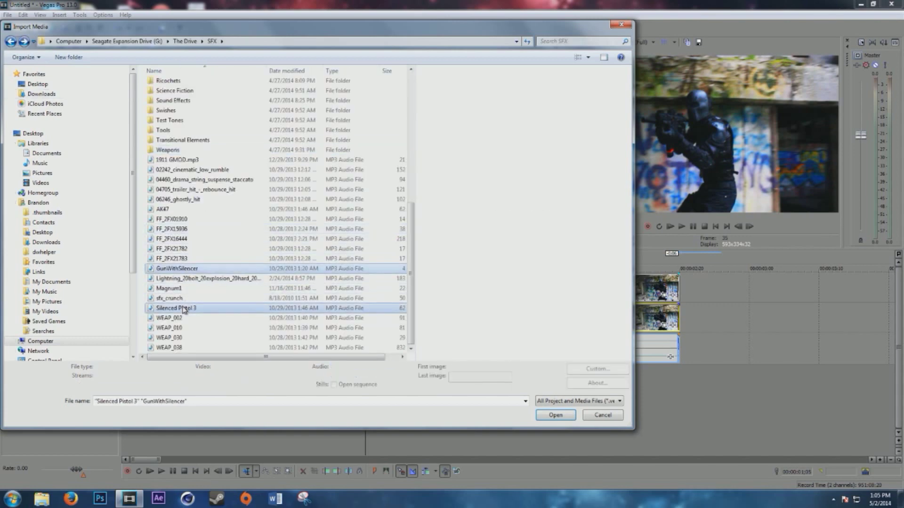
left_click(555, 420)
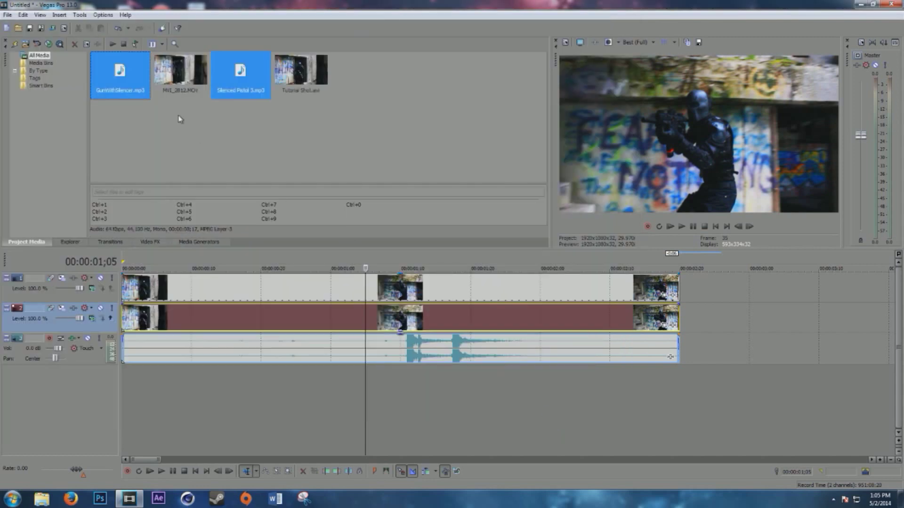
Place GunWithSilencer.mp3 and Silenced Pistol 3.mp3 on a new audio track below the clip's audio and play the second sound
left_click_drag(199, 258, 258, 398)
left_click(373, 381)
key("space")
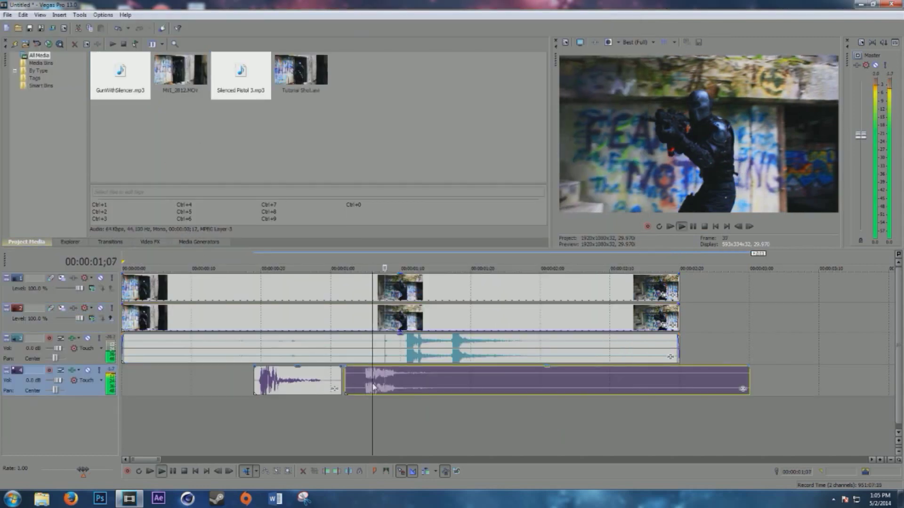
Align the Silenced Pistol 3 sound with the clip audio's first gunshot peak and lower the clip audio's gain to about -10 dB
key("space")
left_click_drag(393, 383, 430, 383)
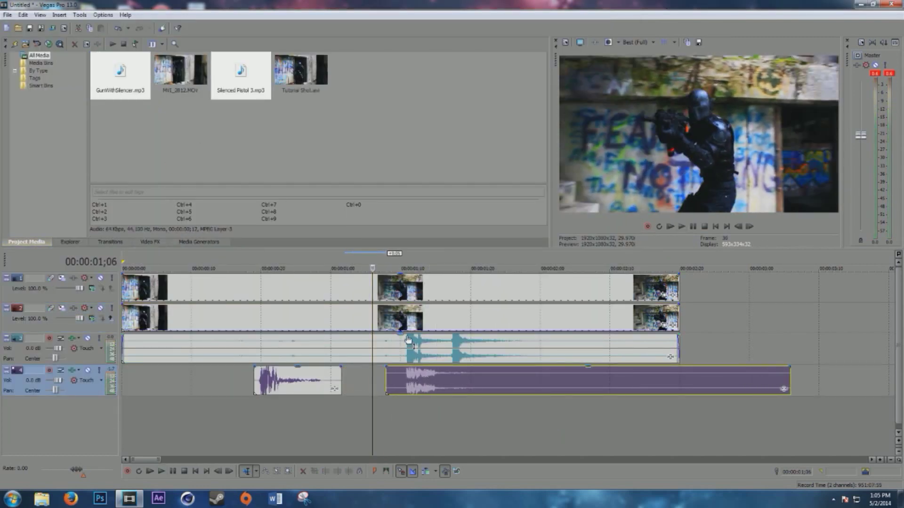
left_click(409, 344)
left_click_drag(409, 336, 414, 358)
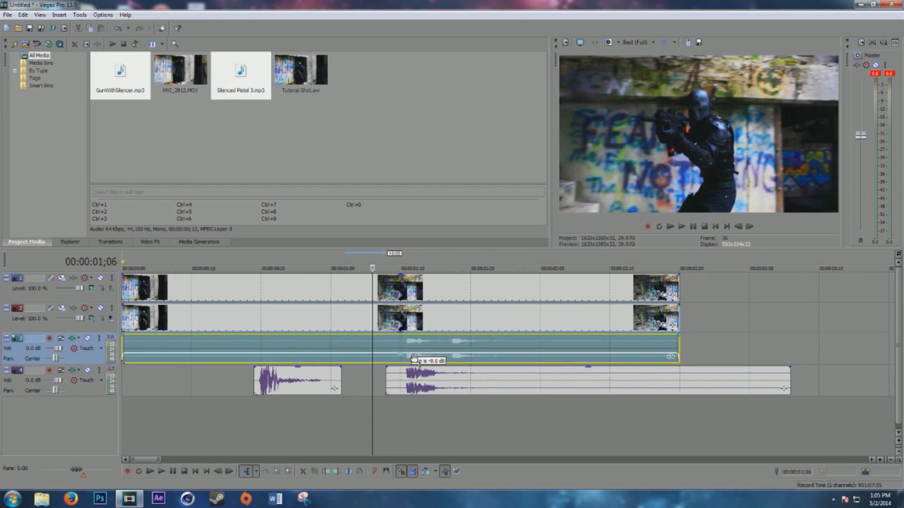
Duplicate the Silenced Pistol 3 sound and move the copy onto a new audio track below the original
left_click(407, 379)
scroll(414, 380, "up", 5)
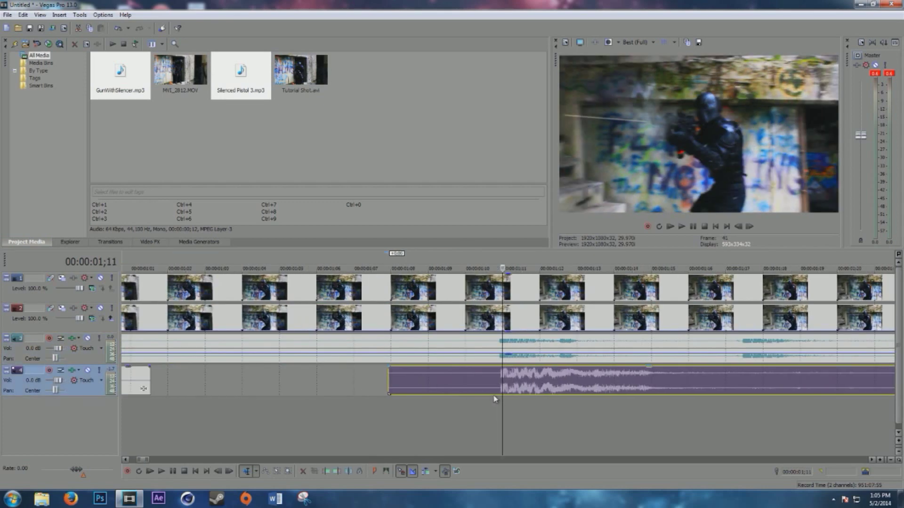
key("ctrl+c")
key("ctrl+v")
scroll(478, 387, "down", 1)
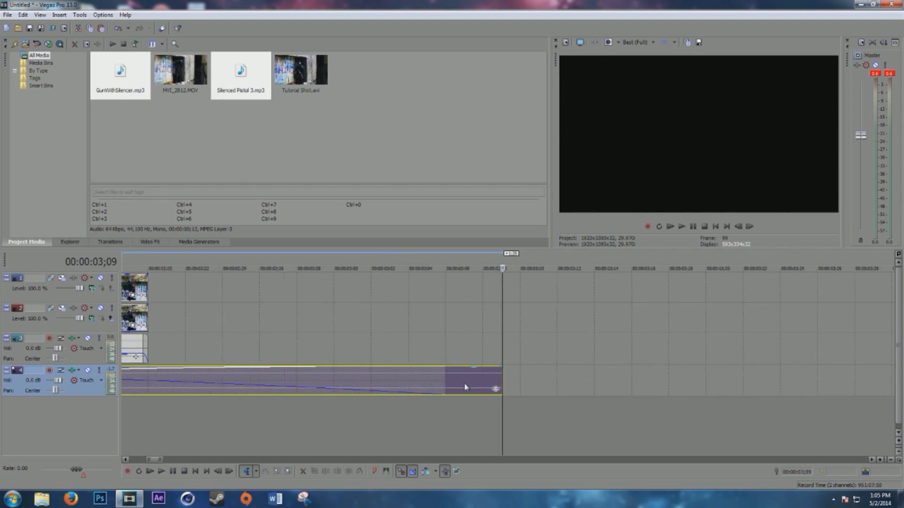
scroll(283, 391, "down", 1)
left_click(262, 390)
scroll(264, 391, "up", 1)
scroll(313, 394, "down", 3)
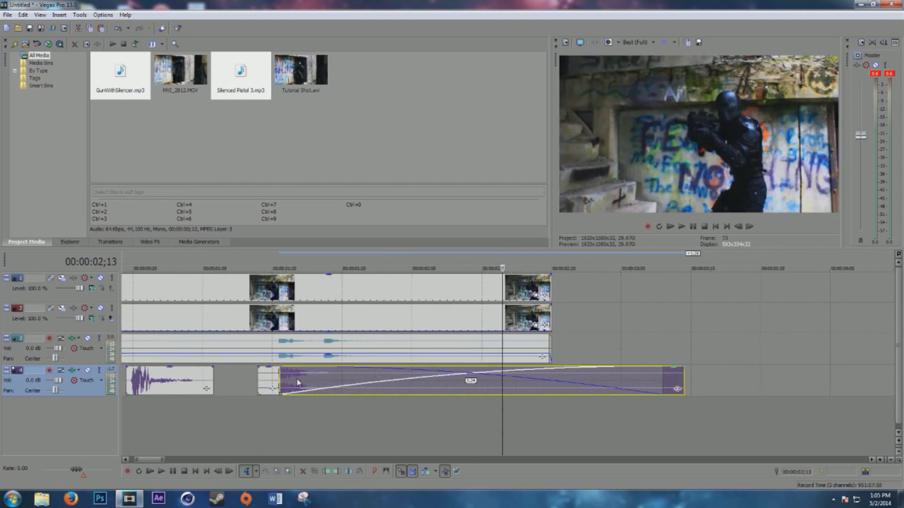
left_click_drag(297, 383, 298, 413)
left_click(319, 417)
left_click(323, 416)
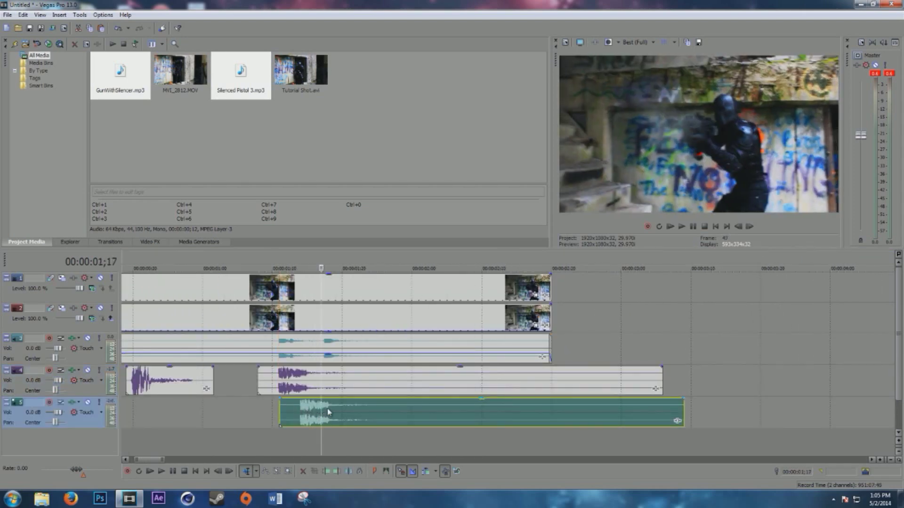
Align the copied pistol sound's peak with the second gunshot peak in the clip audio
scroll(400, 422, "up", 3)
left_click(551, 414)
left_click_drag(455, 412, 568, 423)
left_click(516, 358)
left_click(512, 360)
scroll(517, 372, "up", 4)
scroll(566, 421, "down", 8)
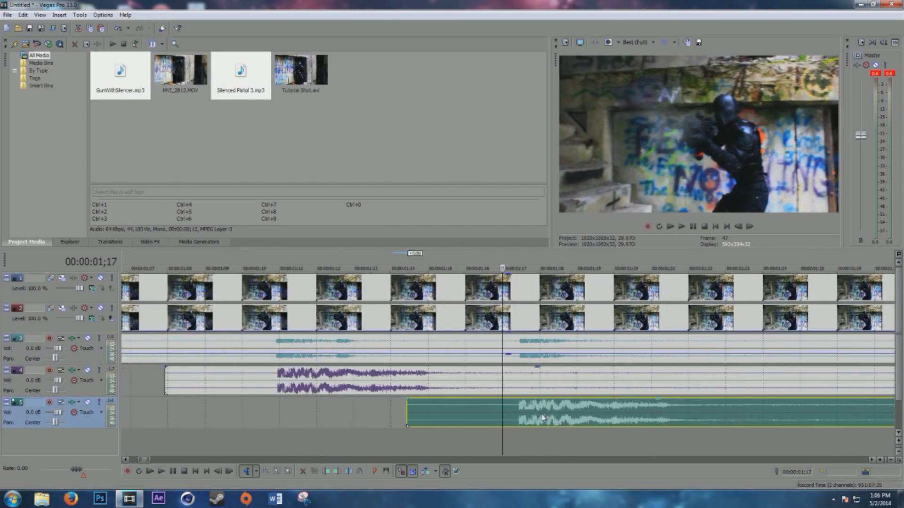
Delete the GunWithSilencer sound from the timeline, restore the clip audio's full volume, and play the two shots
left_click(260, 374)
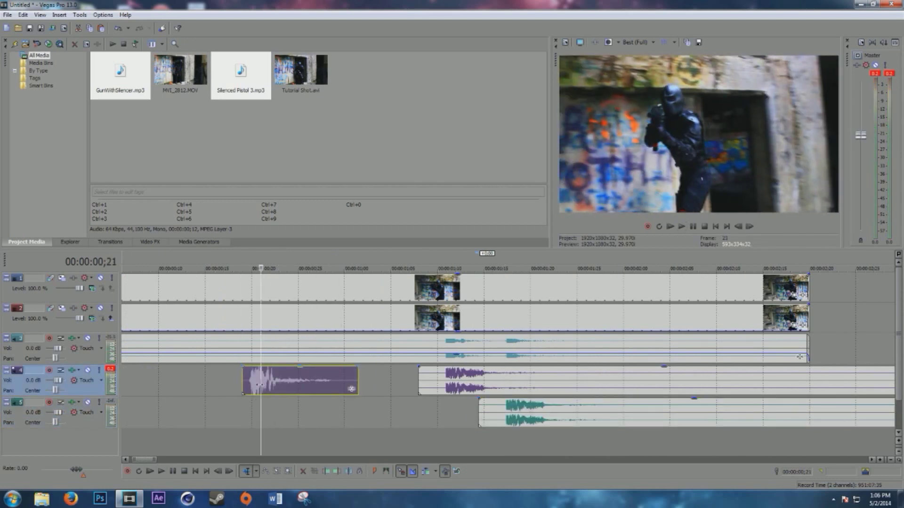
key("Delete")
left_click(393, 384)
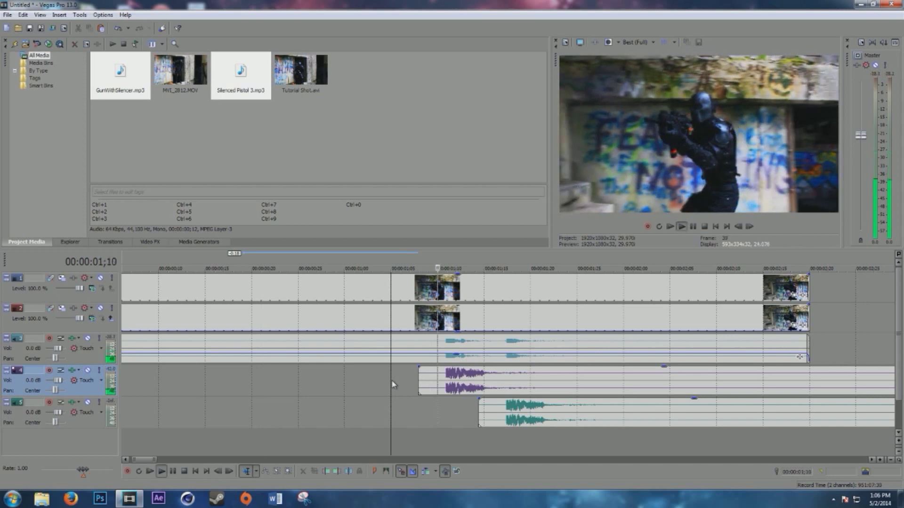
key("space")
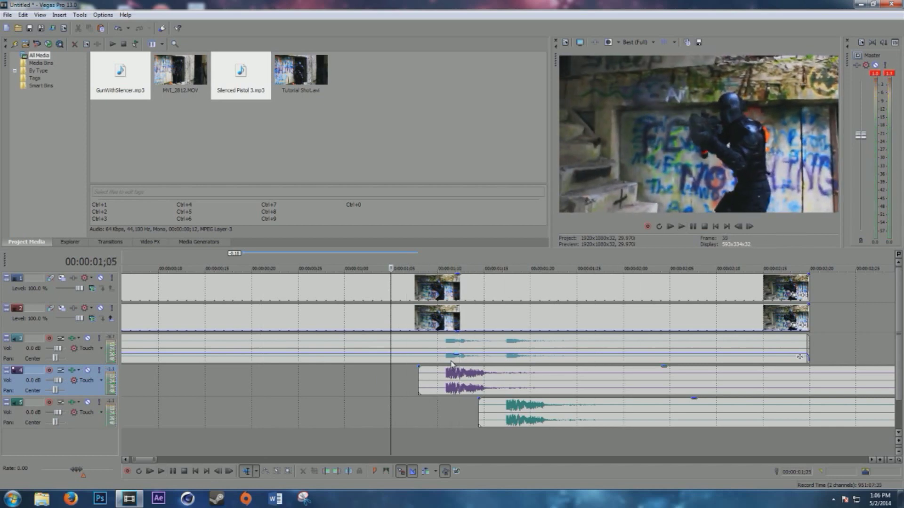
left_click(452, 346)
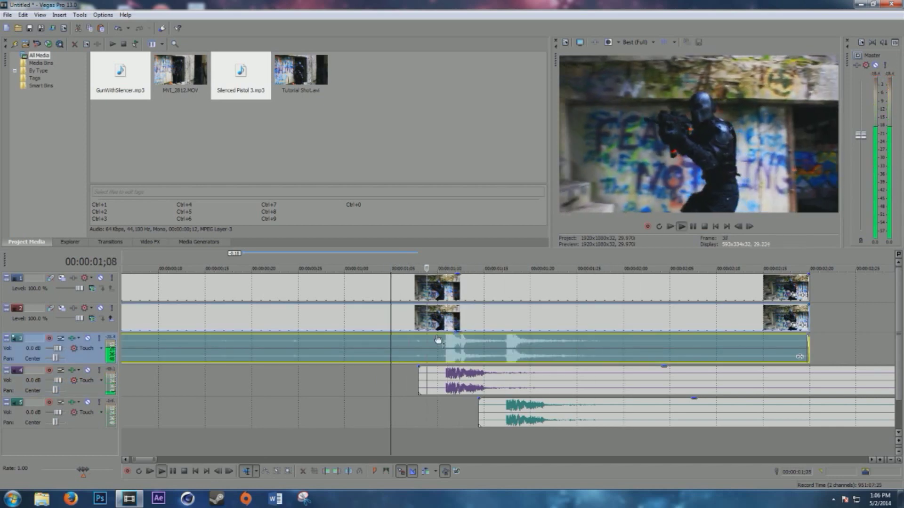
key("space")
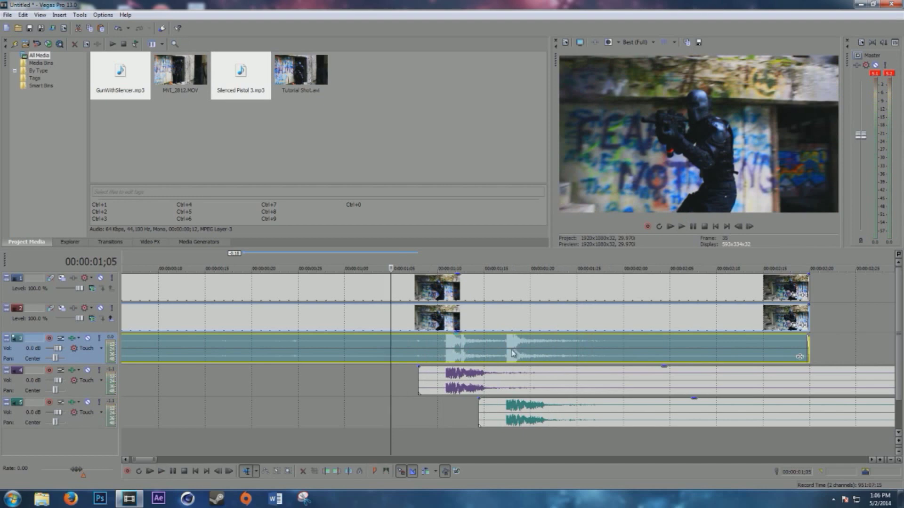
Split both silenced pistol sounds after their shots have died down and delete the trailing parts
left_click(605, 385)
key("s")
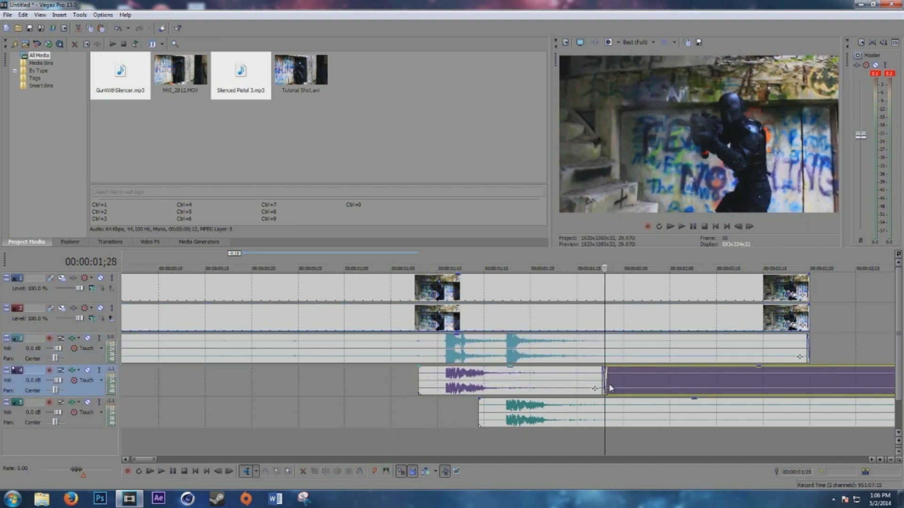
left_click(651, 418)
key("s")
left_click(682, 414)
key("Delete")
left_click(642, 382)
key("Delete")
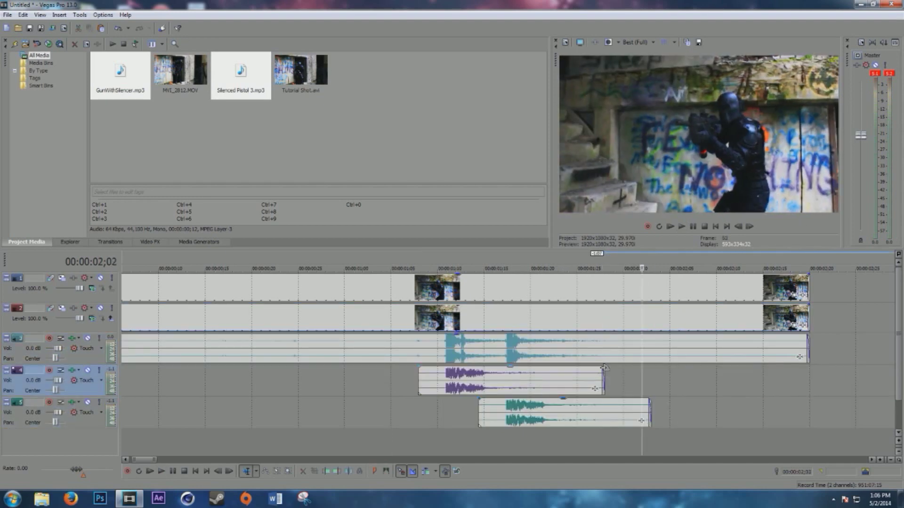
Add long fade-outs to both silenced pistol sounds and play the shots with the clip audio
left_click_drag(605, 368, 501, 368)
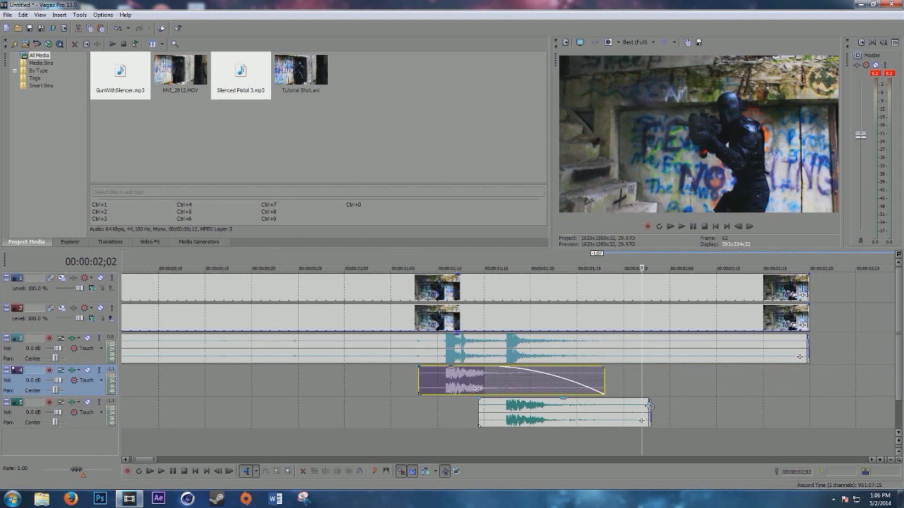
left_click_drag(650, 406, 581, 408)
left_click(480, 351)
key("space")
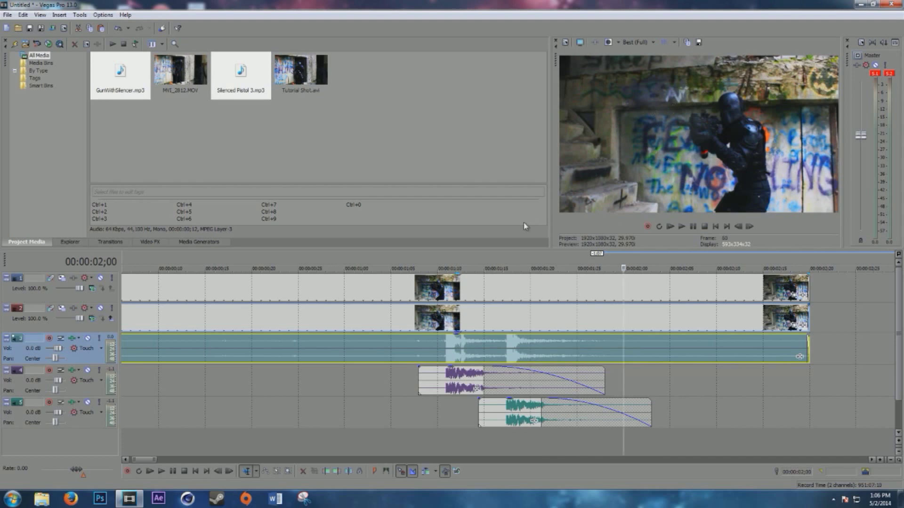
left_click(404, 297)
key("space")
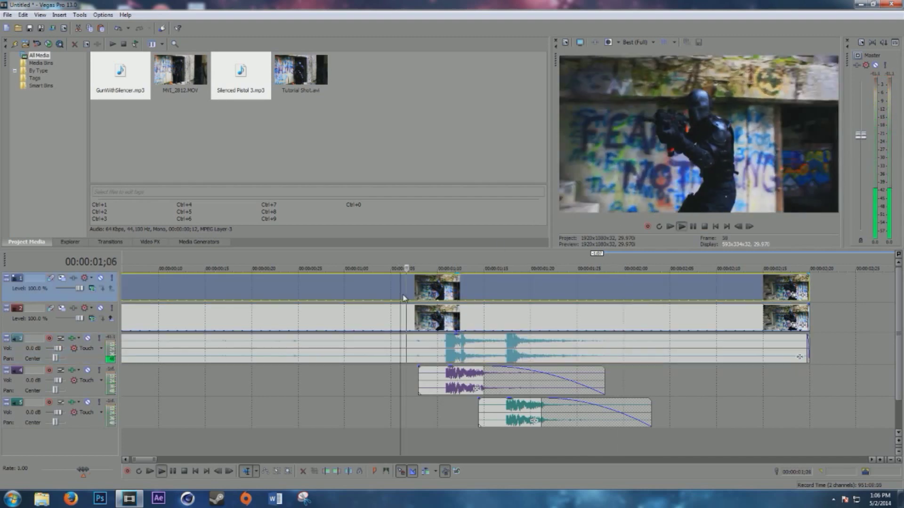
key("space")
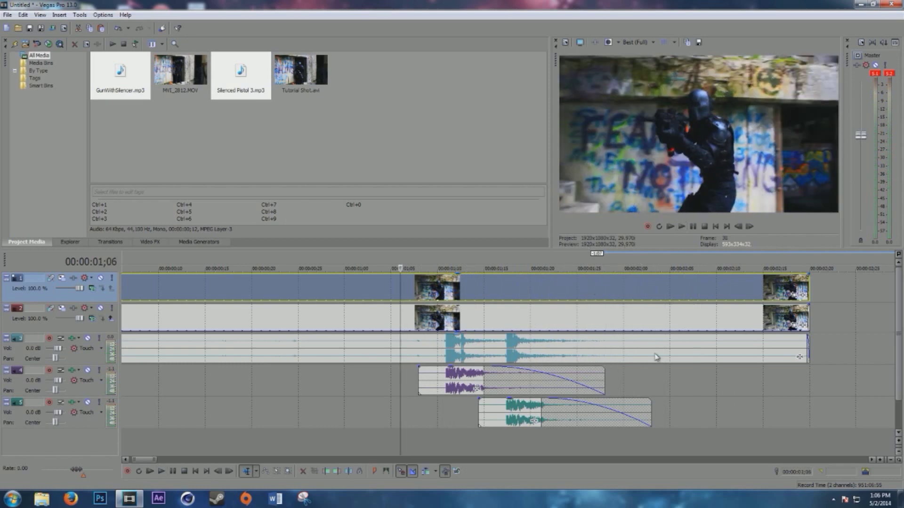
Import Flash Point - Hit_02 and Flash Point - Hit_04 from the condensed_fightsounds folder inside SFX
scroll(416, 347, "down", 2)
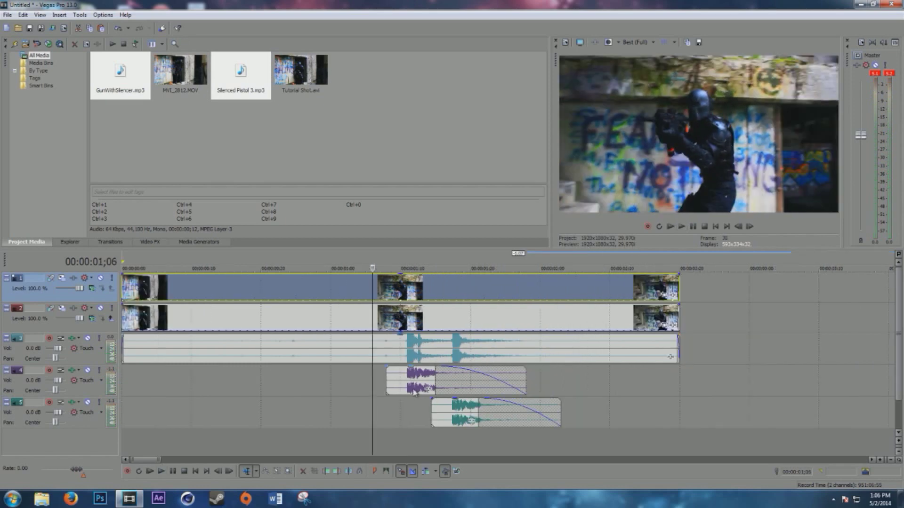
left_click(197, 156)
left_click(7, 15)
left_click(254, 111)
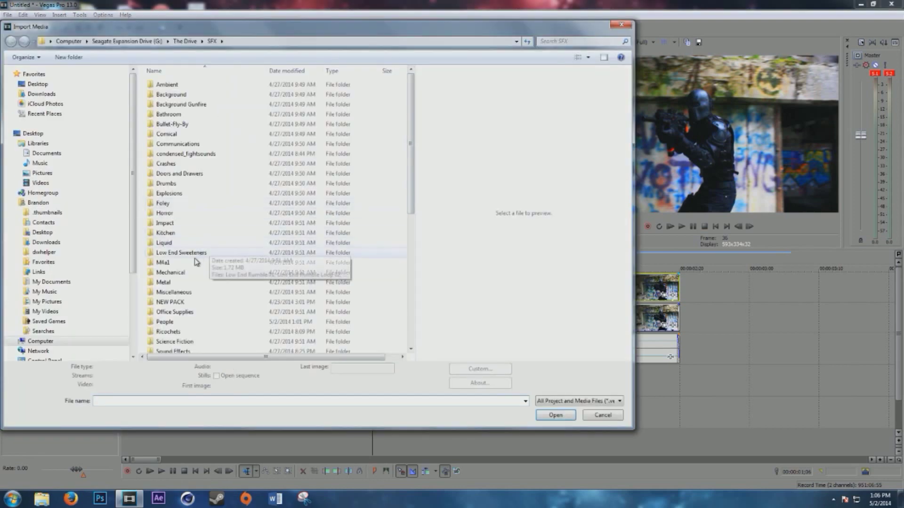
double_click(199, 154)
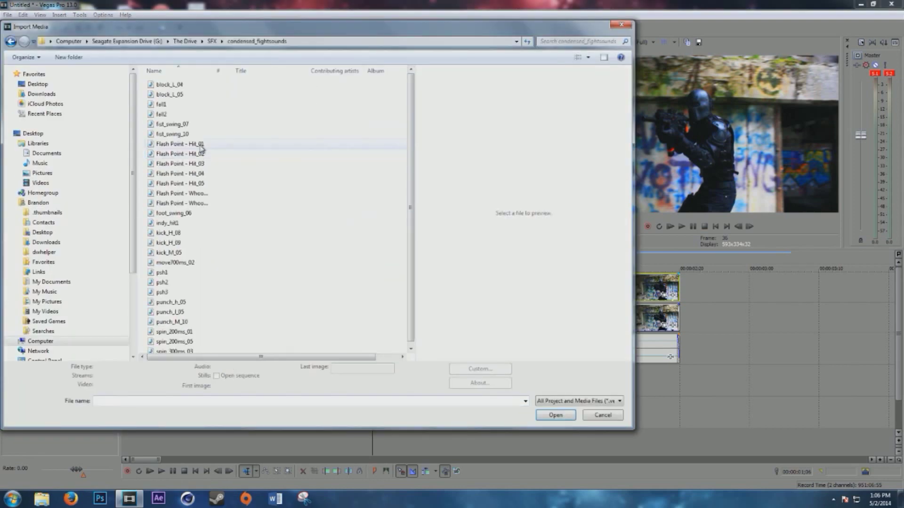
left_click(187, 155)
left_click(196, 175, "ctrl")
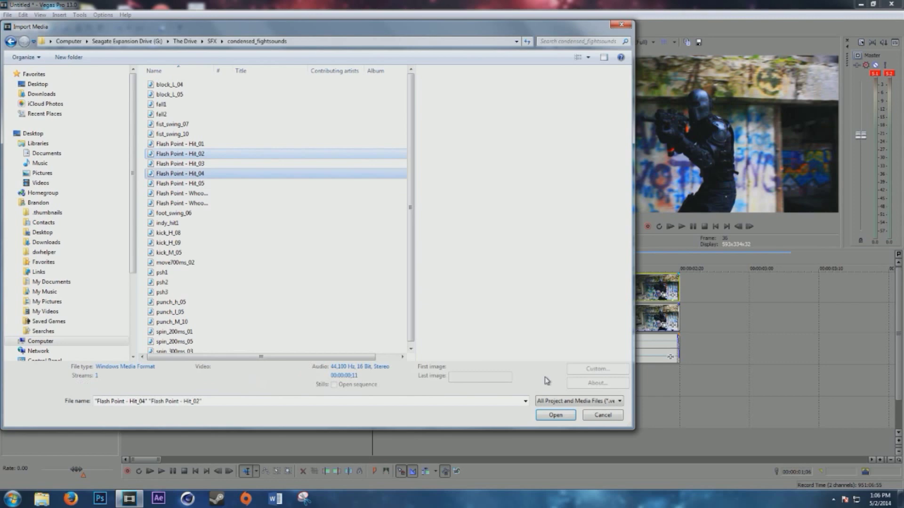
left_click(555, 415)
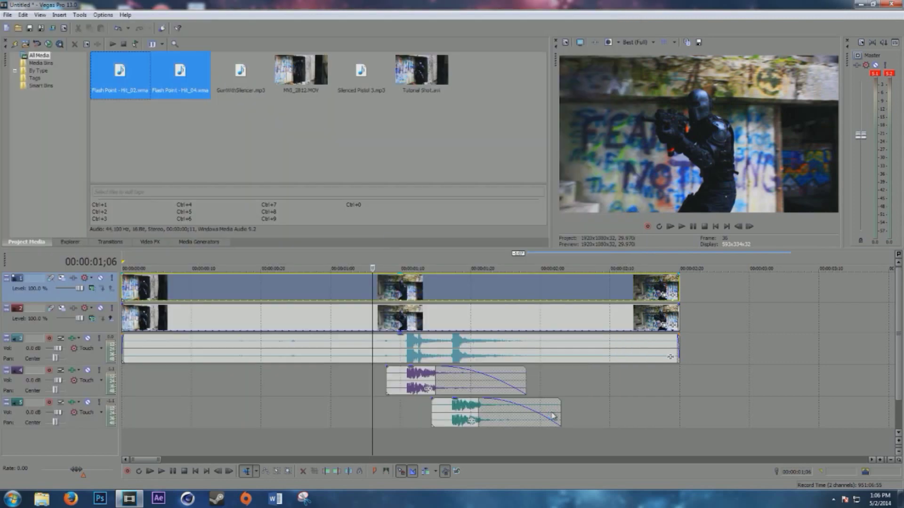
Place both Flash Point hit sounds on a new audio track below the pistol sounds and play the first one
left_click_drag(399, 439, 399, 440)
left_click(401, 439)
scroll(423, 429, "up", 1)
left_click_drag(534, 418, 317, 420)
left_click(317, 419)
key("space")
key("space")
Move the second Flash Point hit ahead of the other one without overlap and play it
left_click_drag(665, 416, 172, 417)
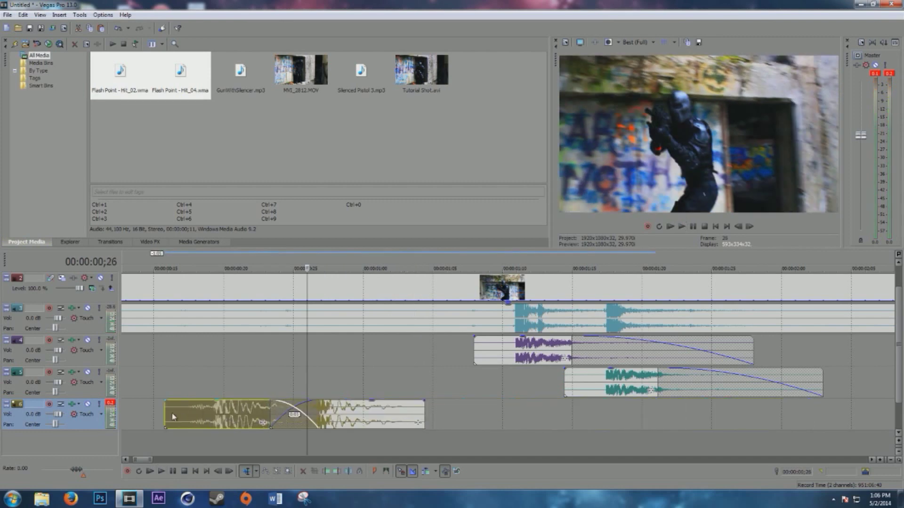
left_click(173, 417)
key("space")
key("space")
left_click_drag(233, 418, 173, 418)
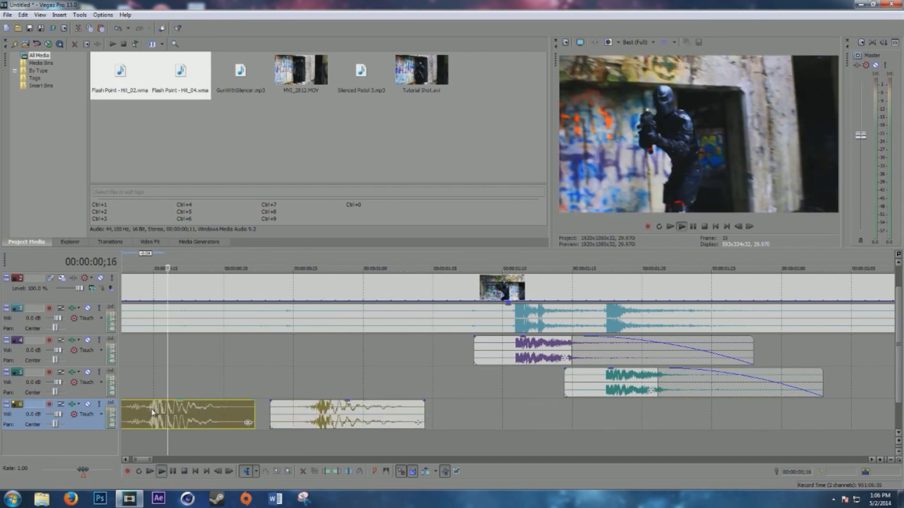
key("space")
Align one hit sound with the first gunshot and move the other onto a new track under the second gunshot
left_click_drag(318, 414, 516, 414)
left_click(516, 414)
scroll(517, 414, "down", 2)
left_click_drag(236, 414, 465, 442)
left_click(409, 385)
scroll(409, 385, "up", 5)
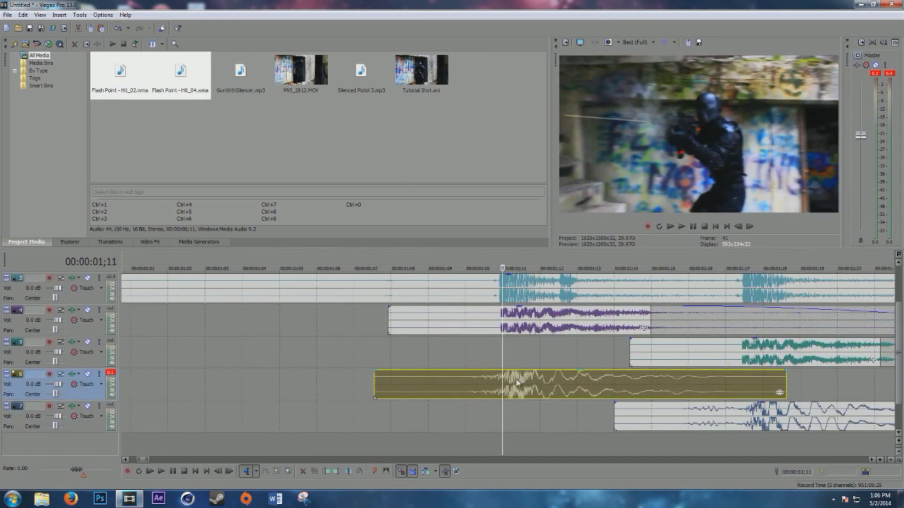
Fine-tune the second hit sound's position against the second gunshot peak and play the layered shots
scroll(521, 383, "down", 1)
left_click(688, 425)
scroll(673, 424, "up", 2)
left_click_drag(523, 422, 519, 422)
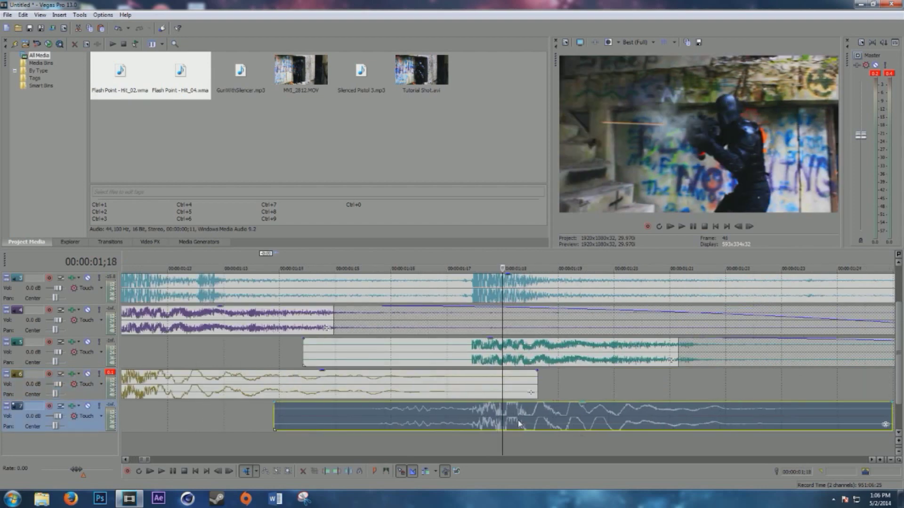
scroll(519, 424, "down", 6)
left_click(346, 395)
key("space")
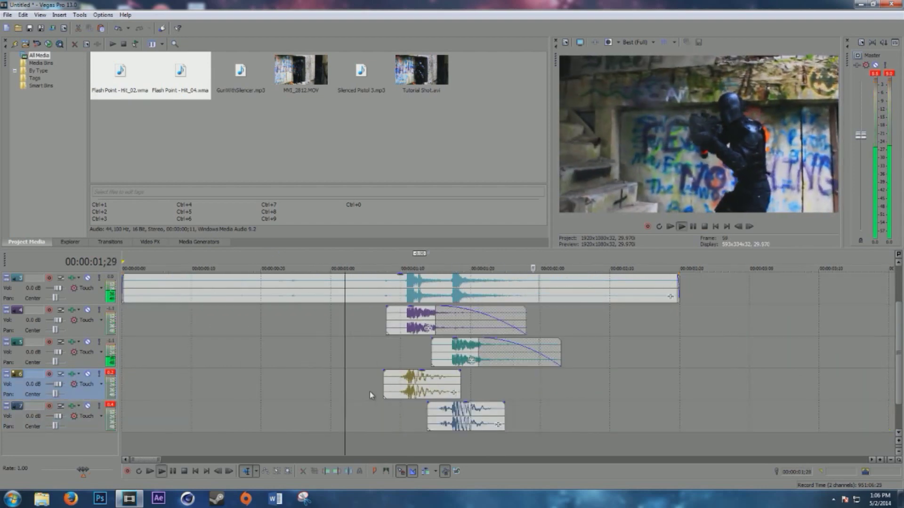
key("space")
Lower the gain of both Flash Point hit sounds and play the mix again
left_click_drag(415, 372, 415, 381)
left_click_drag(470, 408, 472, 416)
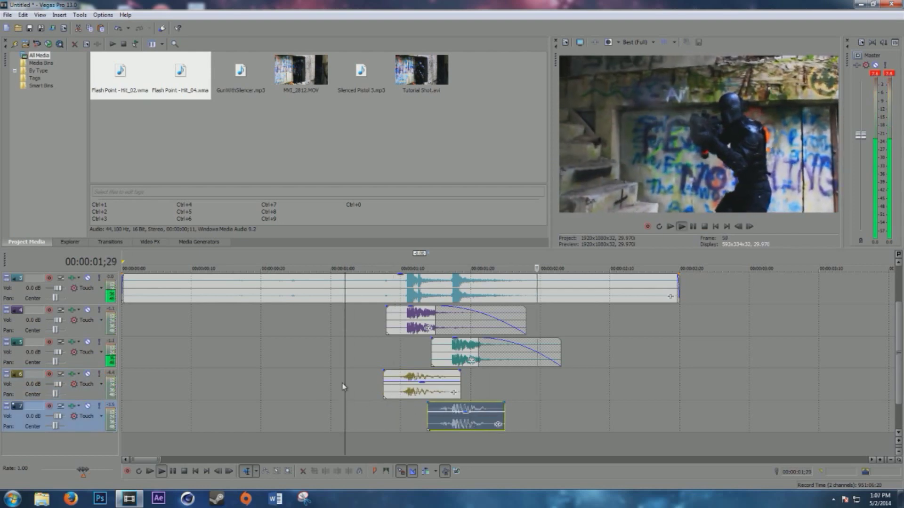
key("space")
Set the clip audio's gain to about -6.7 dB, restore the first hit's full volume, and replay the shots
mouse_move(521, 278)
left_mouse_down()
mouse_move(521, 296)
mouse_move(532, 288)
left_mouse_up()
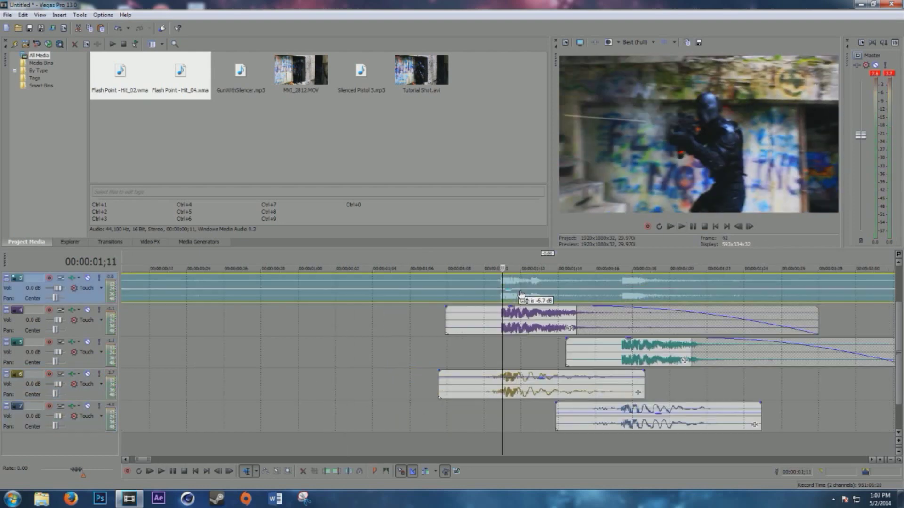
left_click(409, 320)
key("space")
key("space")
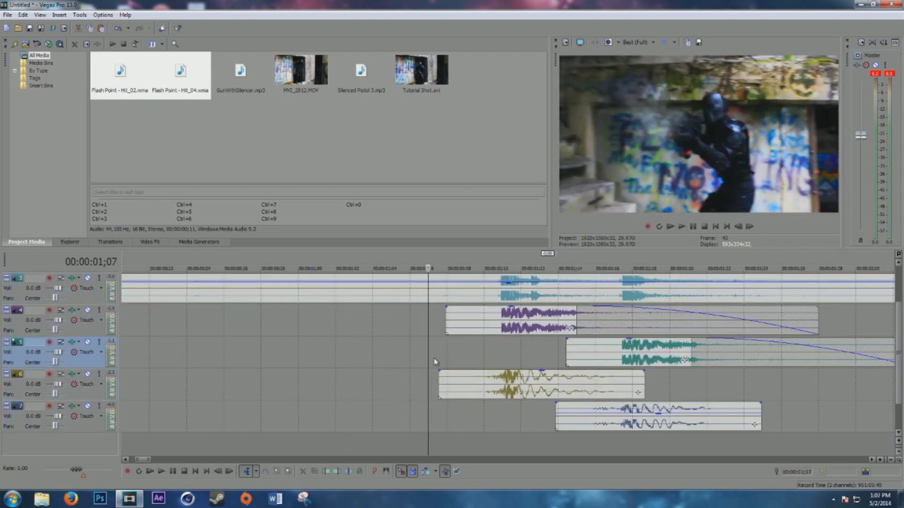
key("space")
key("space")
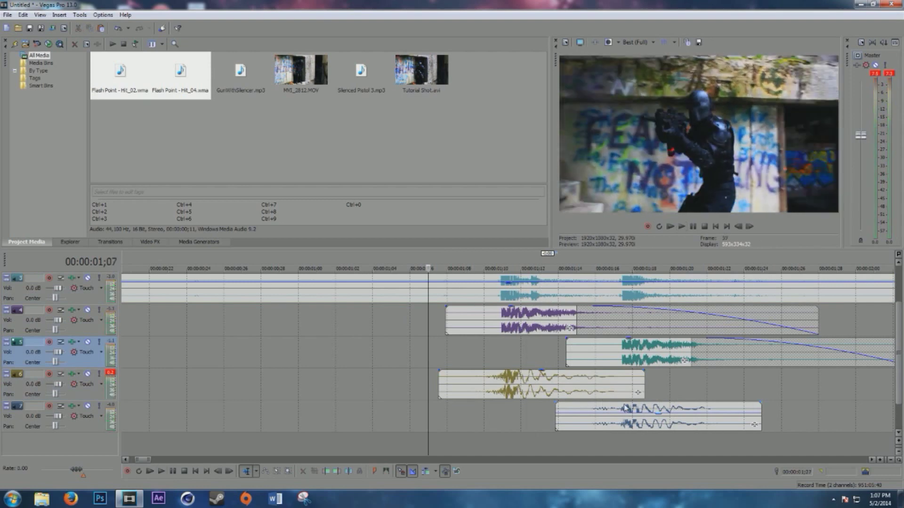
Split both hit sounds just before their impacts and delete the quiet lead-in parts
left_click(497, 385)
left_click(499, 386)
key("s")
left_click(468, 387)
left_click(615, 423)
key("s")
left_click(578, 422)
key("Delete")
Play the layered gunshot sounds repeatedly from just before the first shot to check the mix
left_click(428, 389)
key("space")
key("space")
key("space")
key("space")
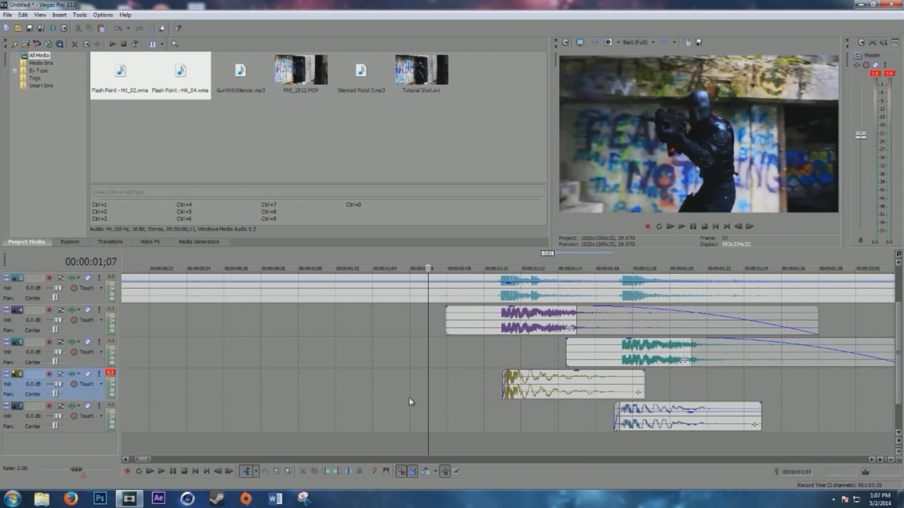
scroll(410, 400, "down", 5)
scroll(446, 397, "up", 3)
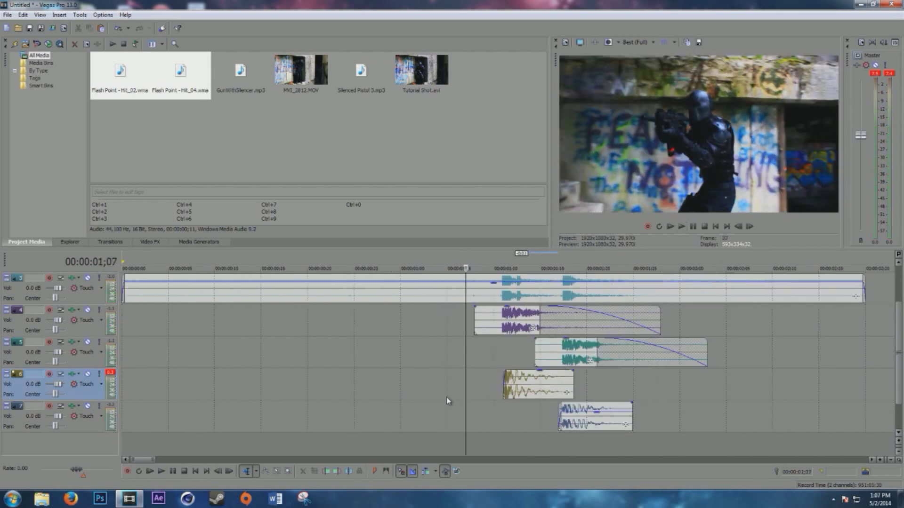
key("space")
Open Event Pan/Crop for the upper Tutorial Shot video event and apply the Movie preset
scroll(456, 411, "up", 3)
left_click(623, 295)
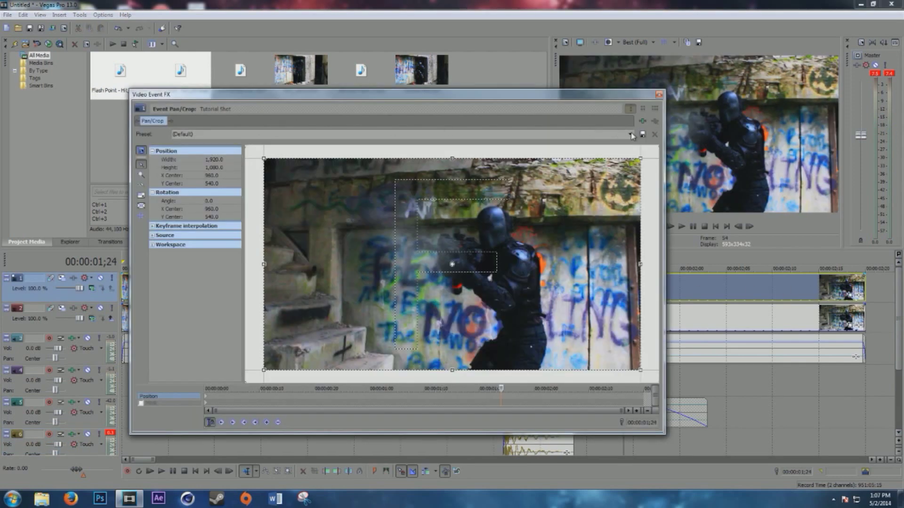
left_click(631, 134)
left_click(235, 172)
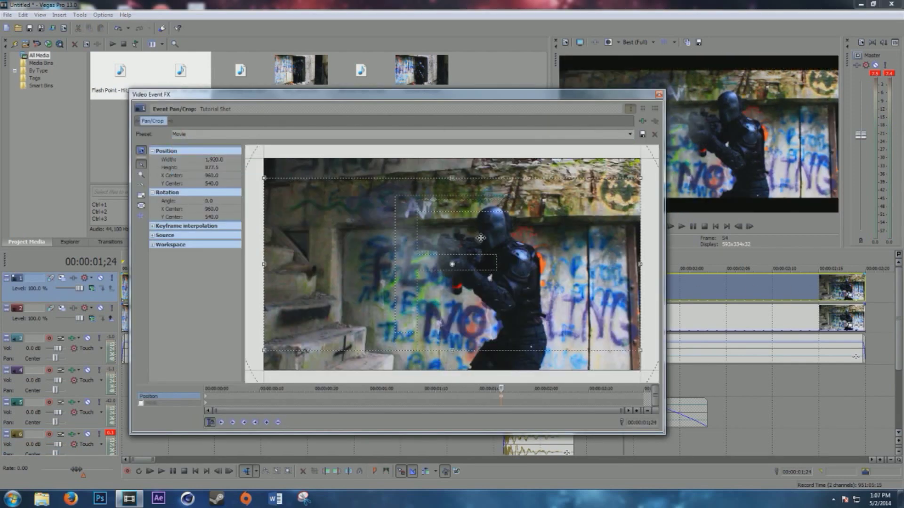